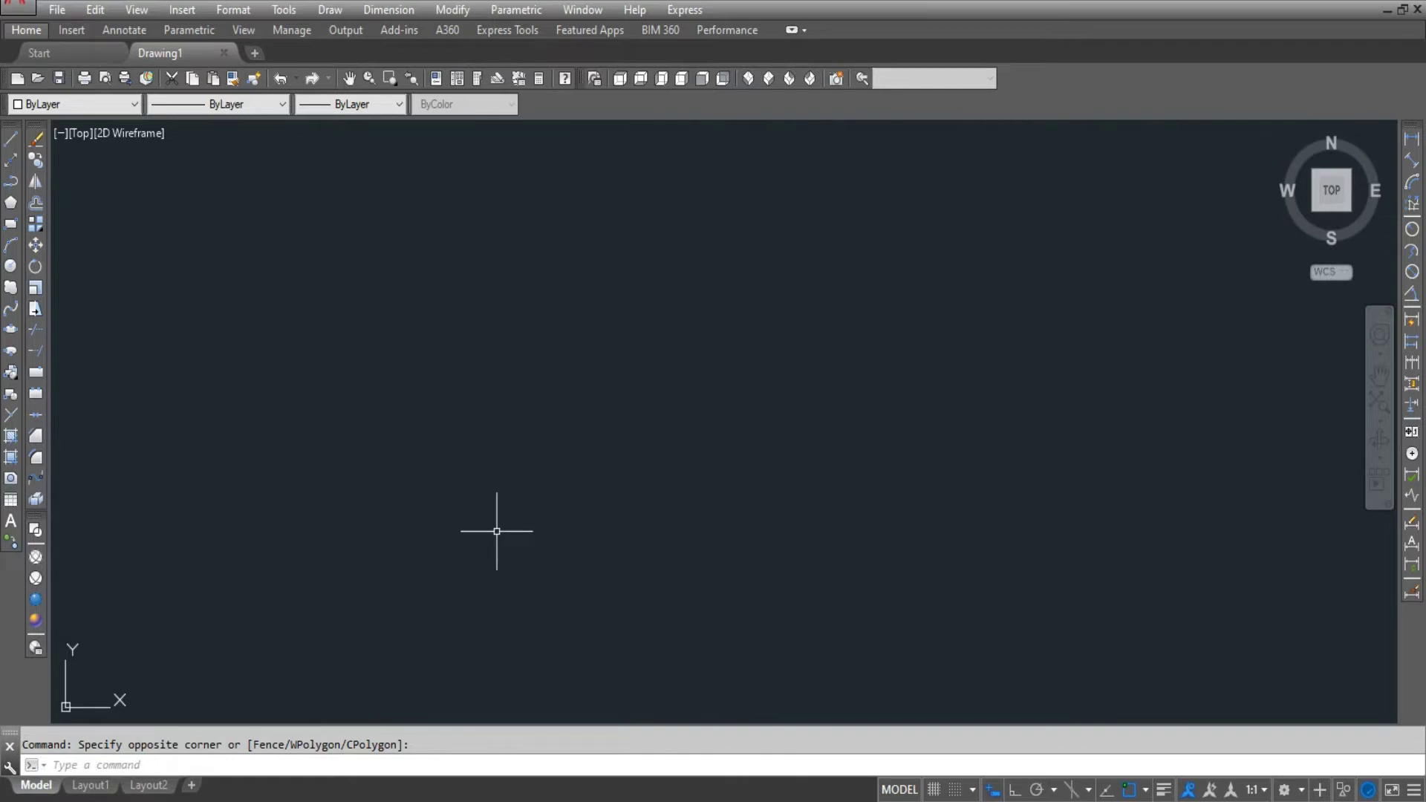
Draw a 10 by 10 square near the lower left of the drawing
click(39, 234)
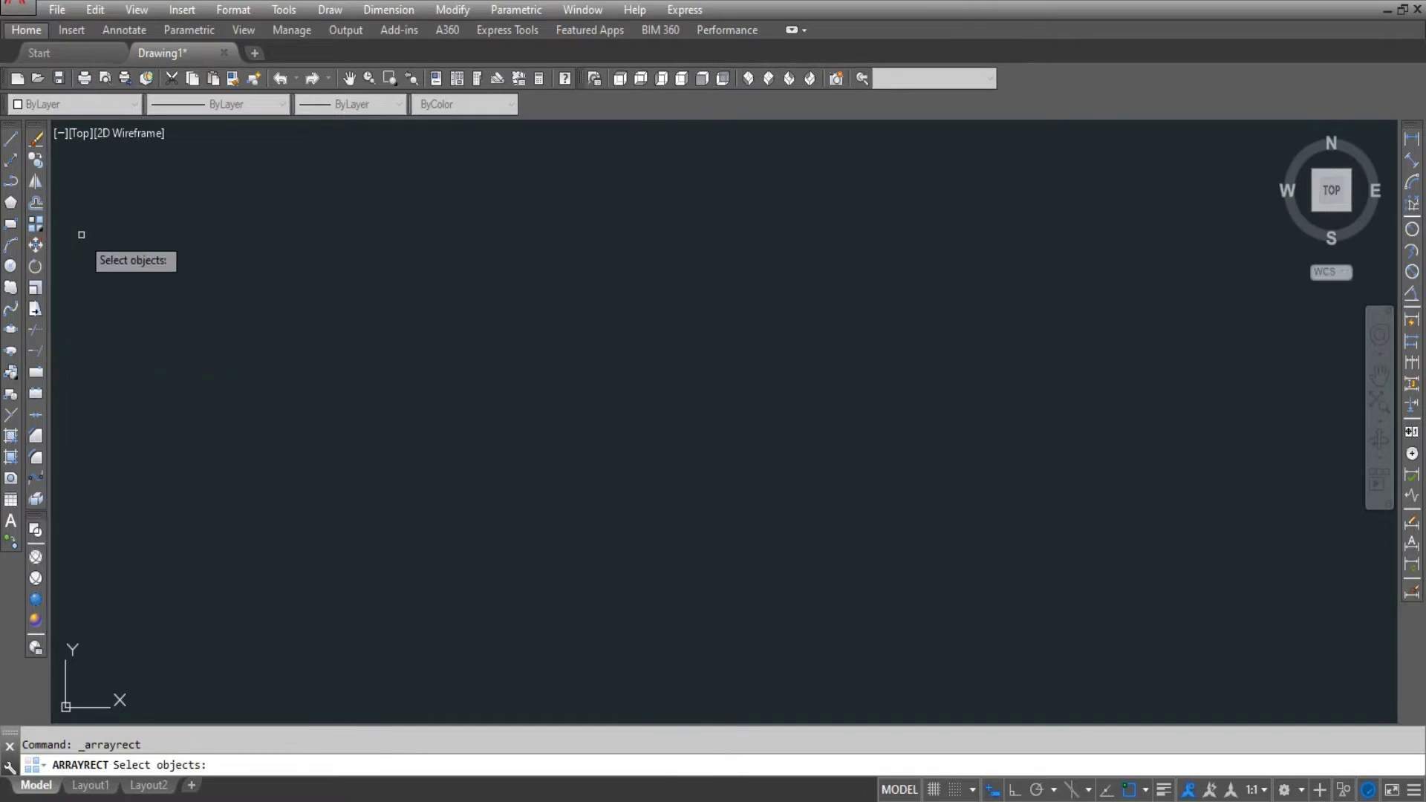
key(Escape)
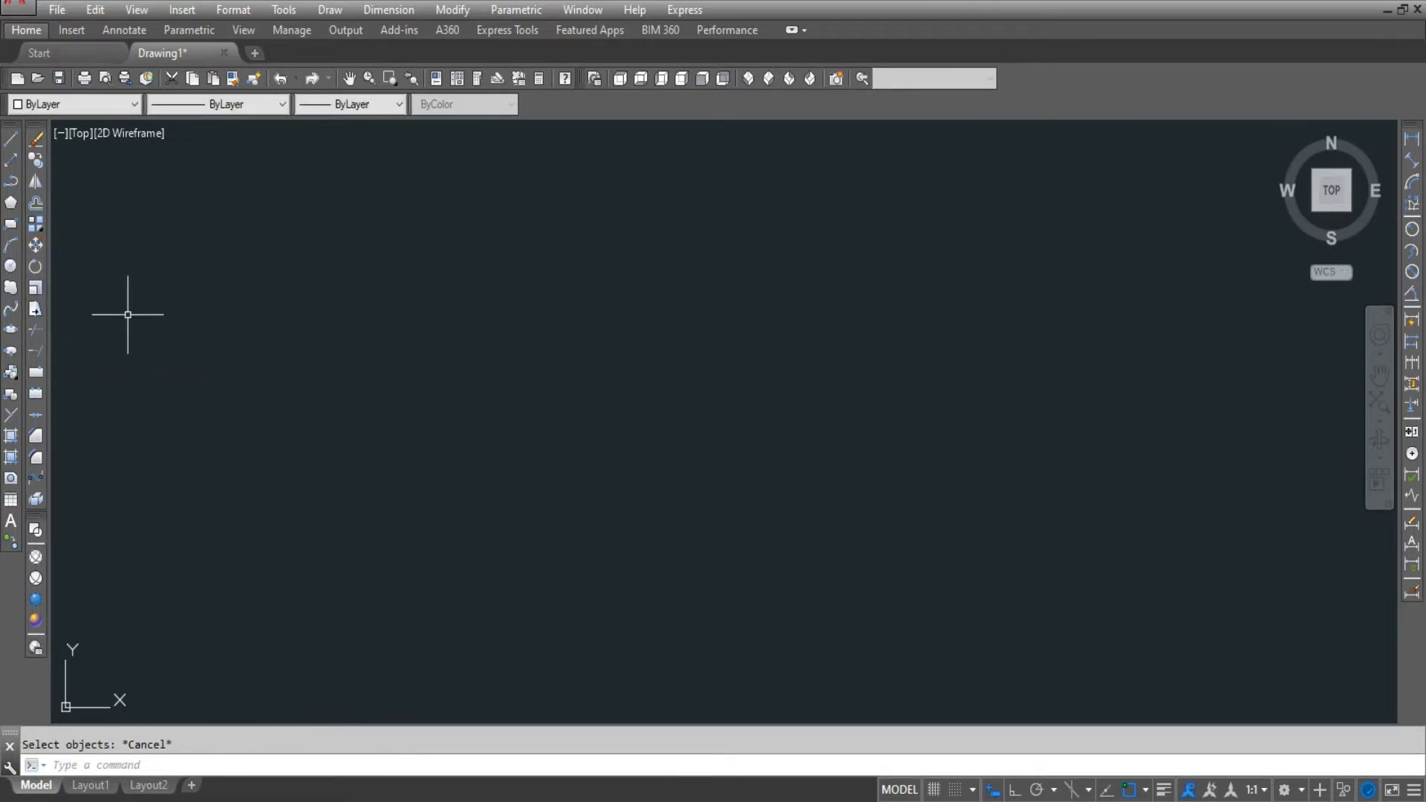
click(10, 222)
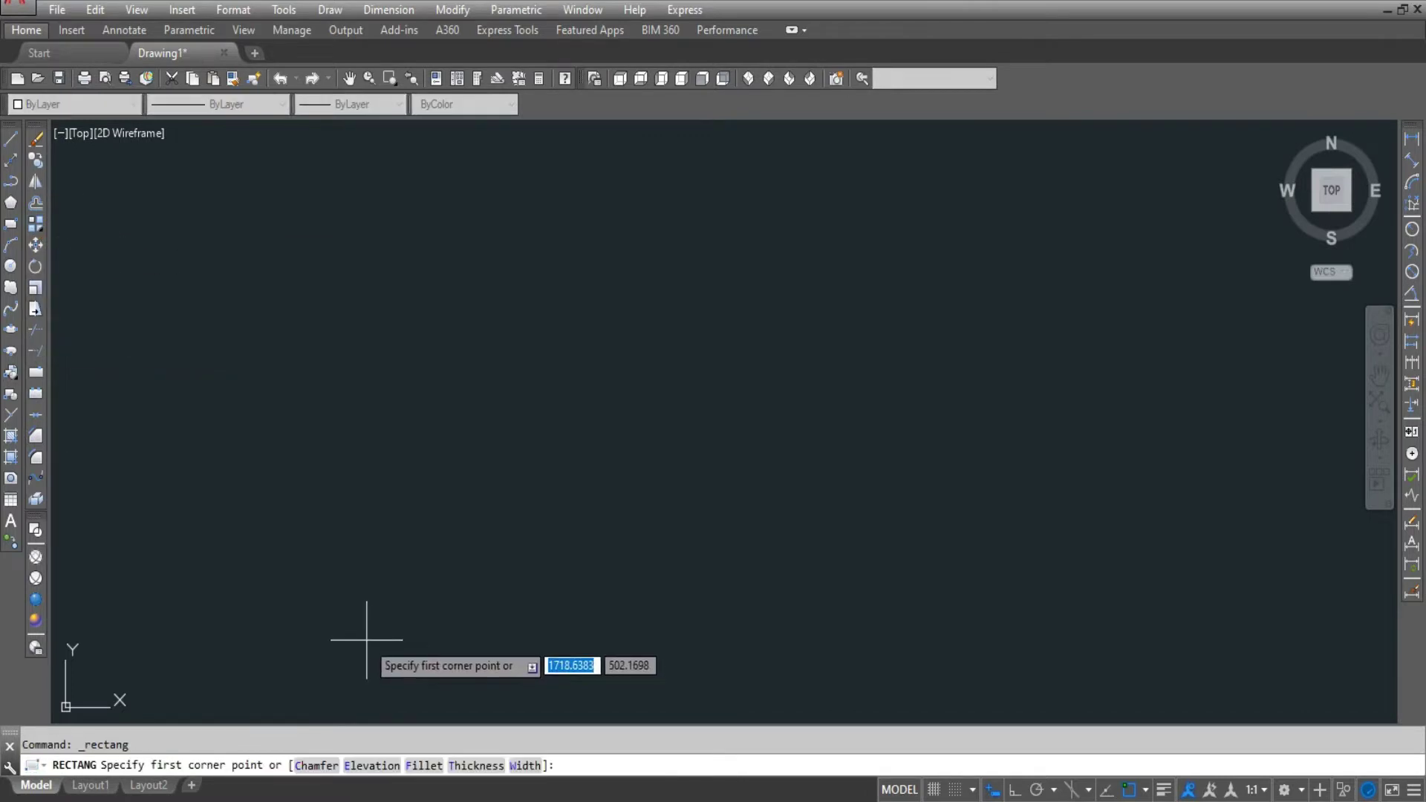
click(389, 645)
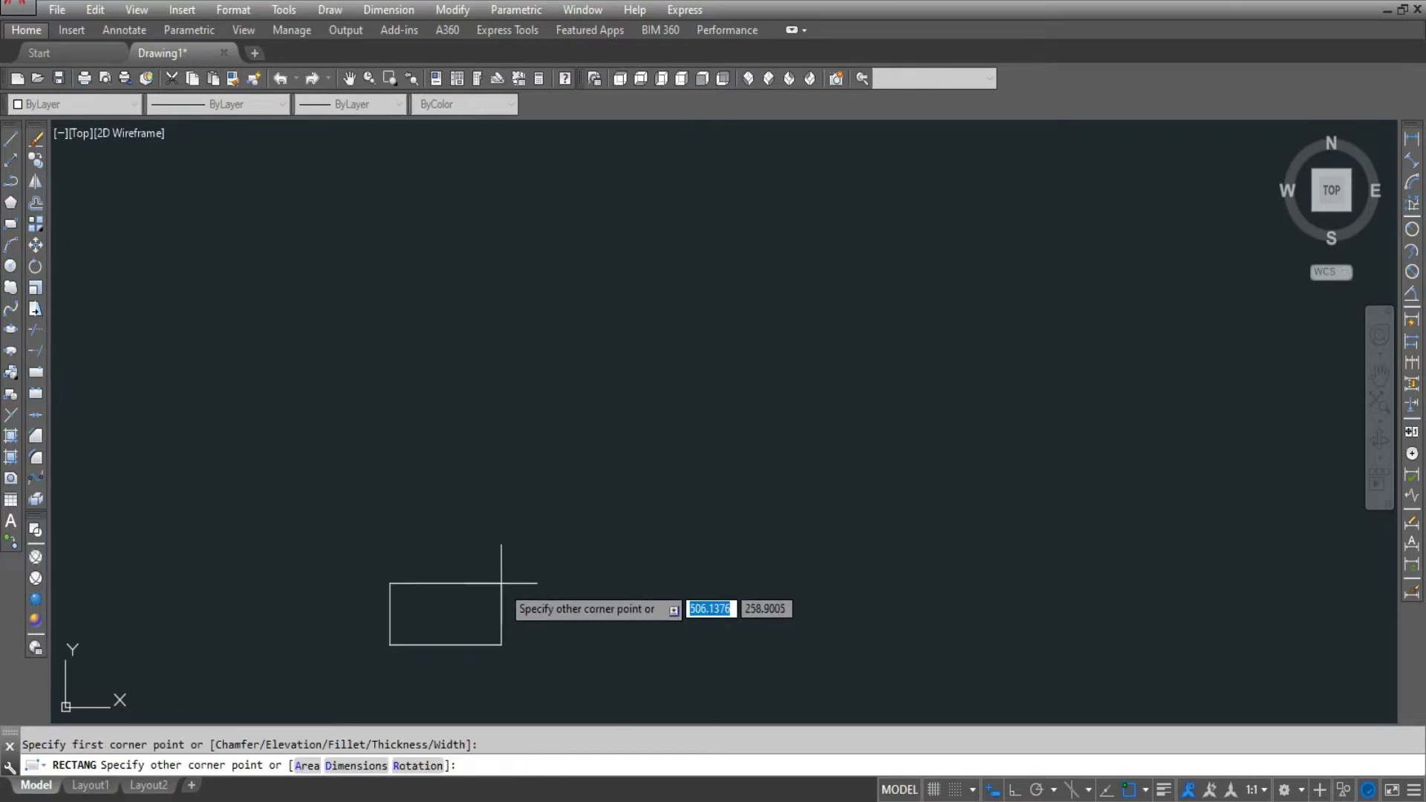
middle_click(501, 583)
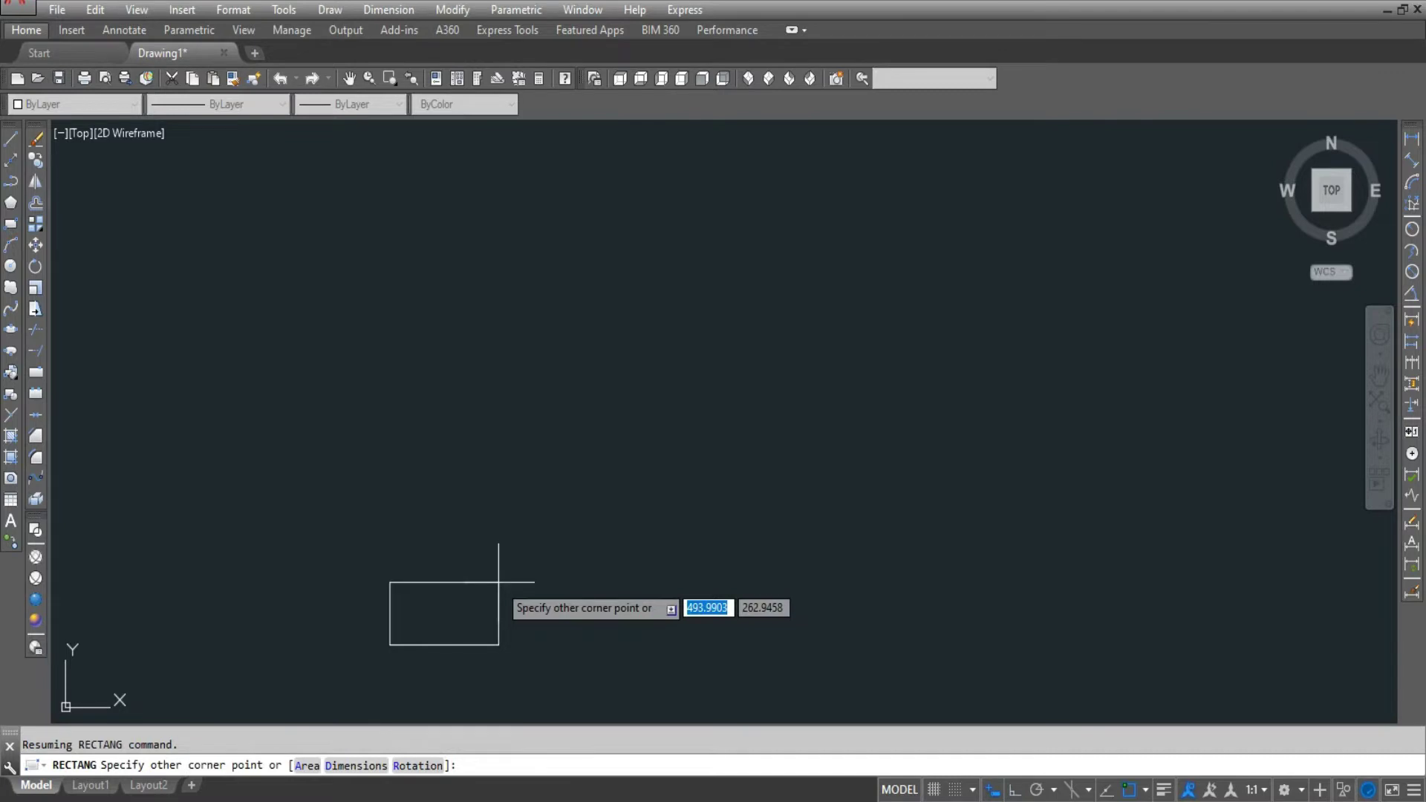
text(10)
key(Tab)
text(1)
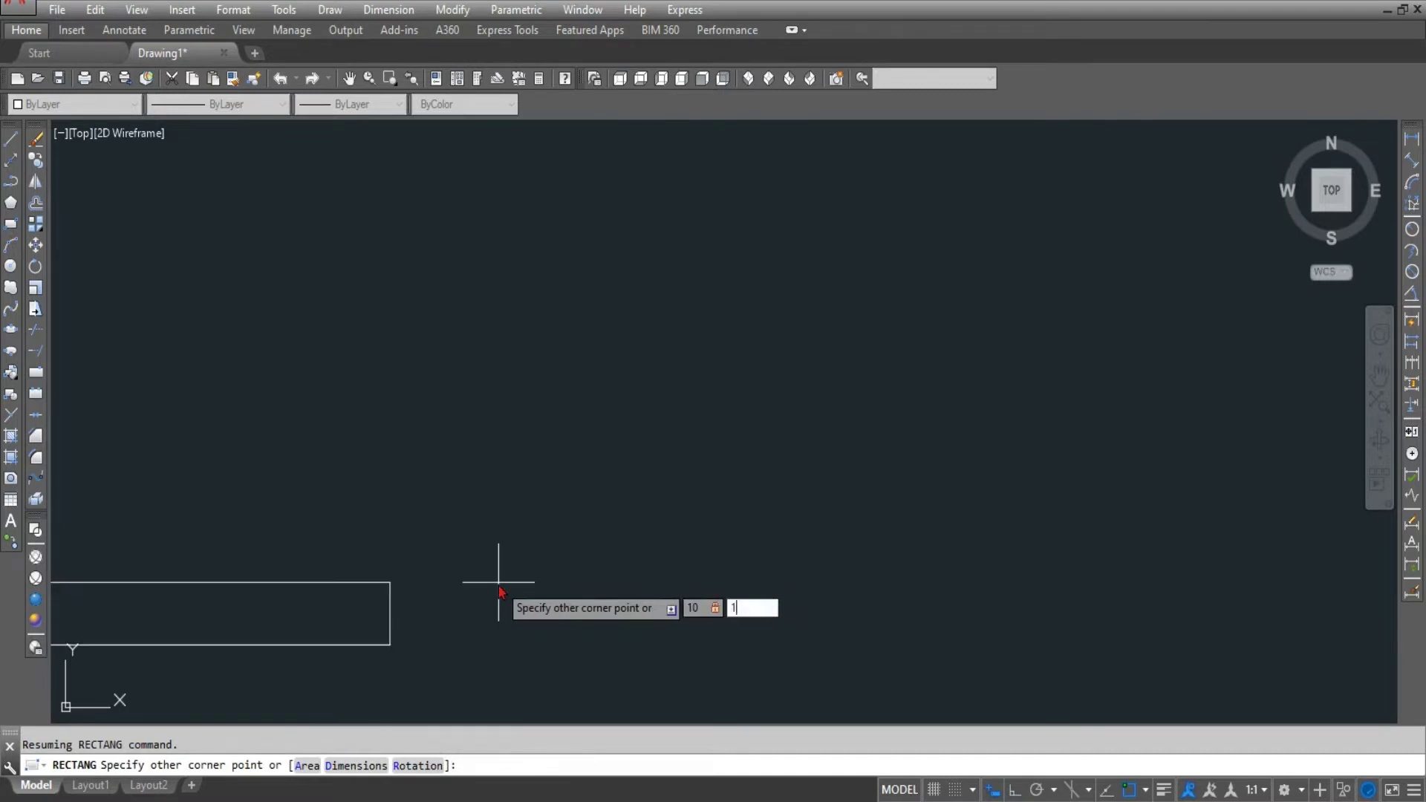
text(0)
key(Return)
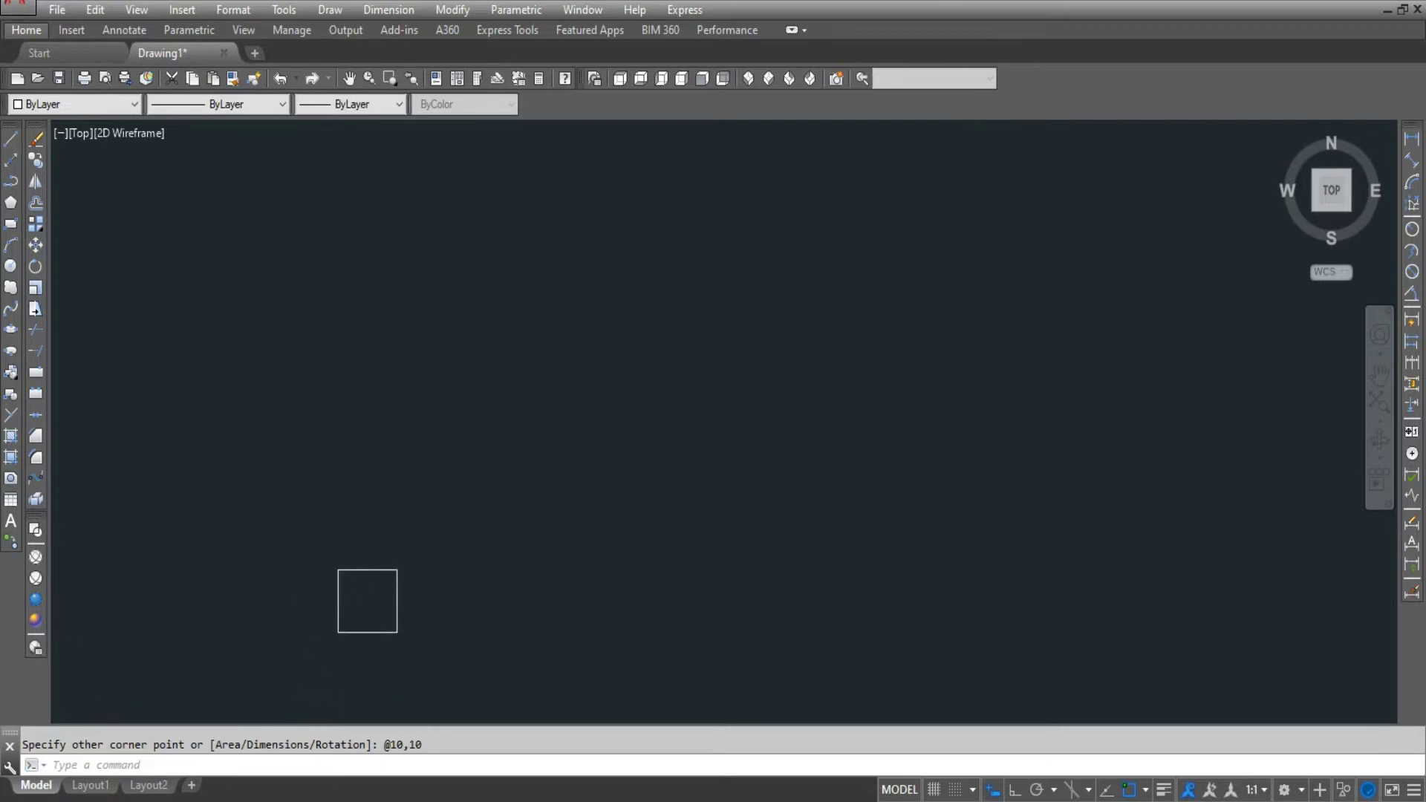
scroll(344, 652, down, 1)
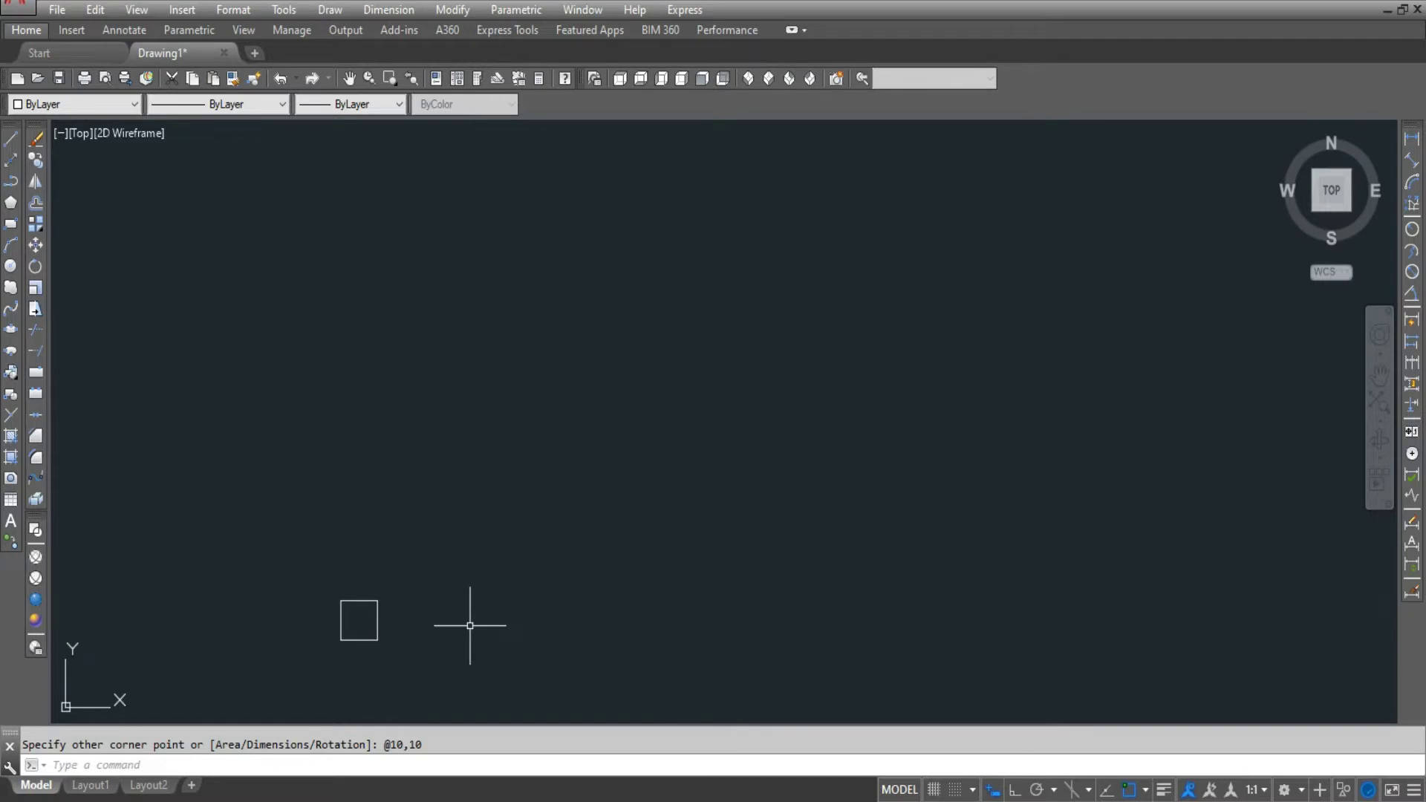
Create a default 4-column by 3-row rectangular array of the square, then begin editing columns
click(35, 224)
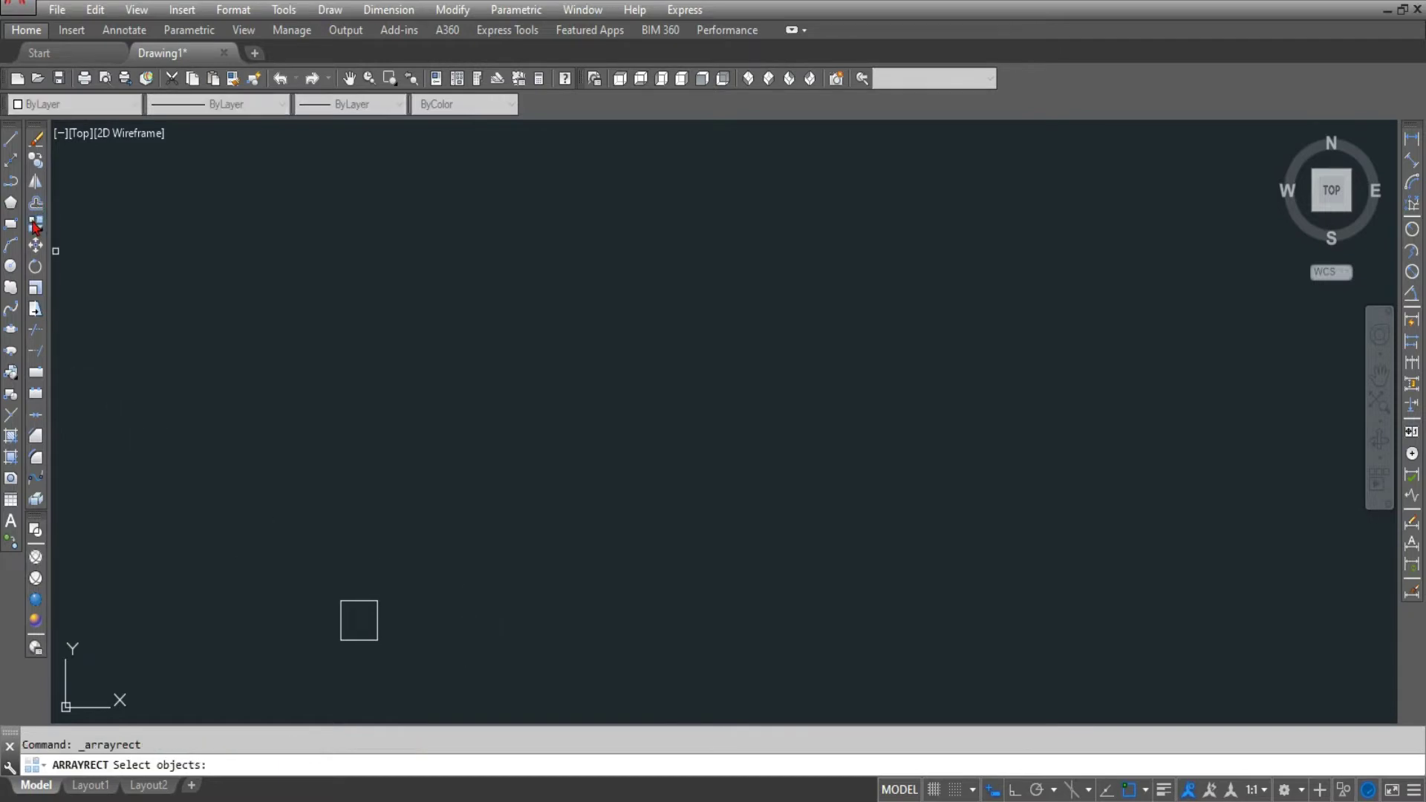
click(301, 570)
click(423, 677)
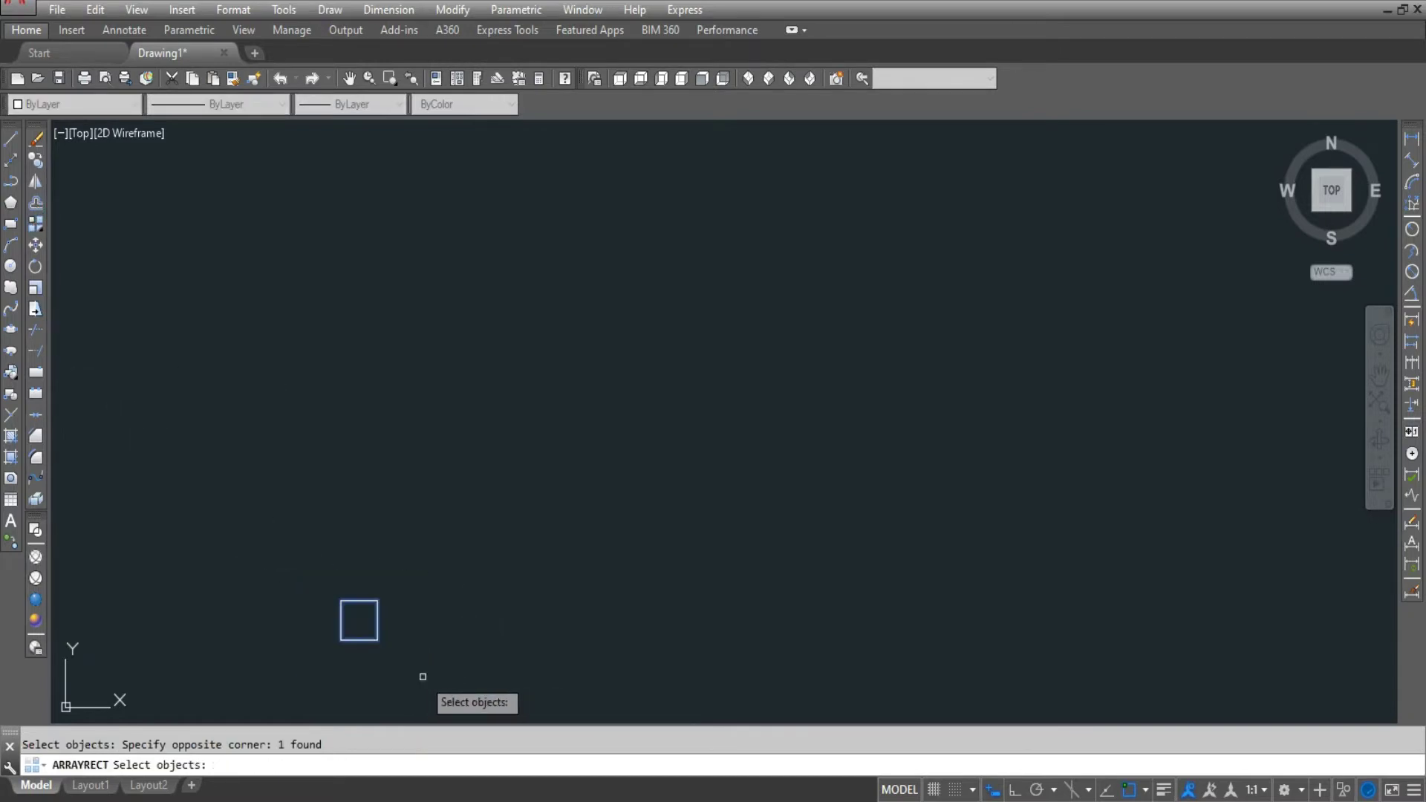
key(Return)
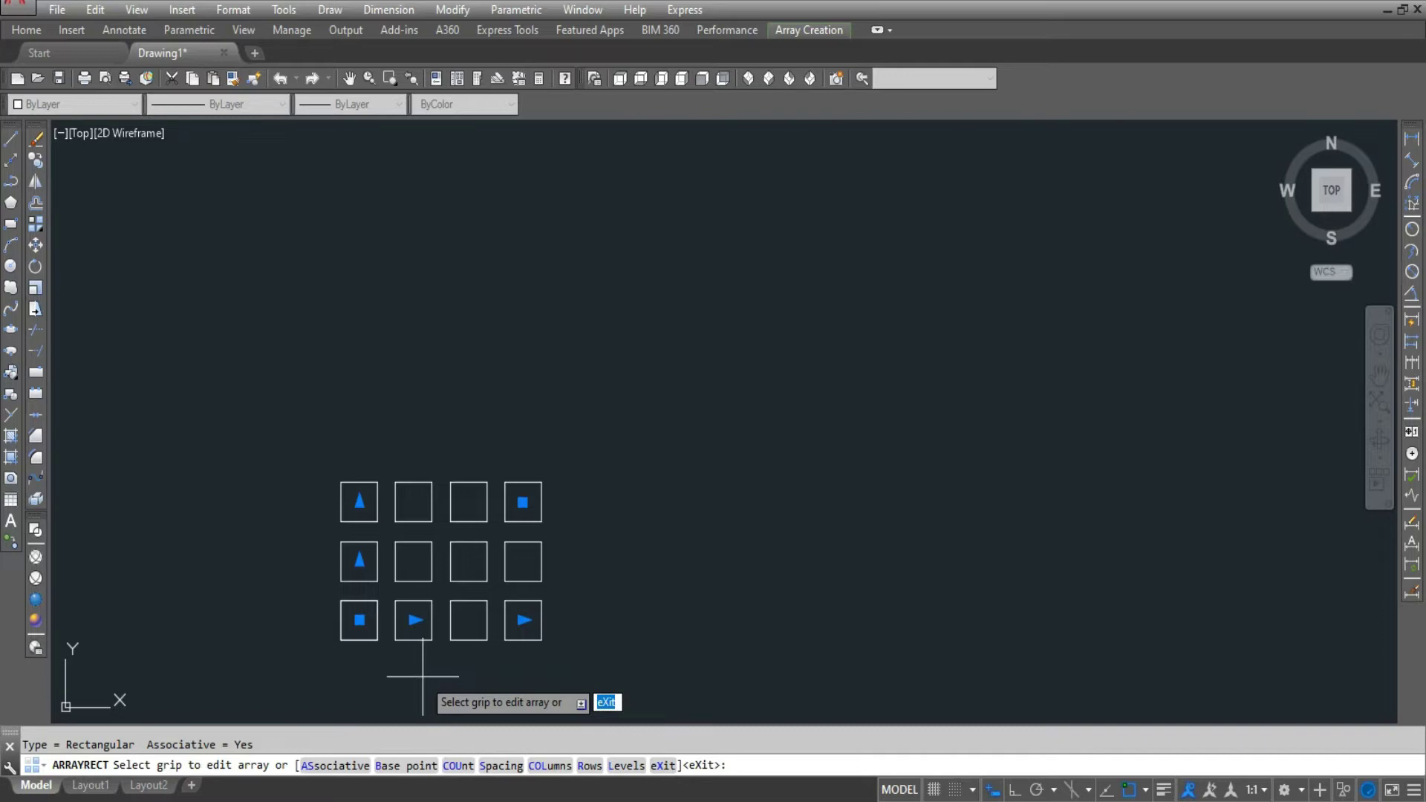
text(col)
key(Return)
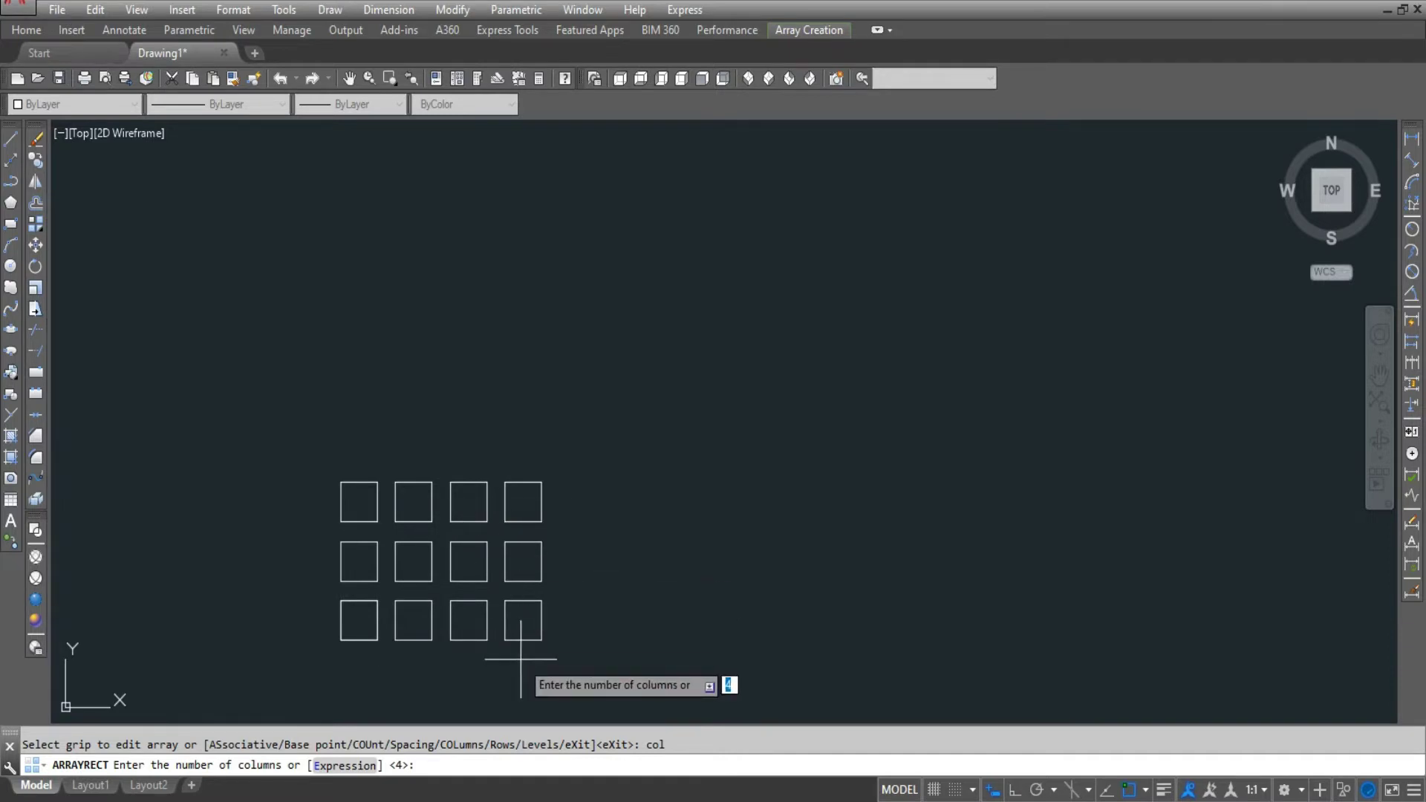
Set the square grid to 10 columns spaced 20 units apart
text(10)
key(Return)
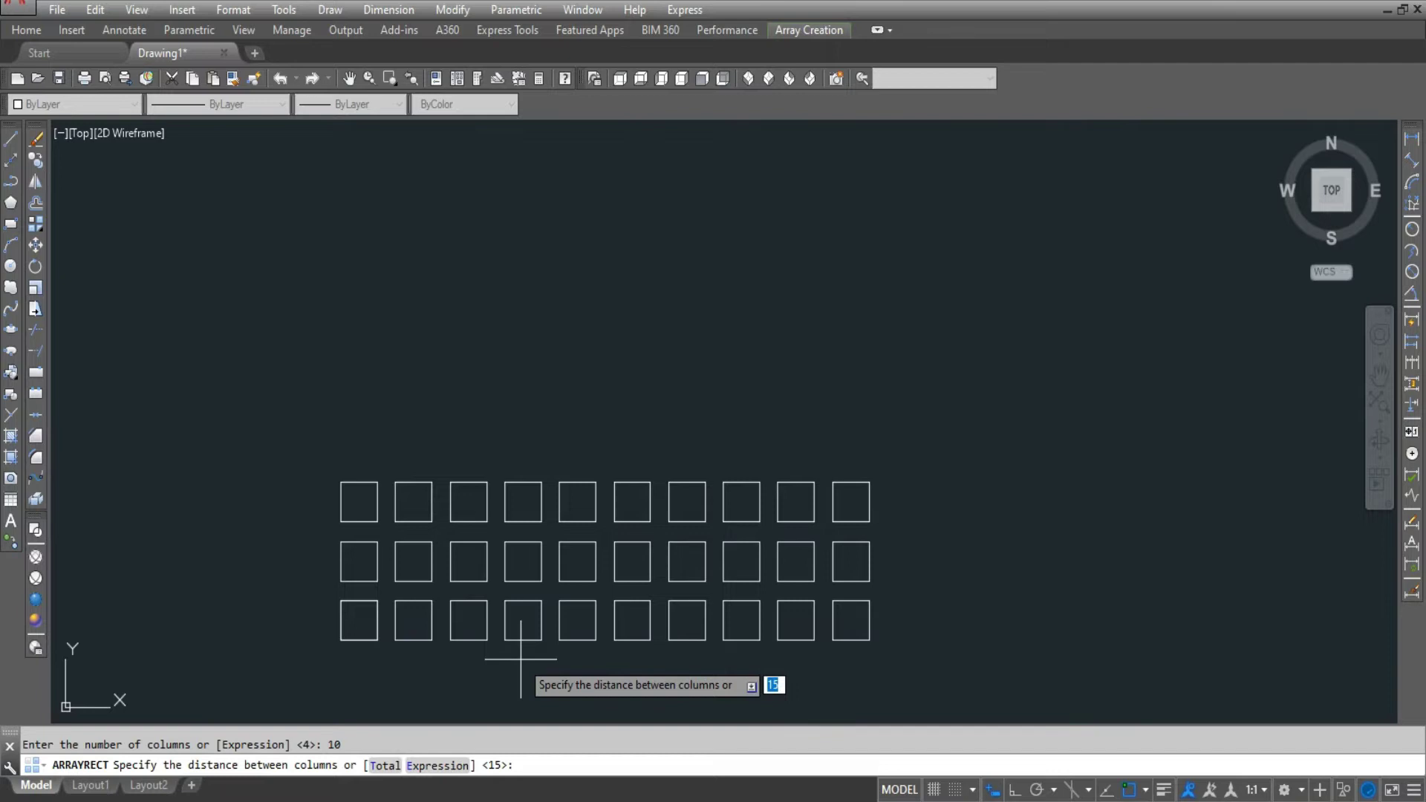
text(20)
key(Return)
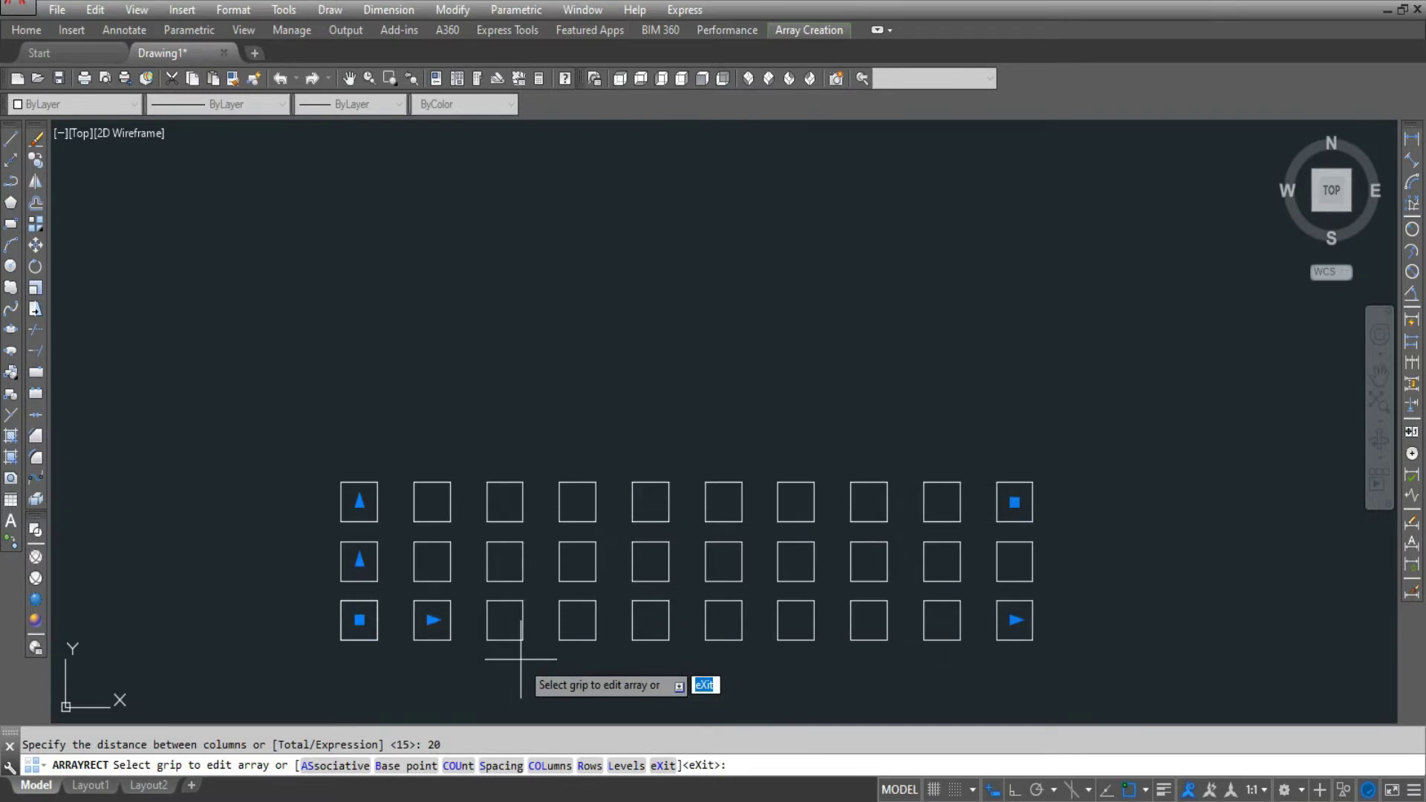
text(r)
Give the grid 10 rows 20 units apart with zero elevation, and finish the array
key(Return)
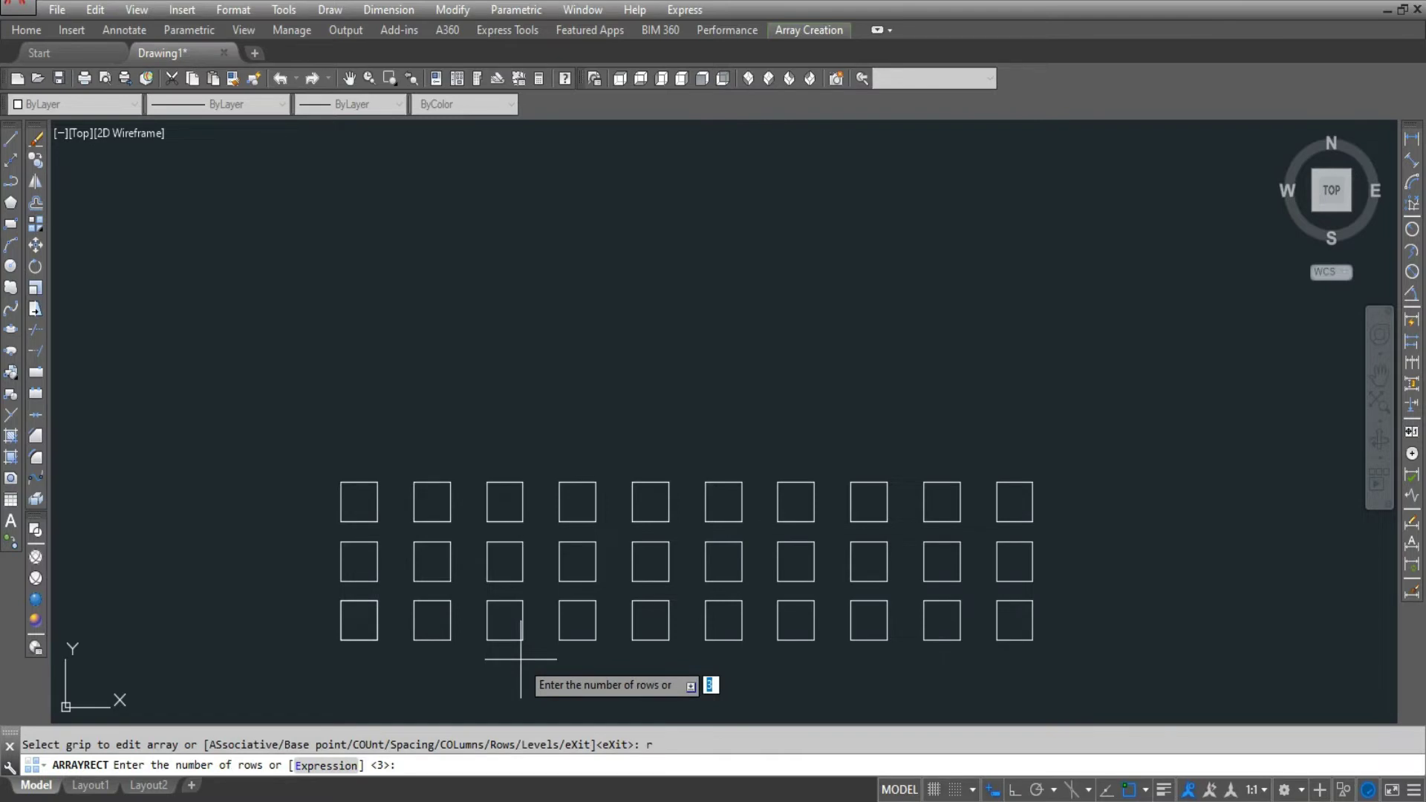
text(10)
key(Return)
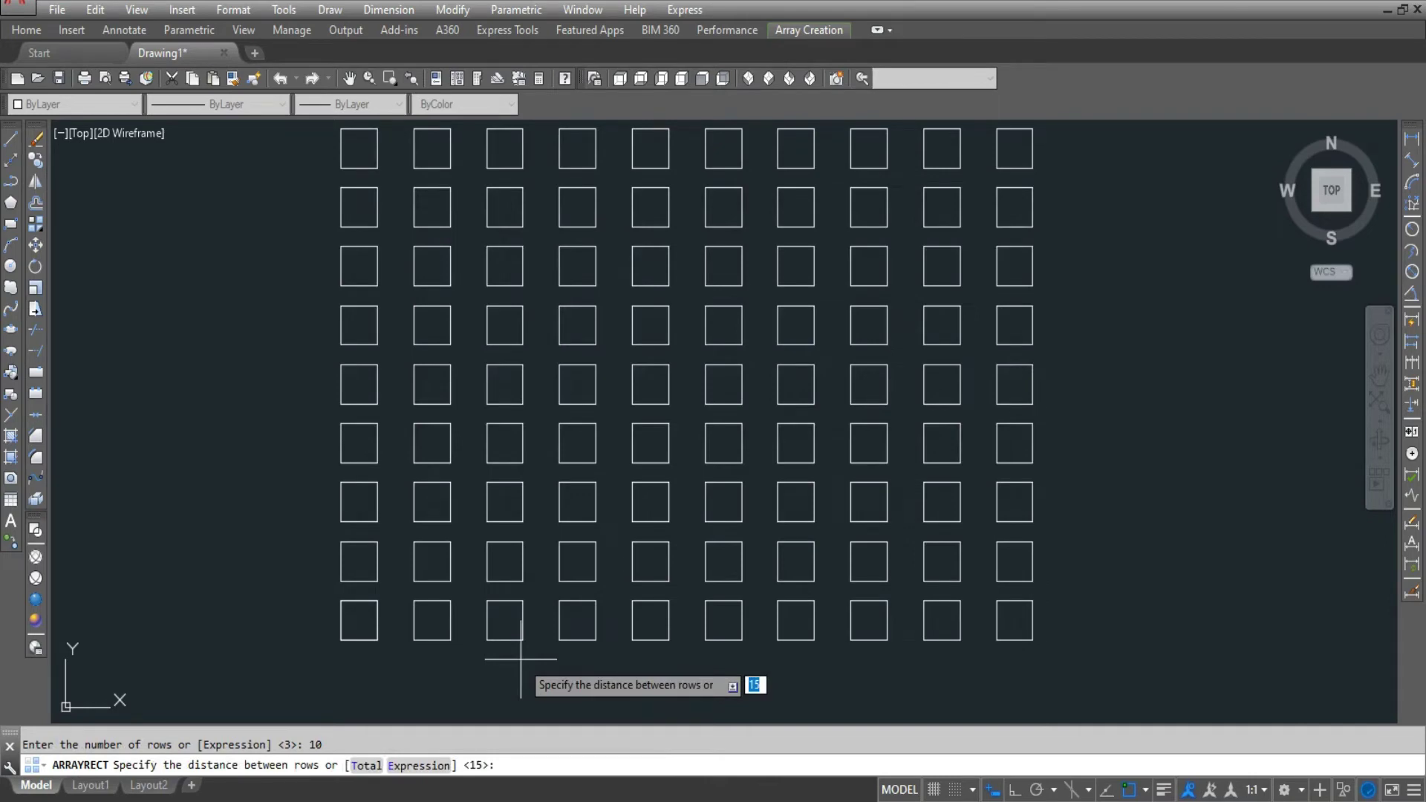
text(20)
key(Return)
scroll(526, 656, down, 2)
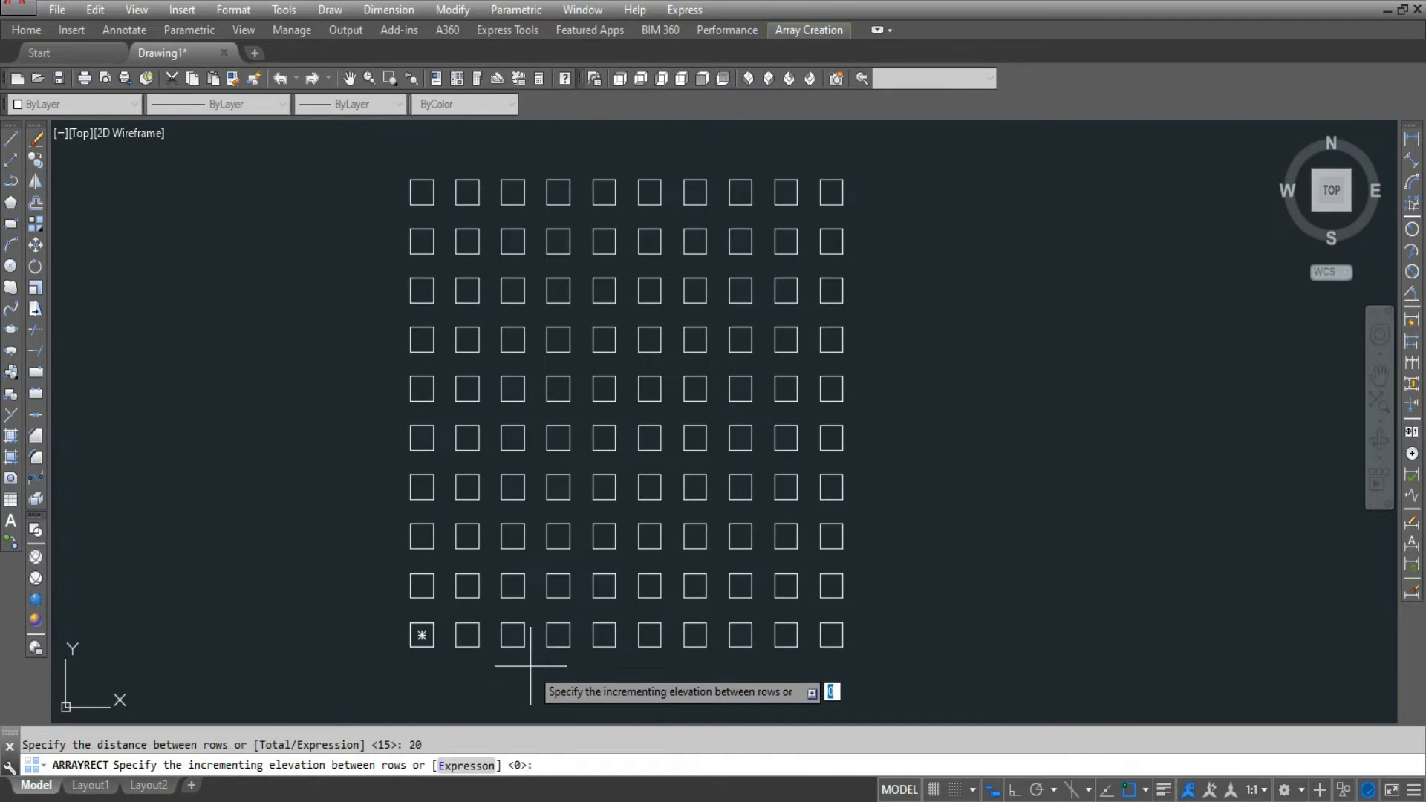
key(Return)
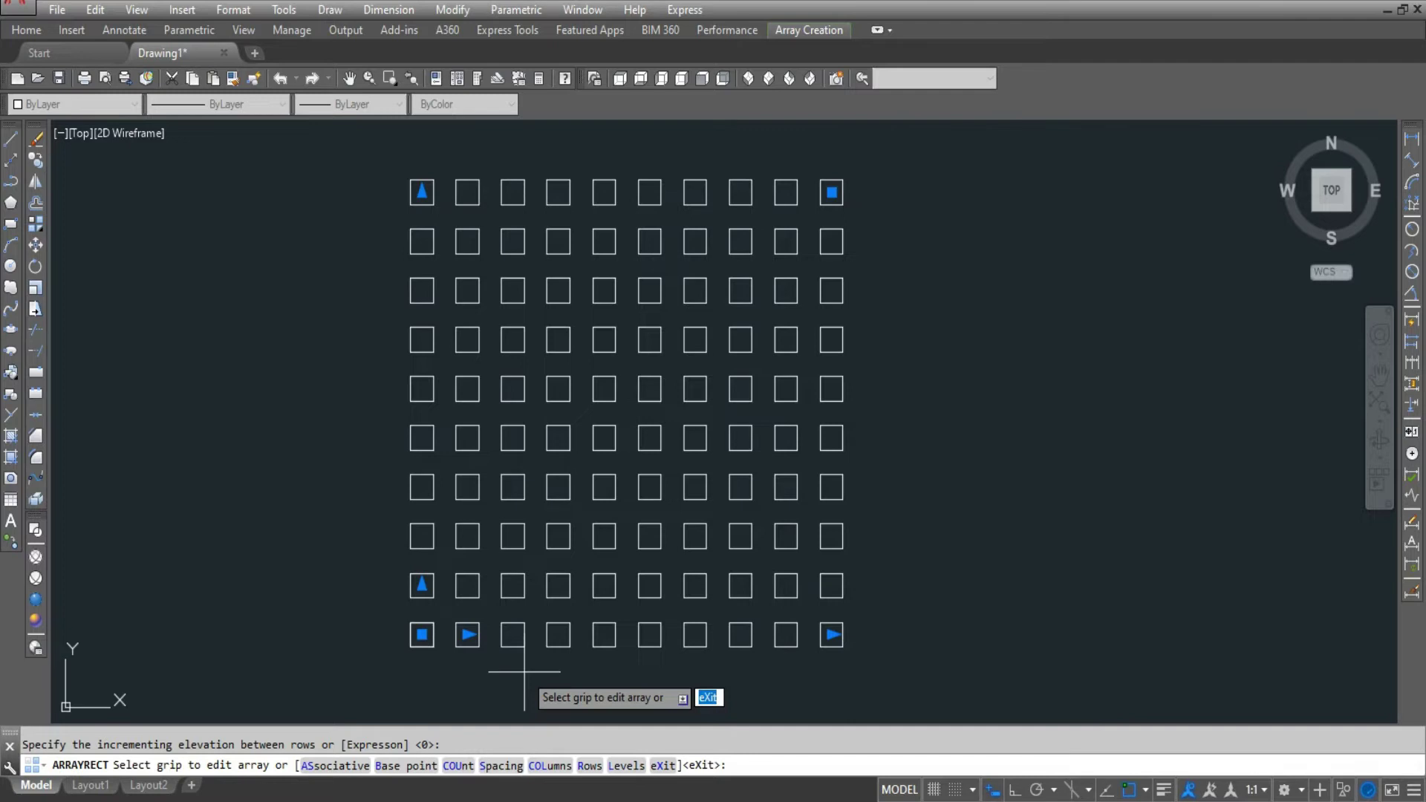
key(Return)
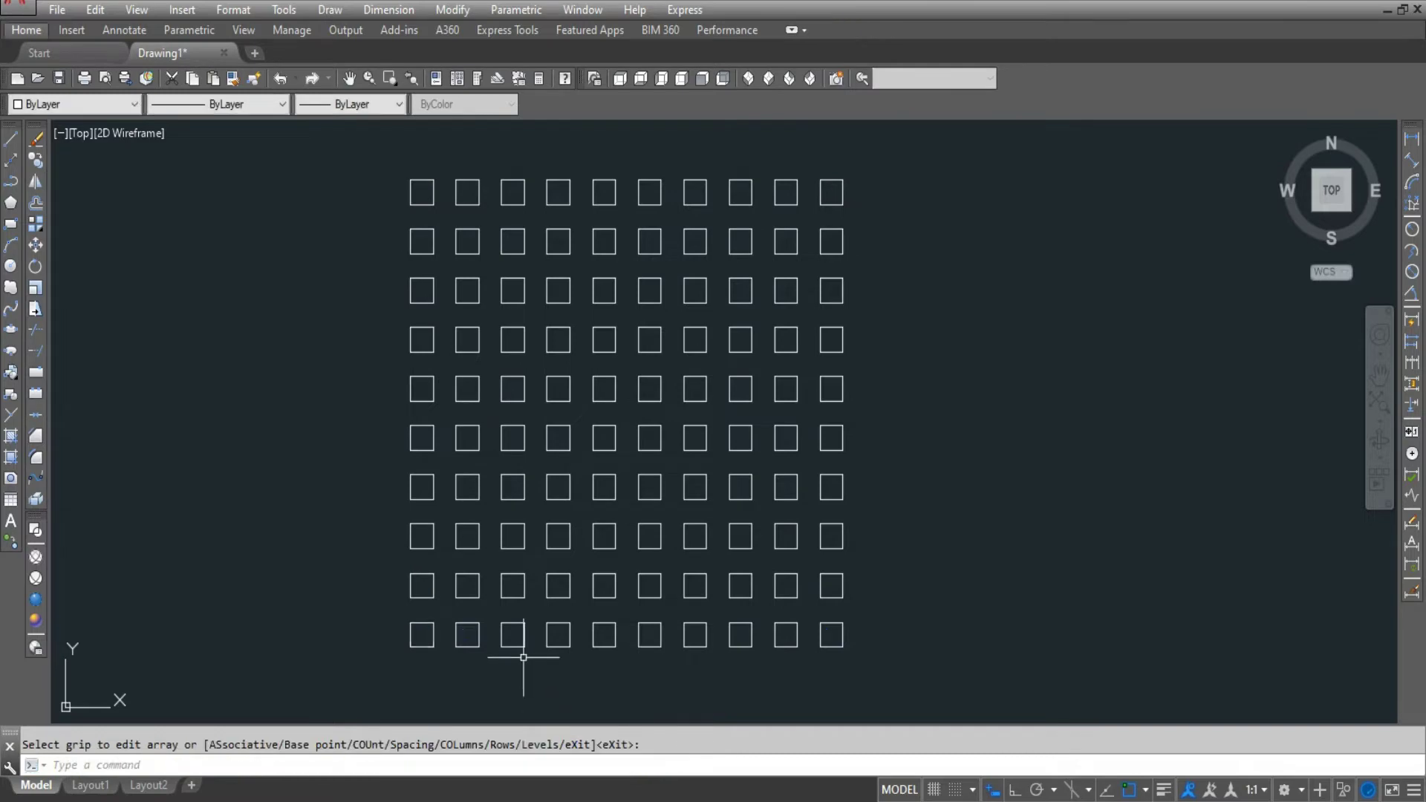
Erase the whole square grid
click(384, 157)
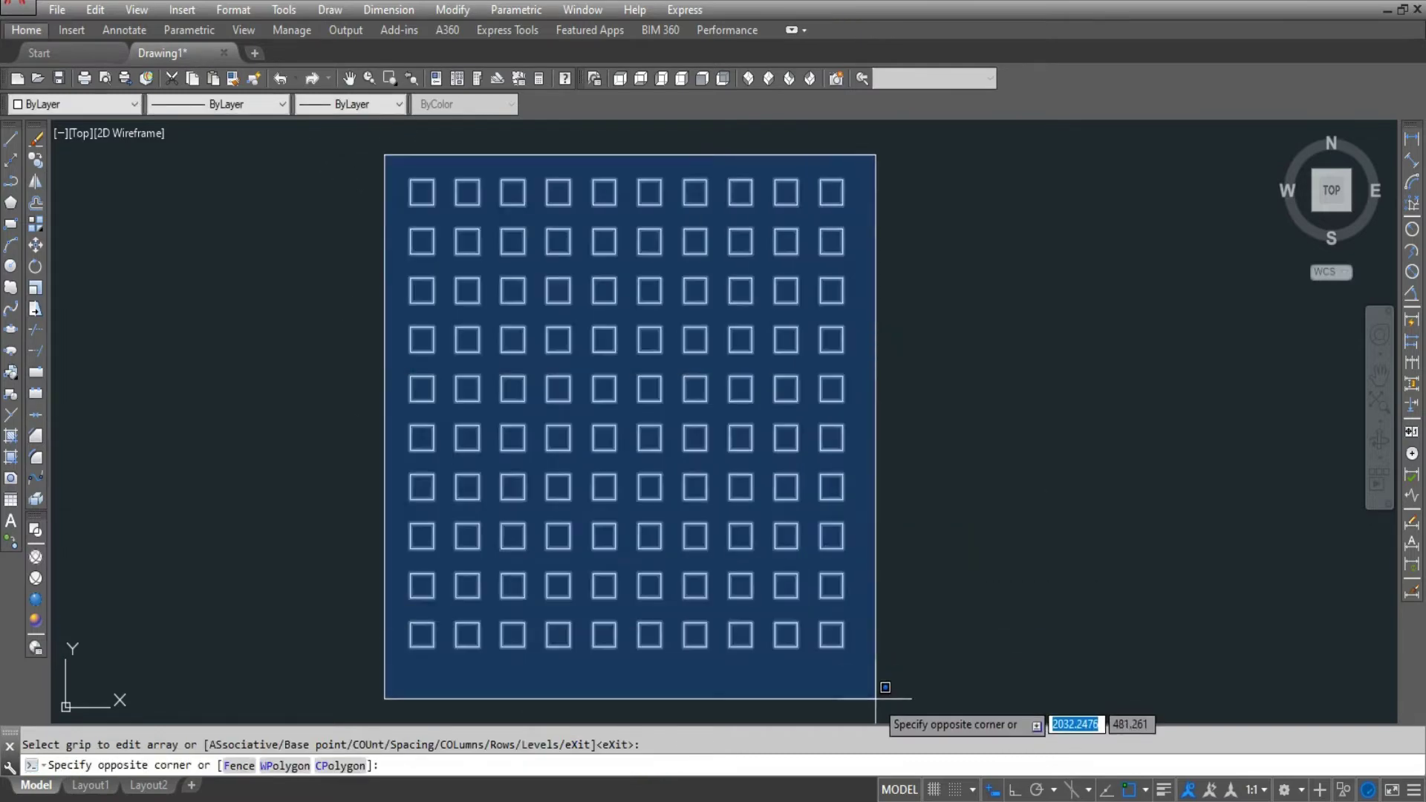
click(876, 699)
key(Delete)
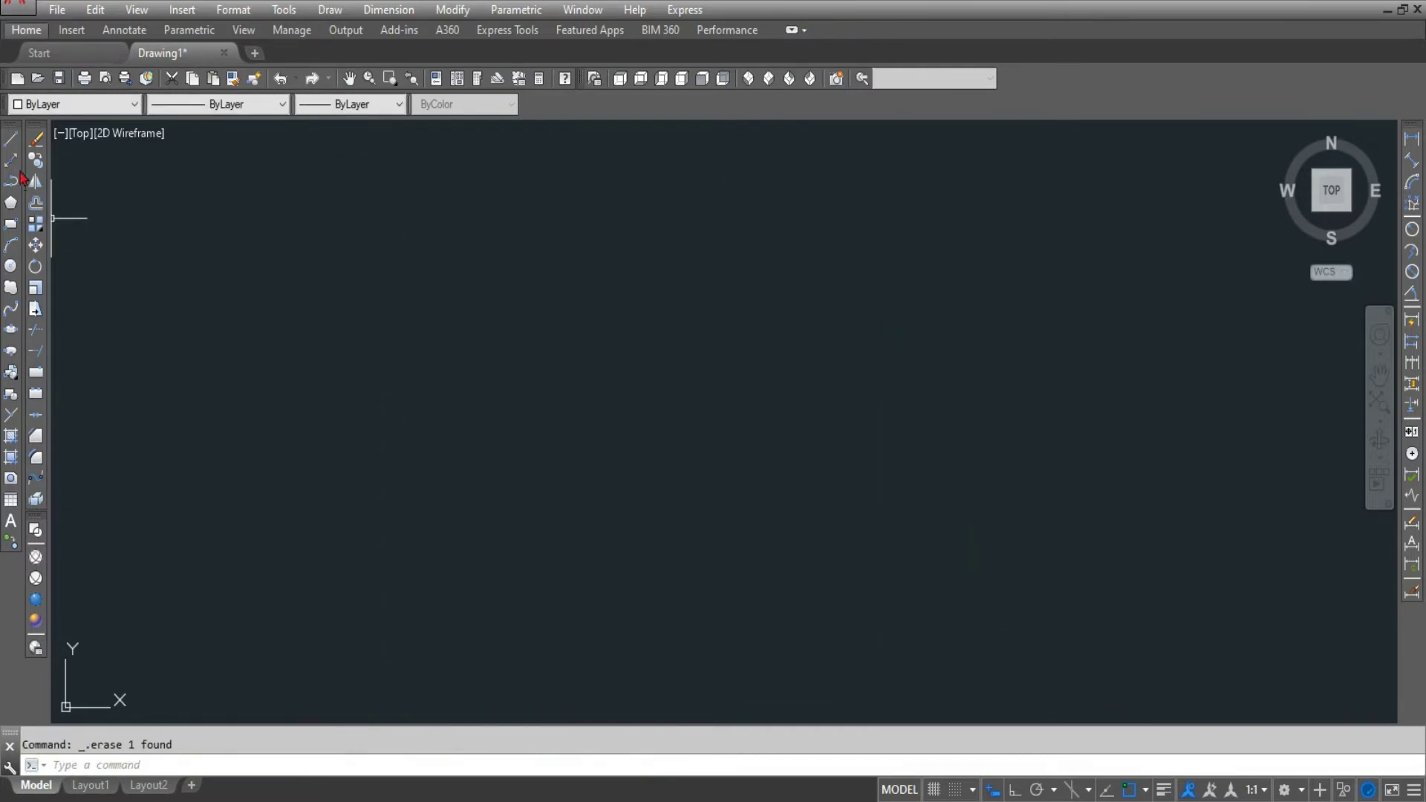
Draw a horizontal line near the bottom with Ortho on
click(11, 140)
click(441, 639)
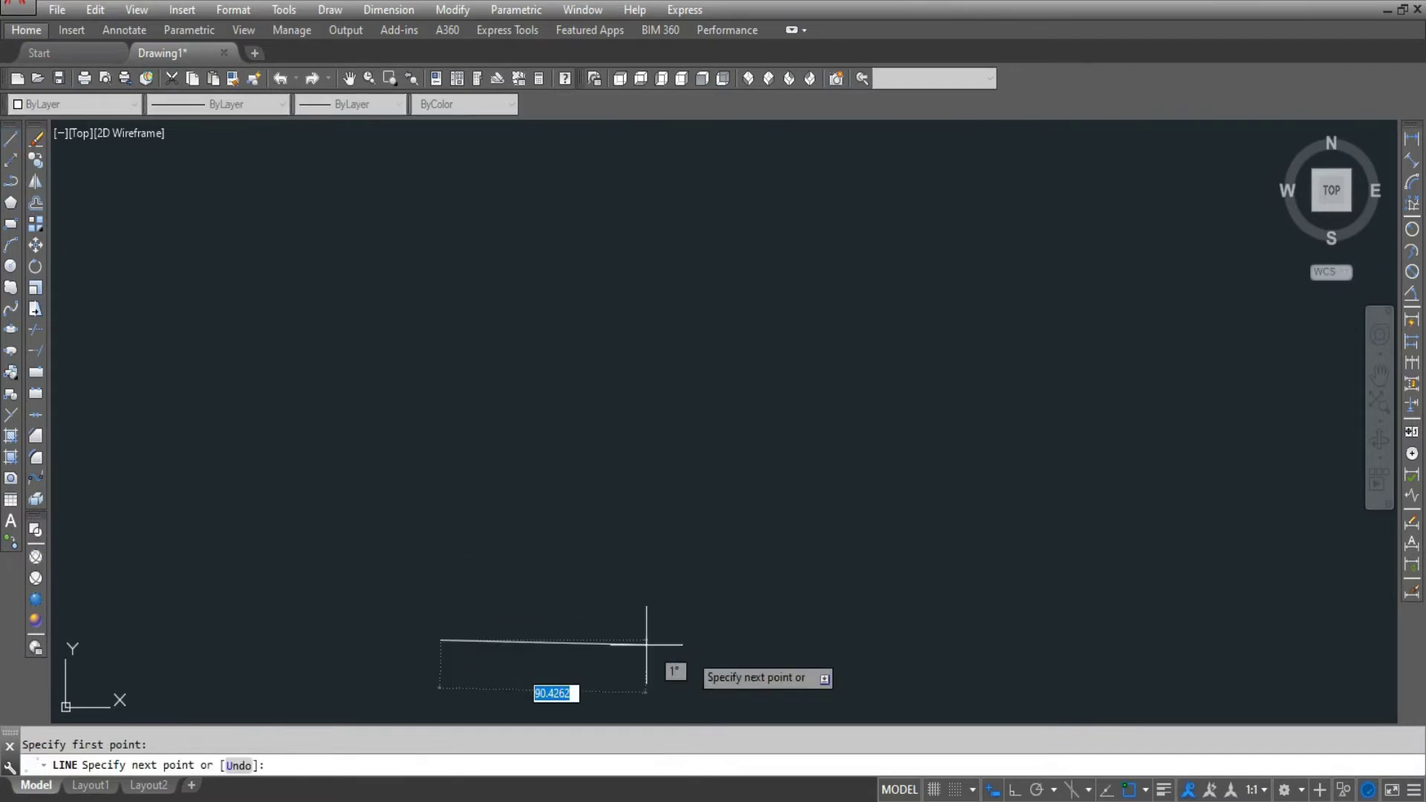
key(F8)
click(909, 640)
key(Return)
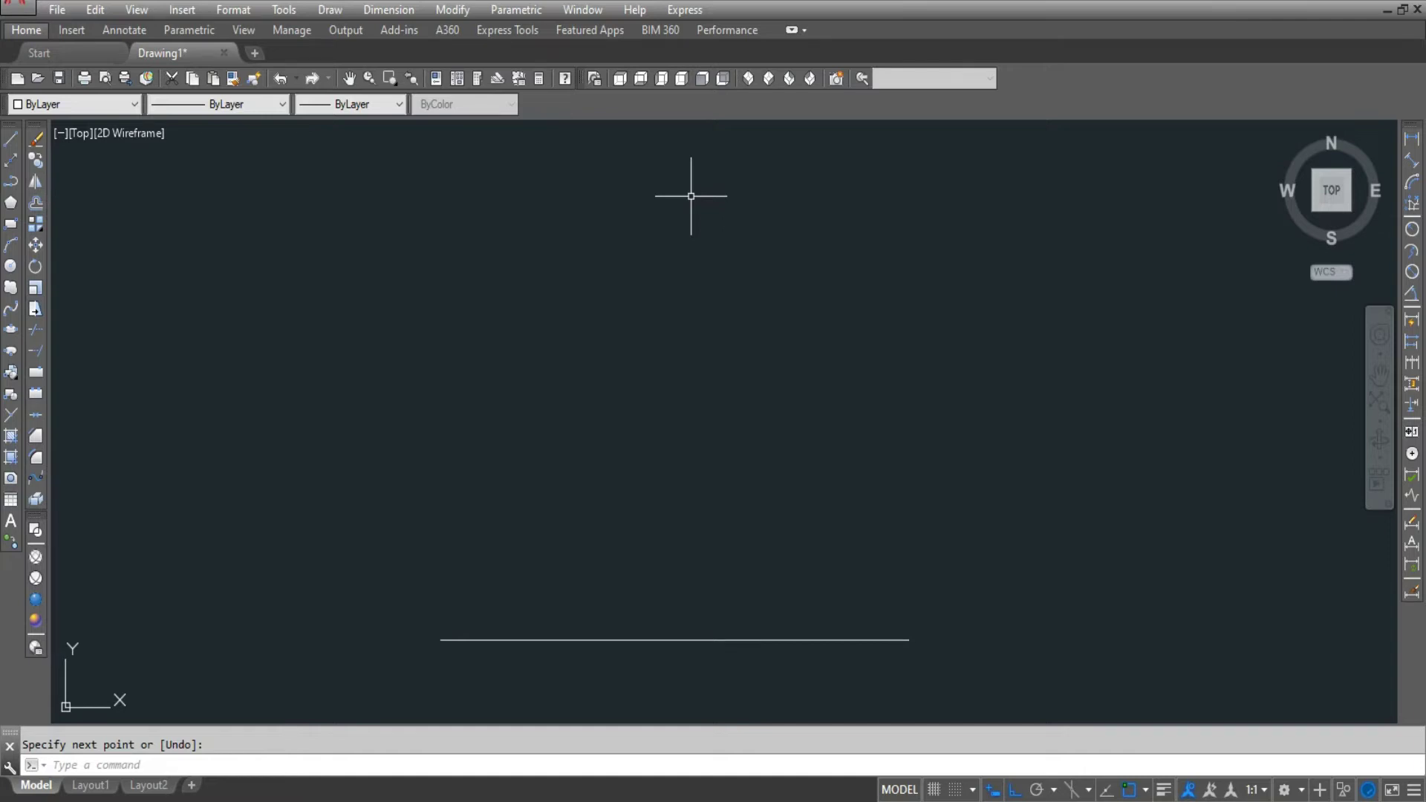
Create a rectangular array from the horizontal line
click(36, 226)
click(546, 637)
key(Return)
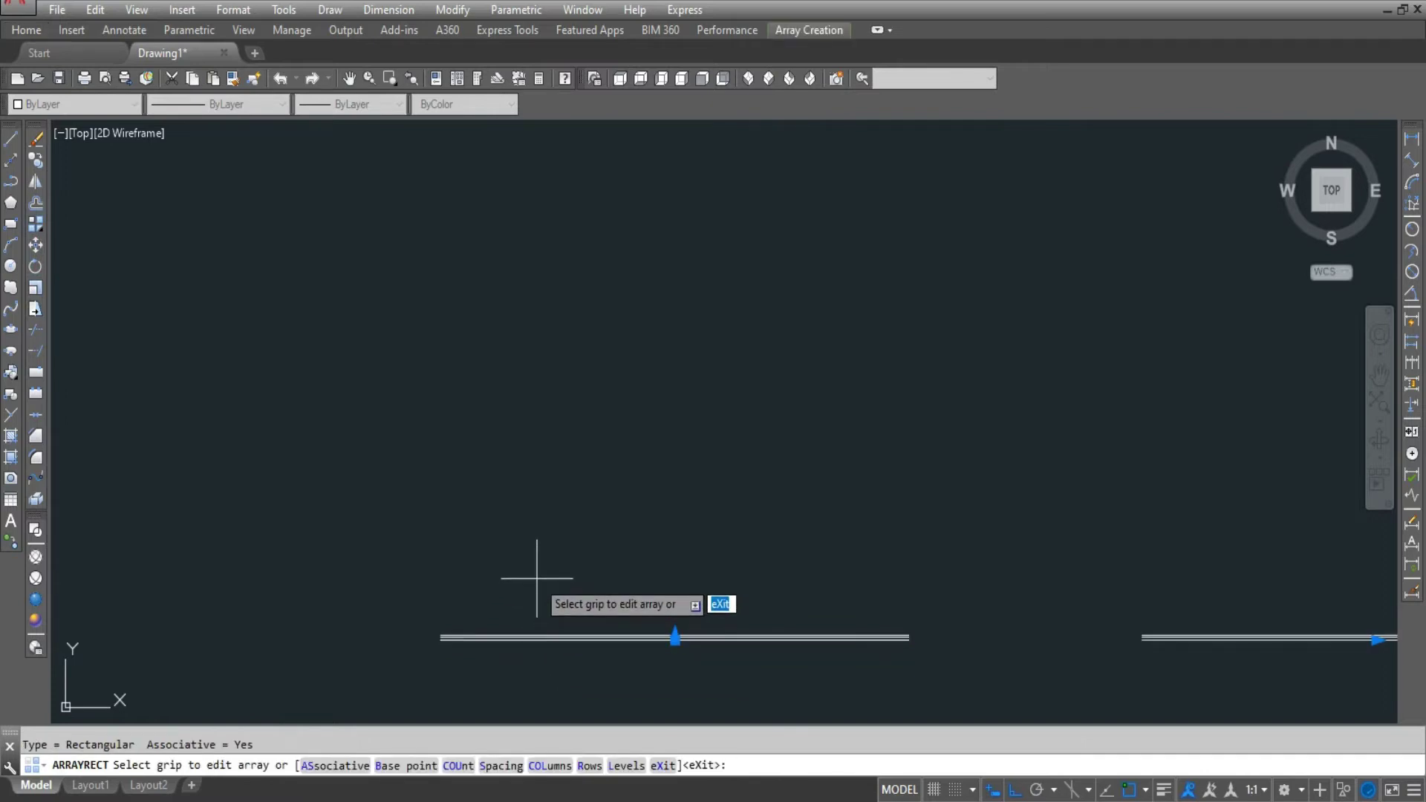
Set the line array to 10 rows spaced 15 units apart with elevation 1
text(r)
key(Return)
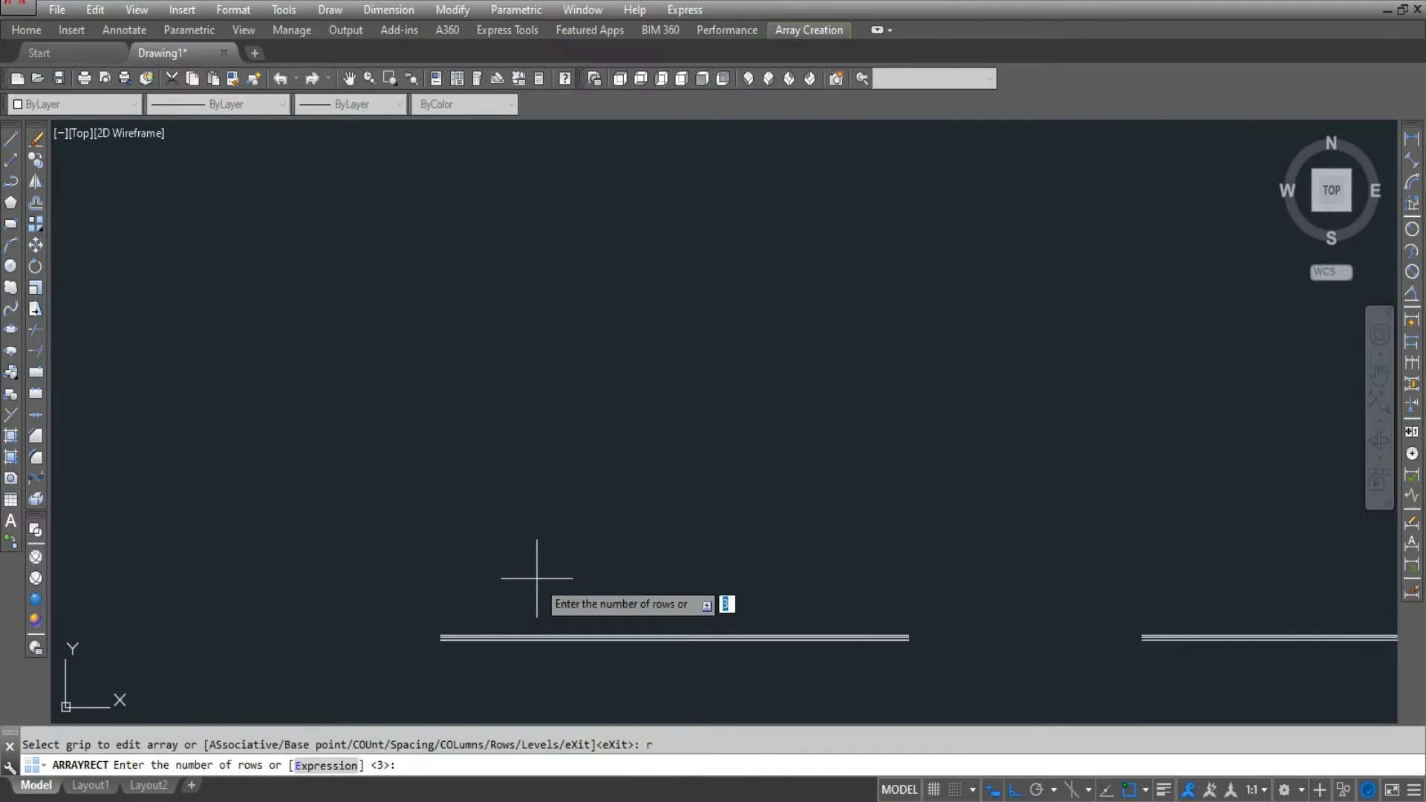
text(10)
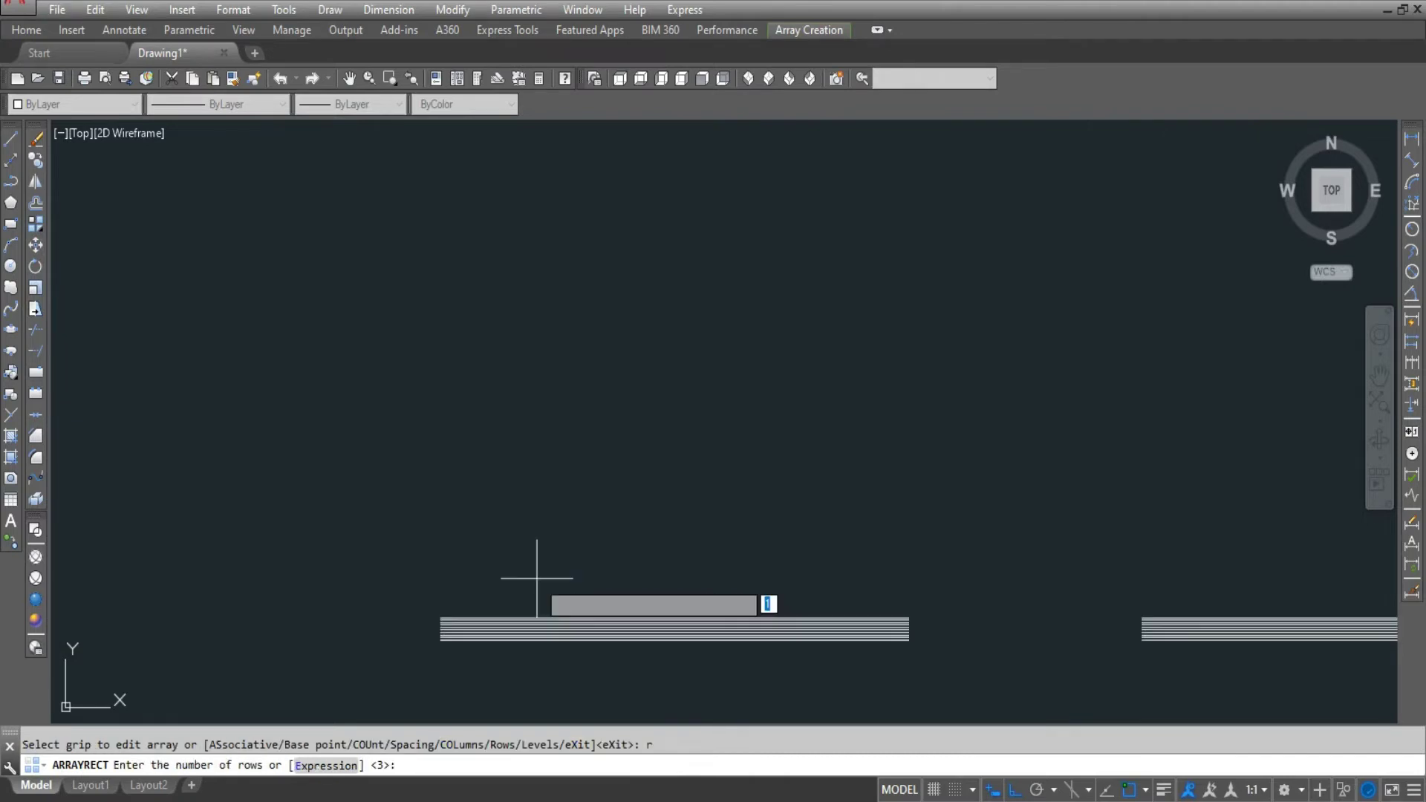
key(Return)
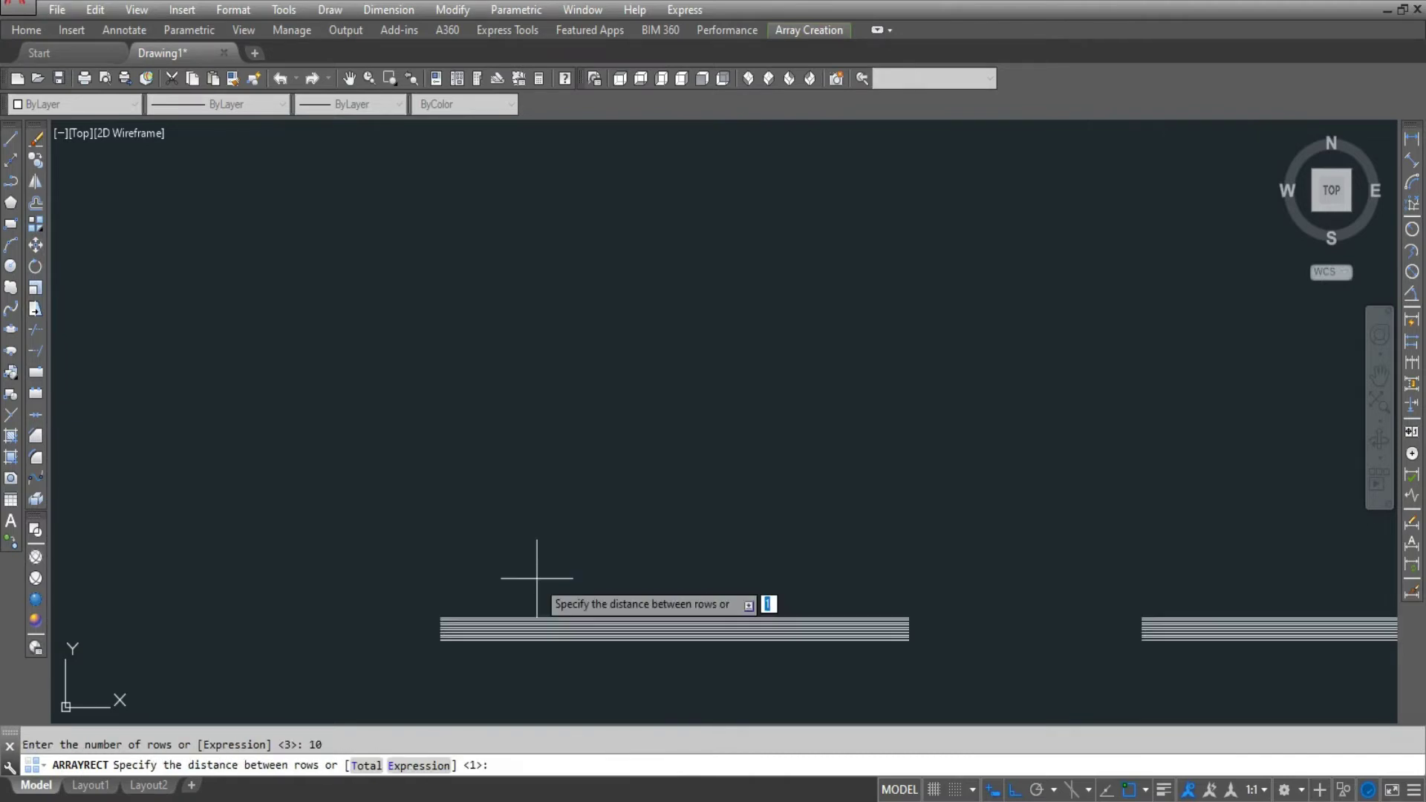
text(15)
key(Return)
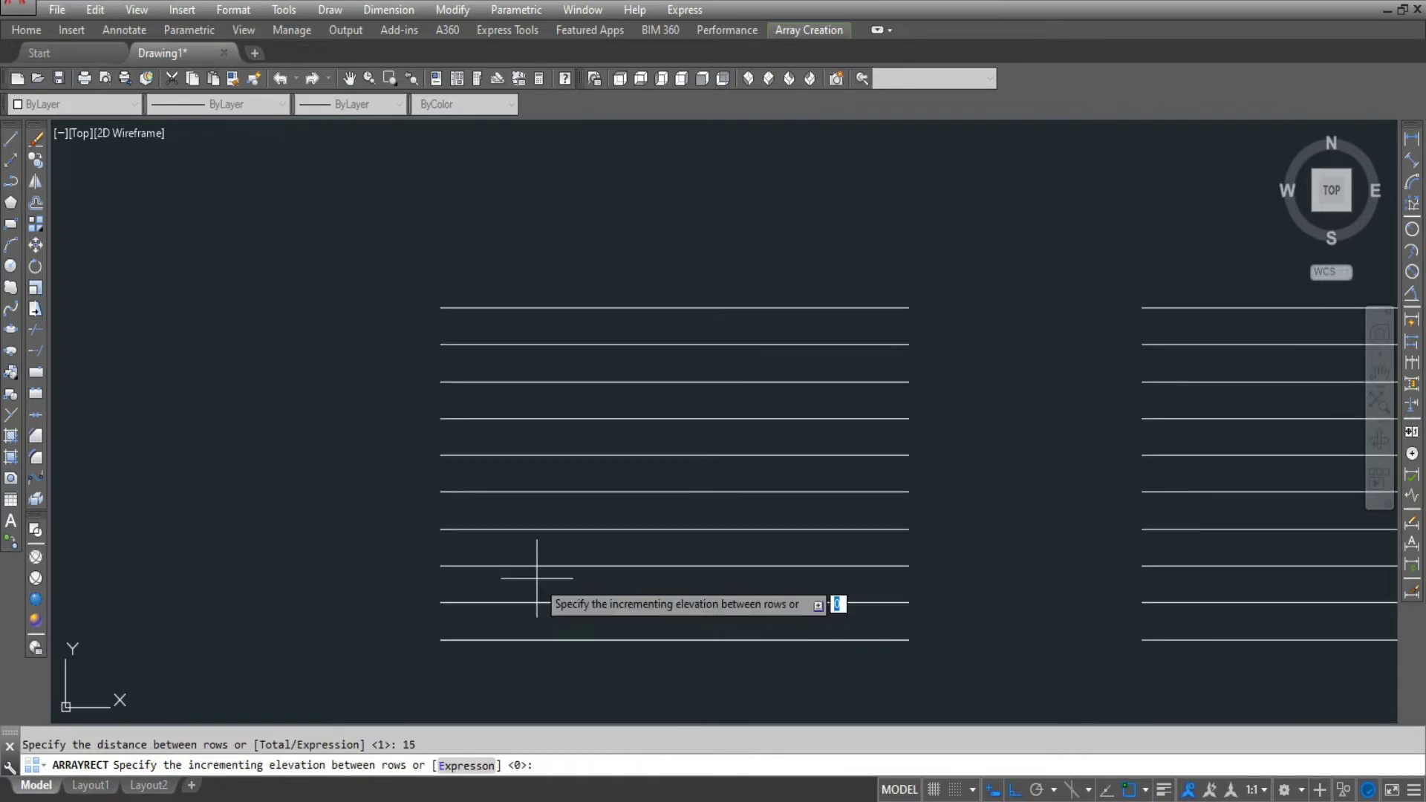
text(ed)
key(Return)
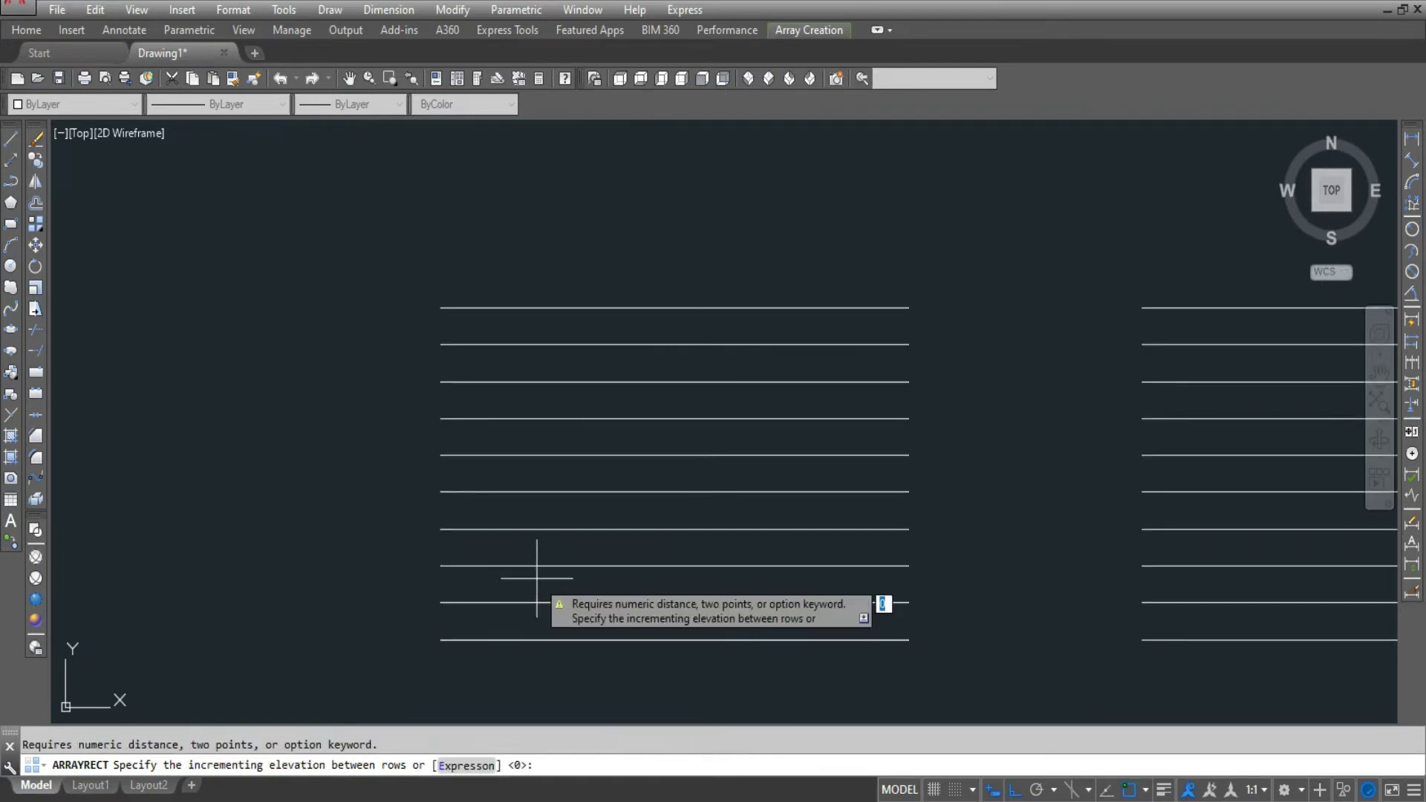
text(1)
key(Return)
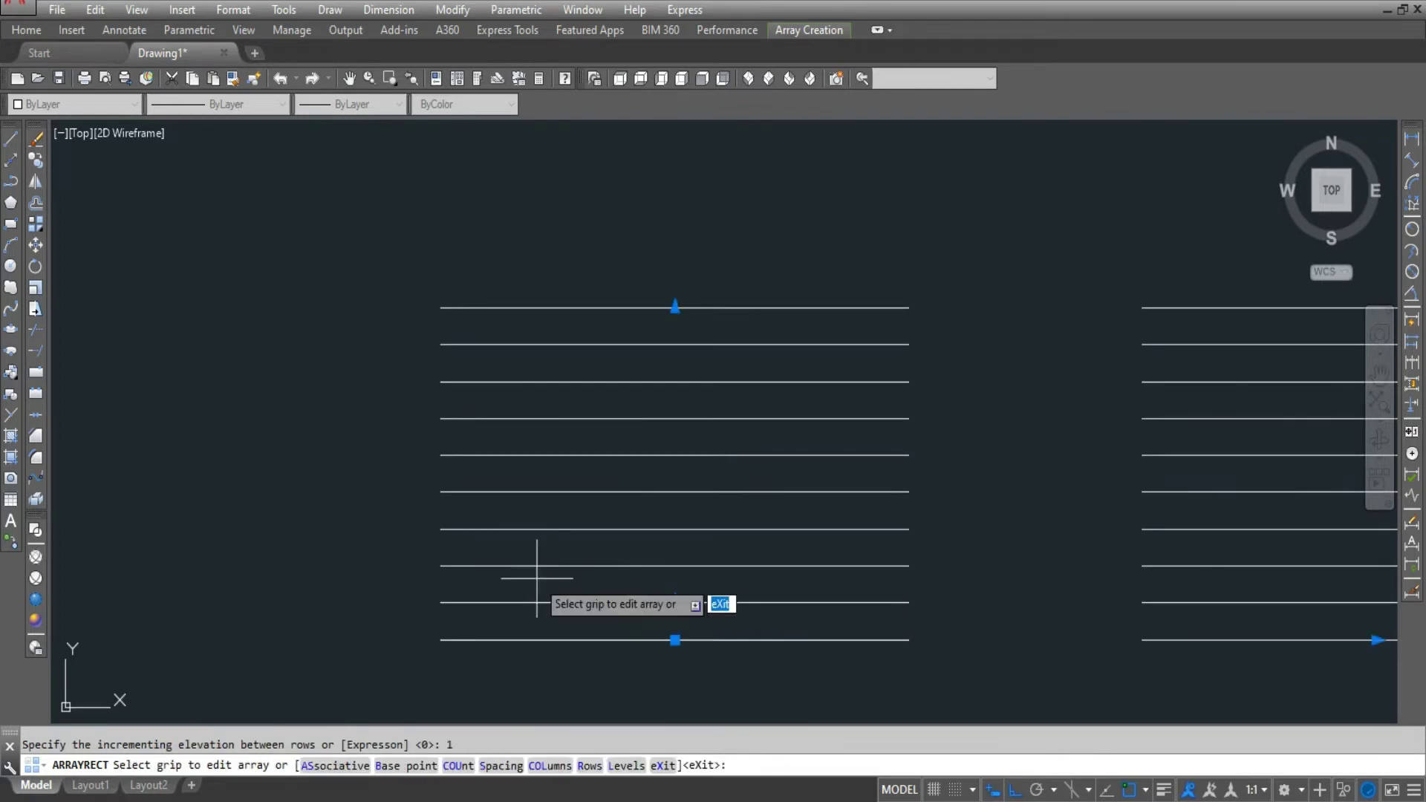
Reduce the line array to a single column with default spacing and finish
text(col)
key(Return)
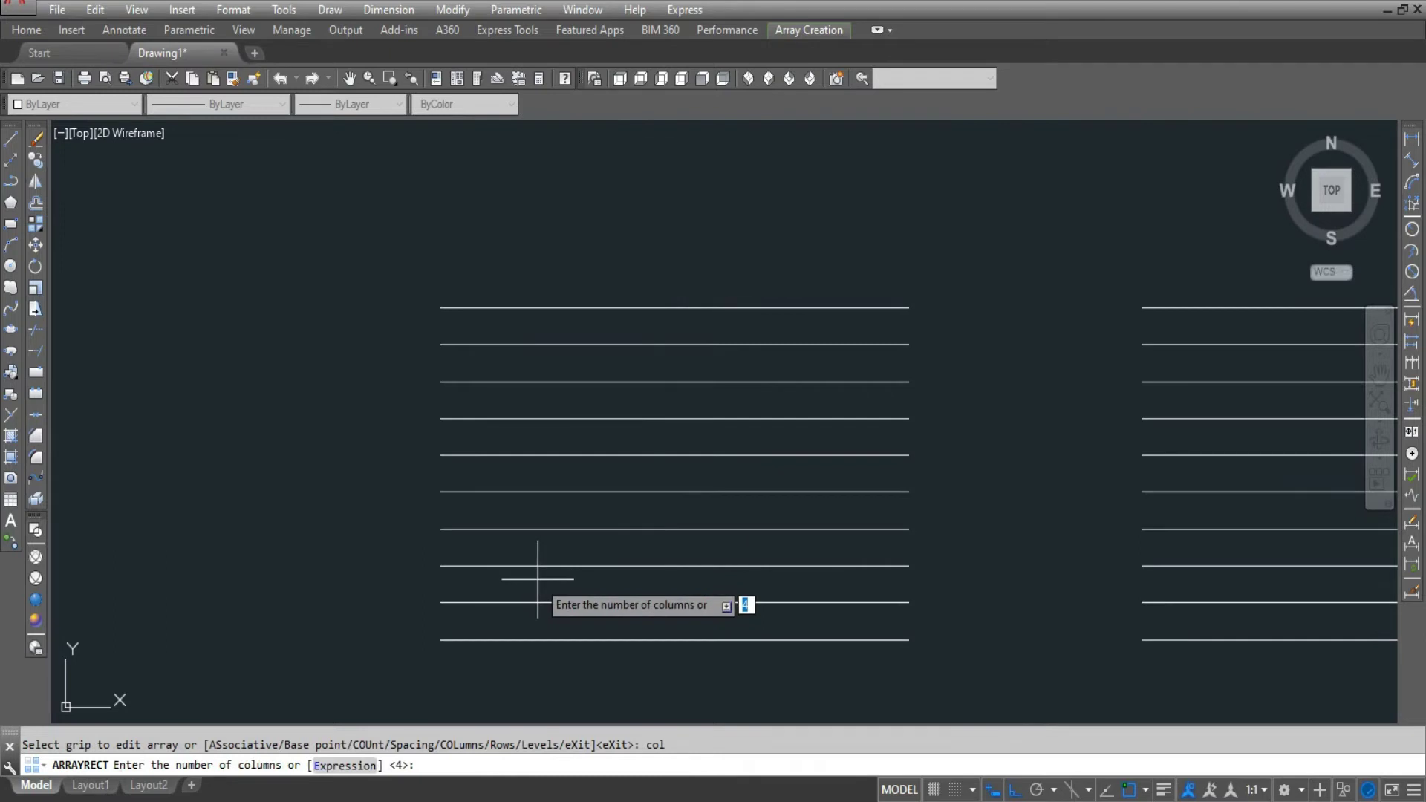
text(1)
key(Return)
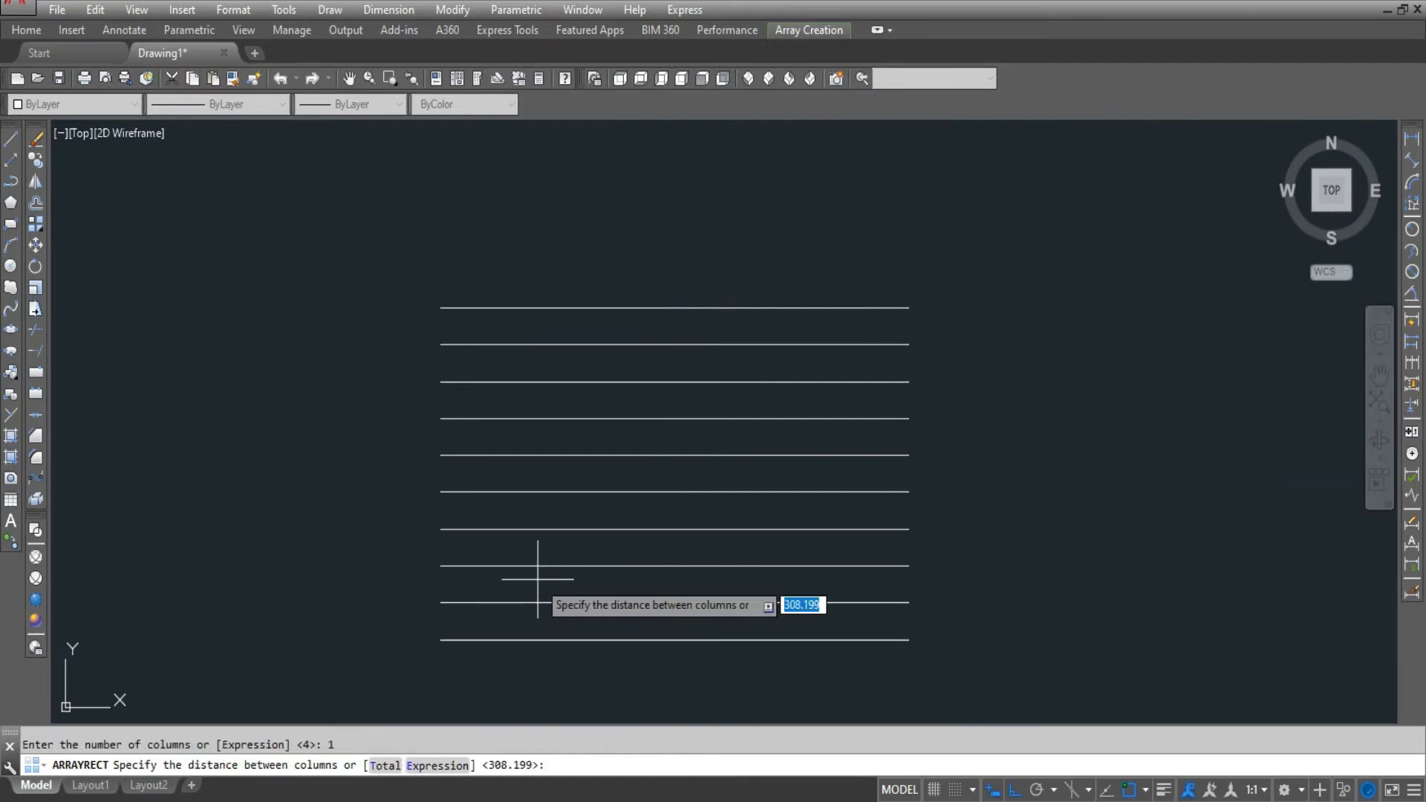
key(Return)
key(Escape)
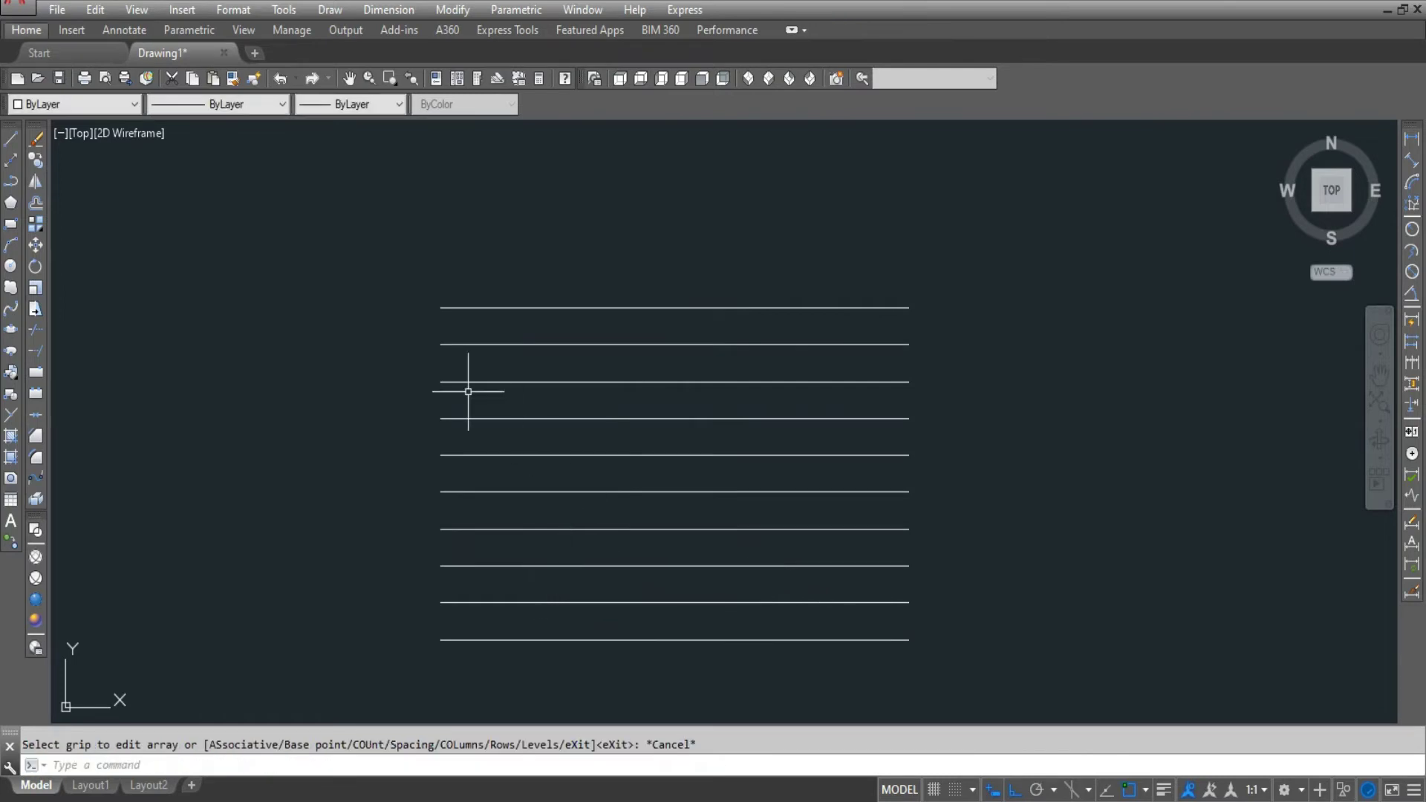
Draw a vertical line joining the left ends of the top and bottom lines
click(10, 138)
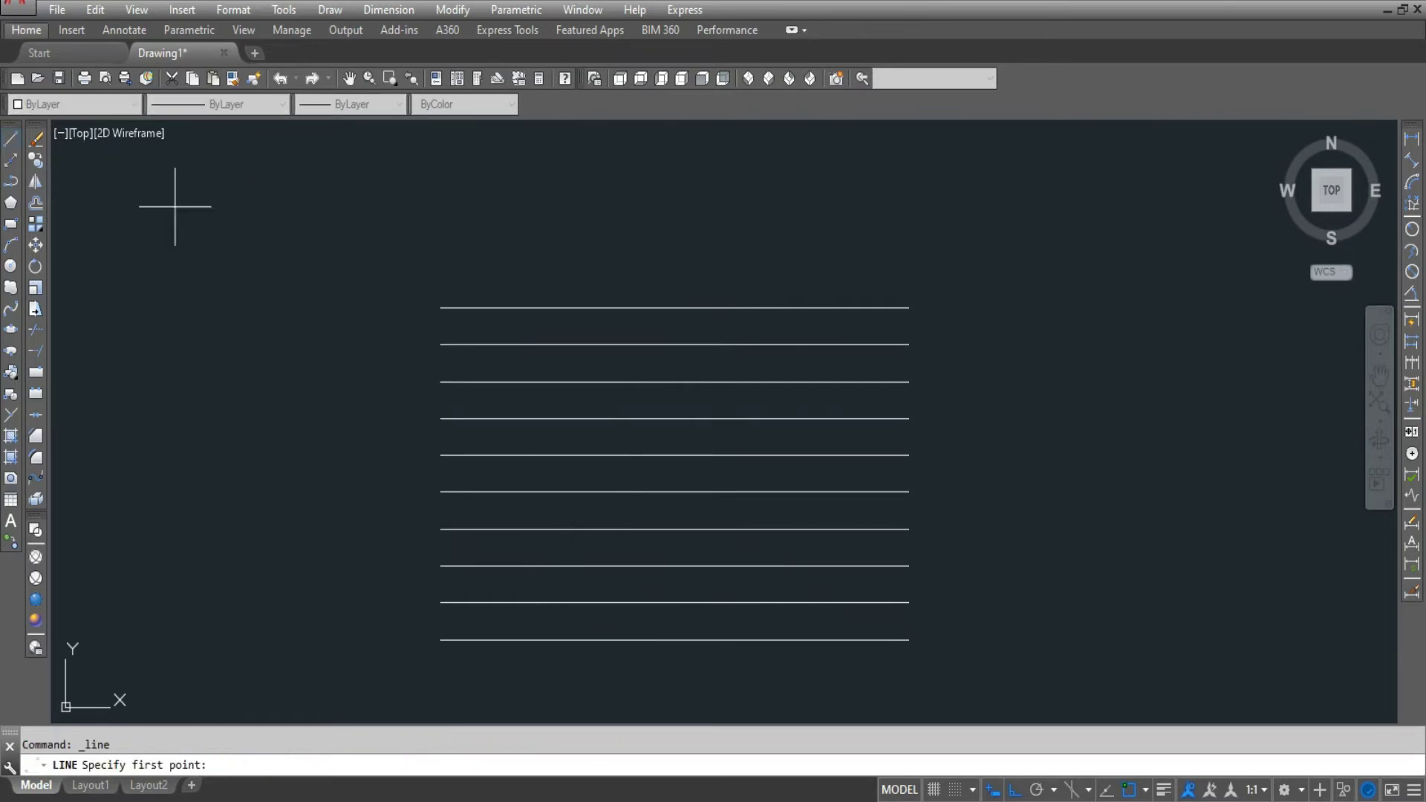
click(441, 308)
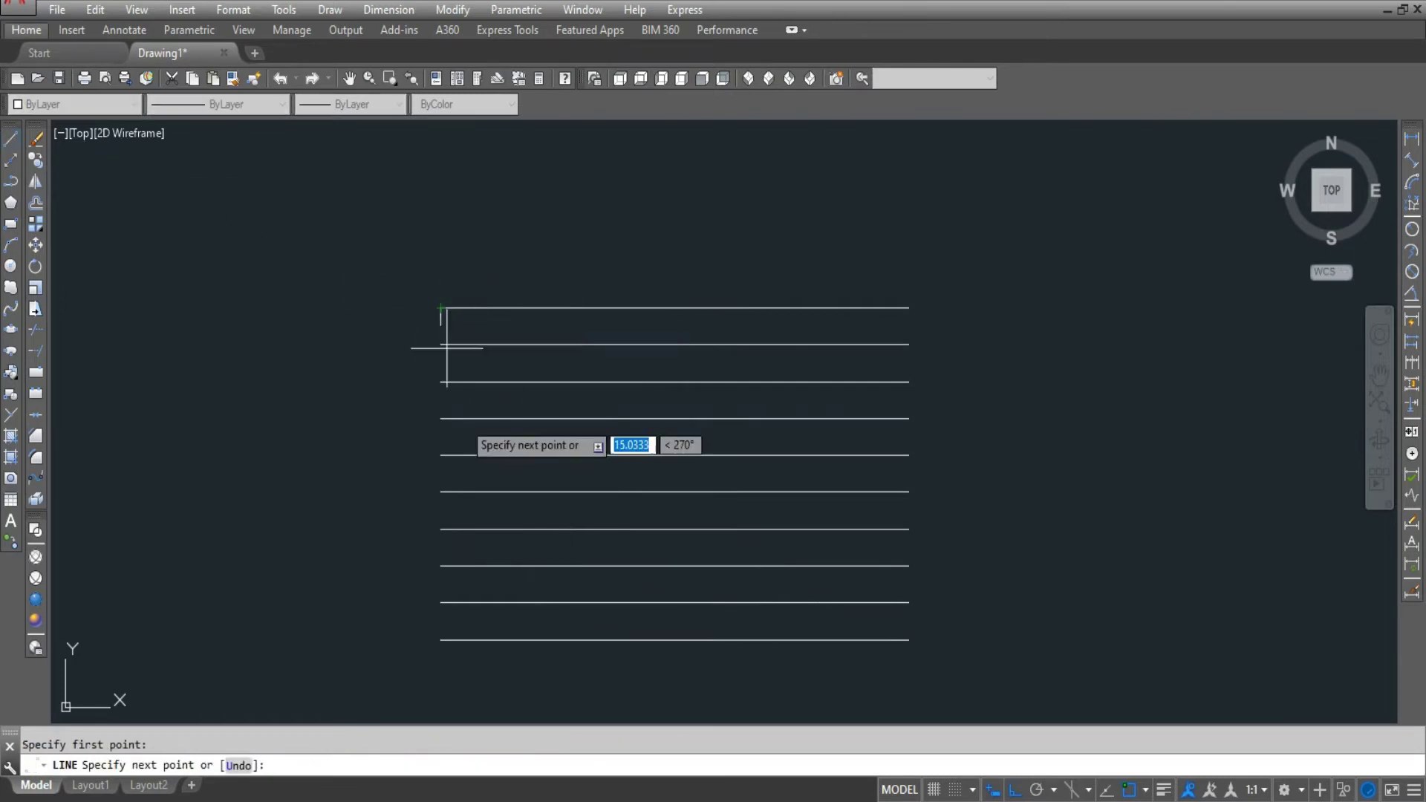
click(442, 641)
key(Return)
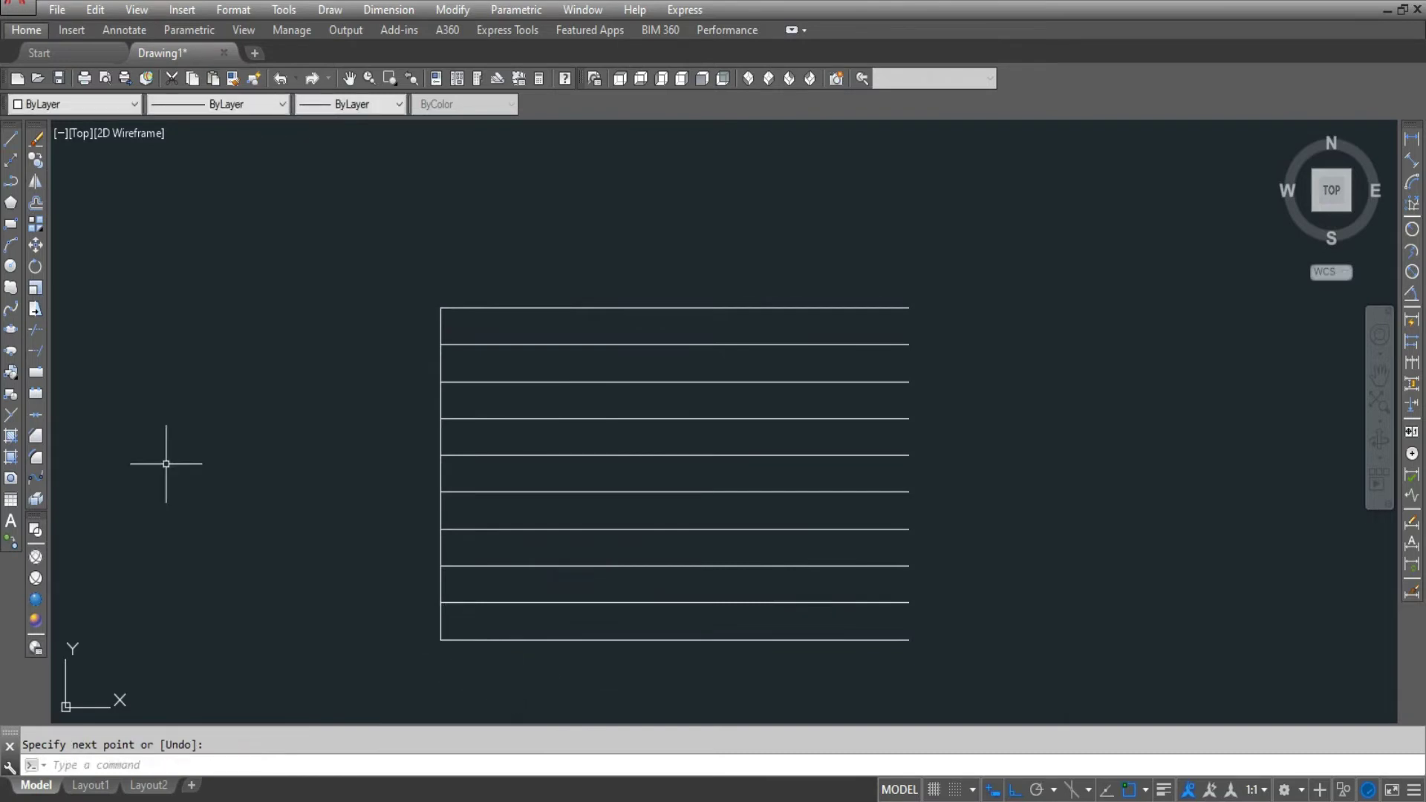
Array the vertical line into 10 columns spaced 20 units apart
click(35, 224)
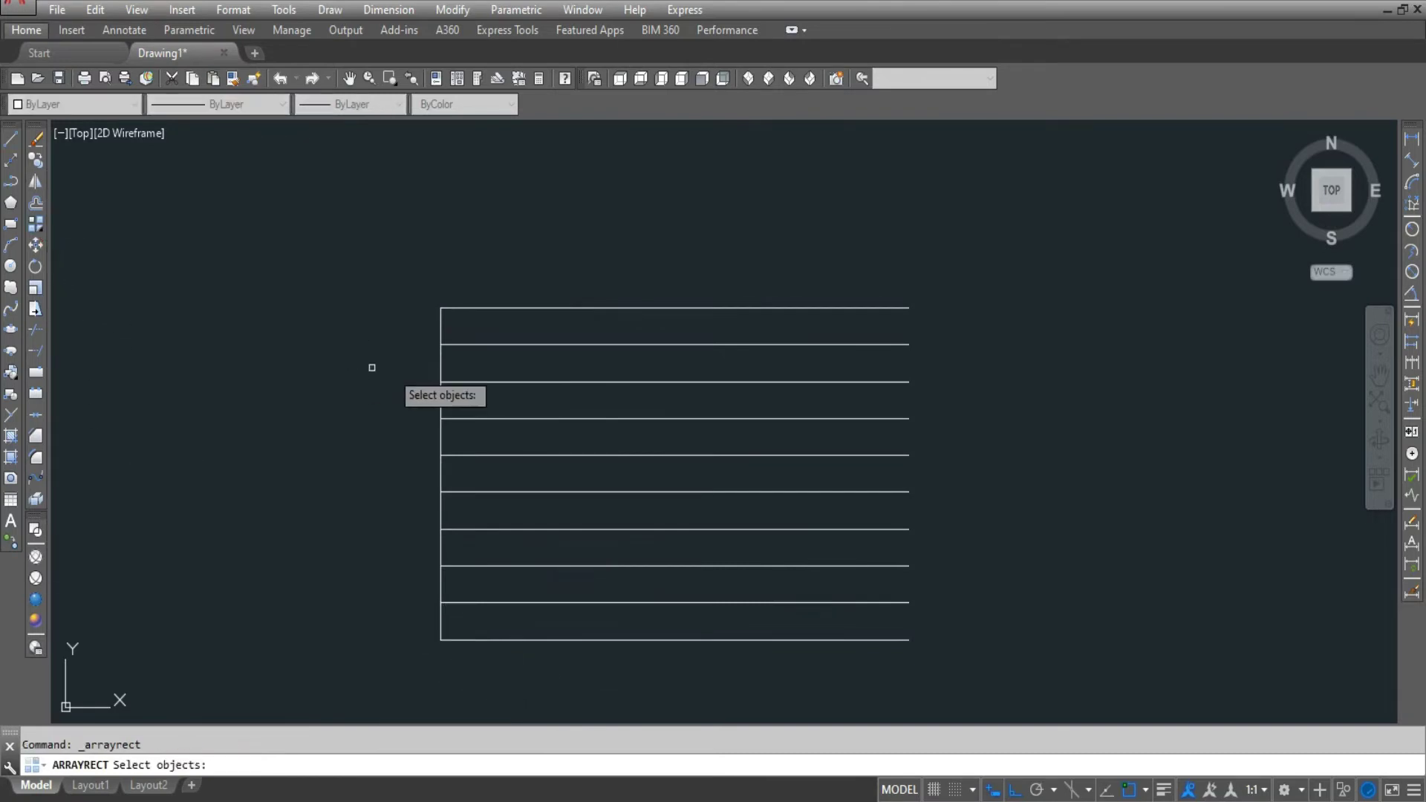
click(442, 332)
key(Return)
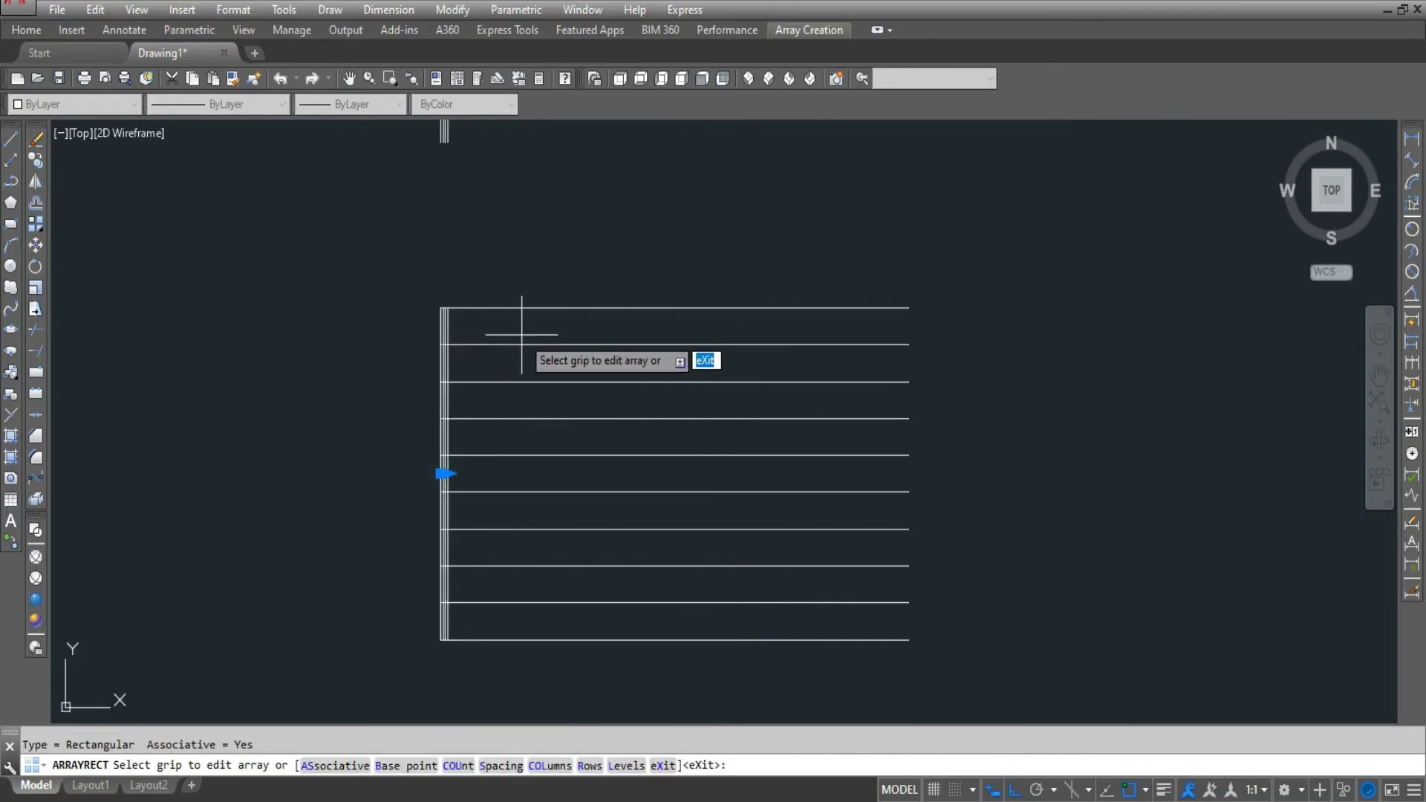
text(col)
key(Return)
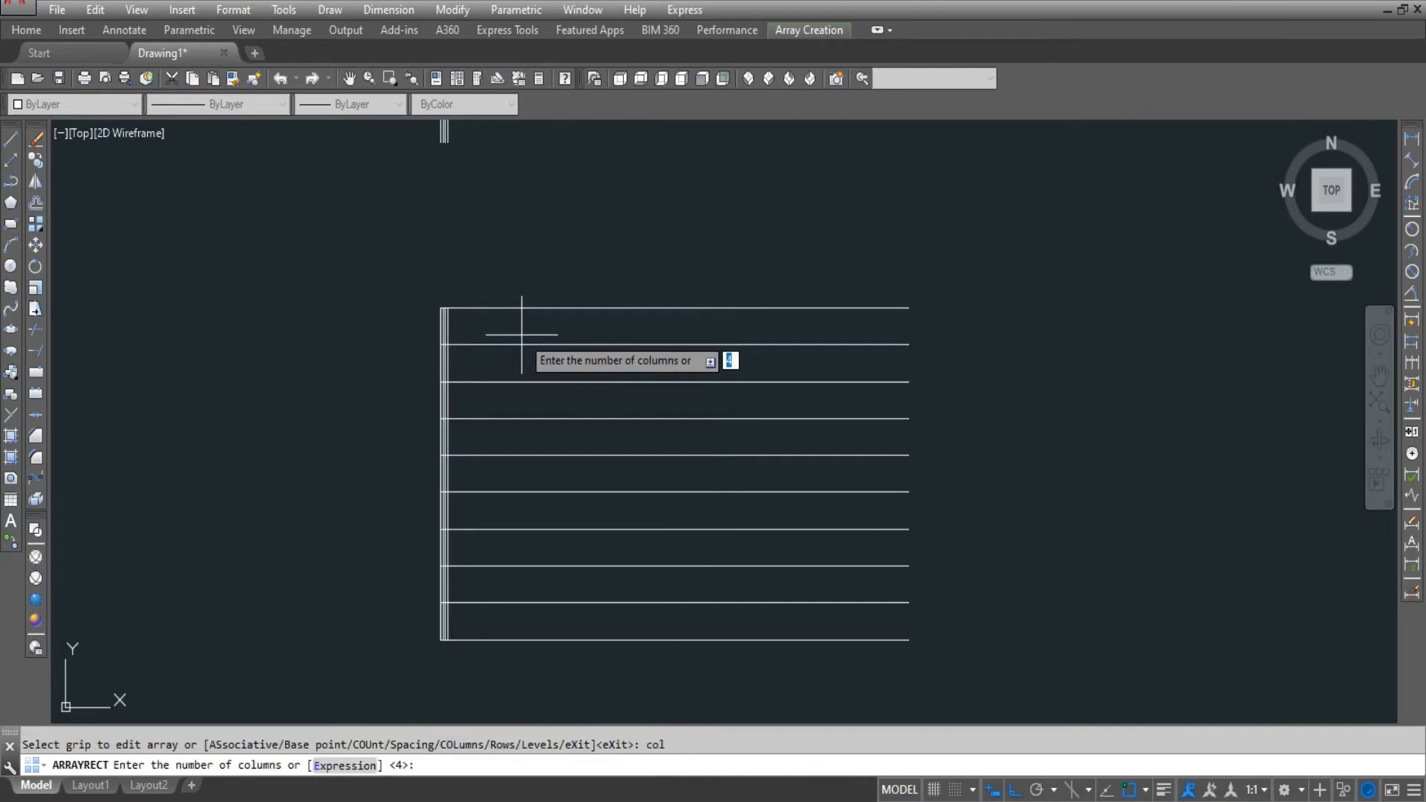
text(10)
key(Return)
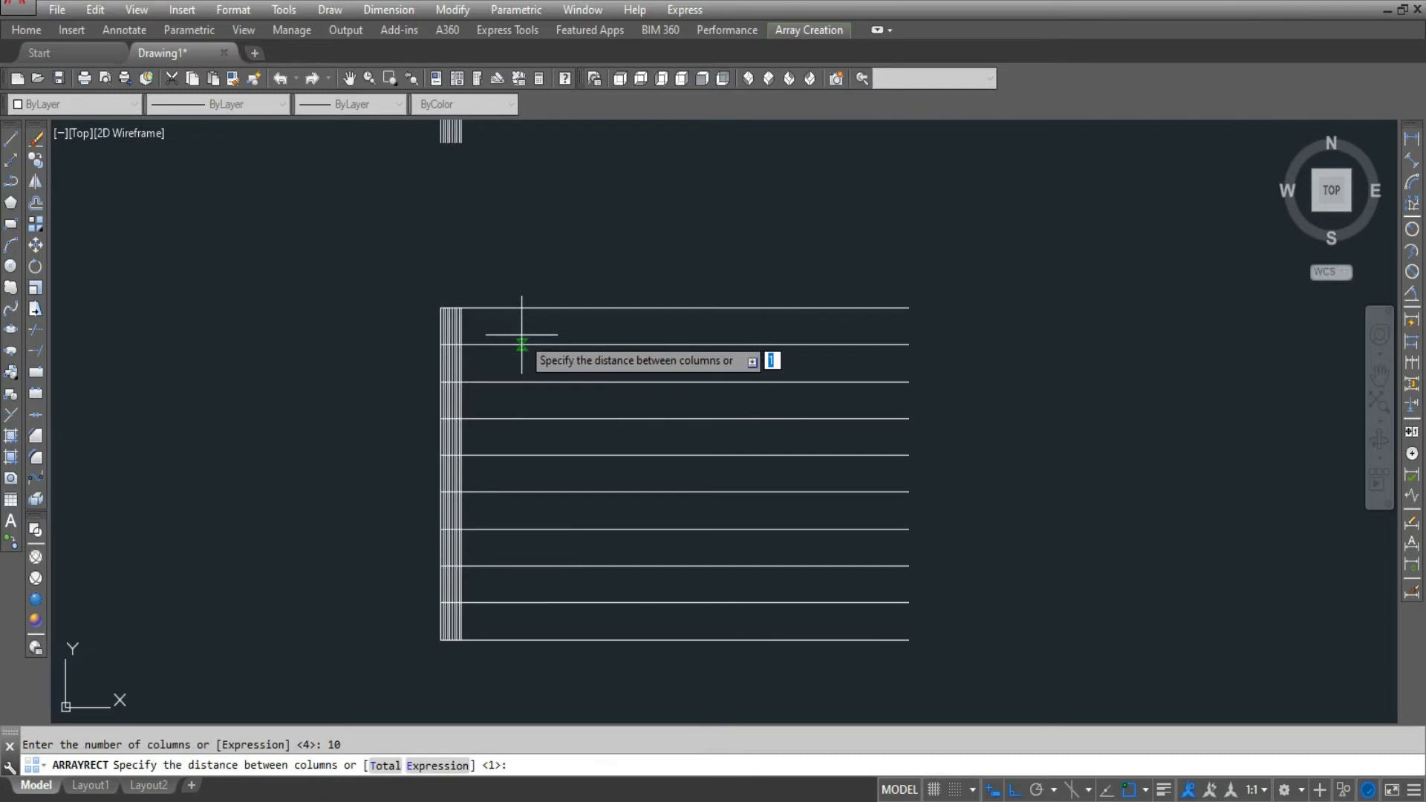
text(20)
key(Return)
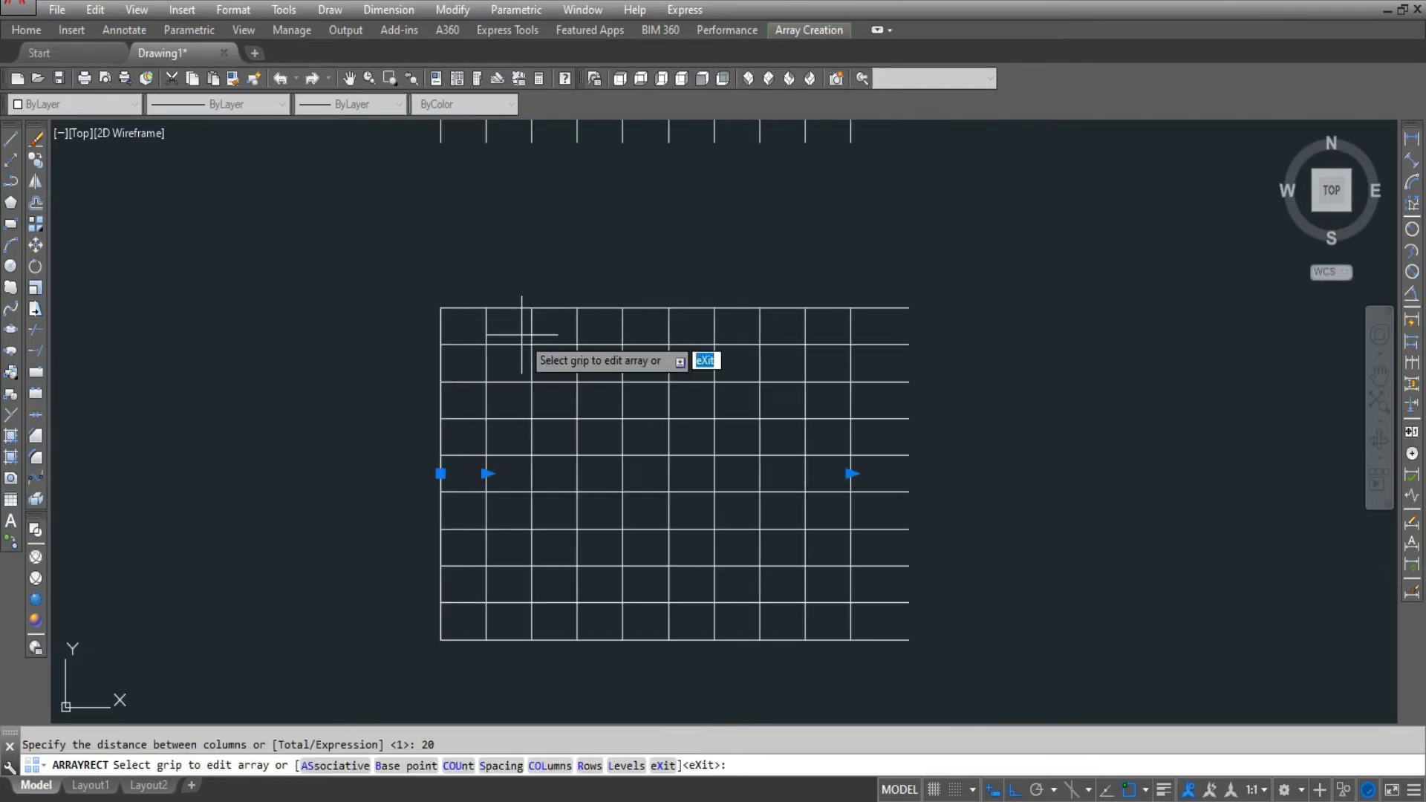
Limit the vertical line array to a single row and end the array command
text(r)
key(Return)
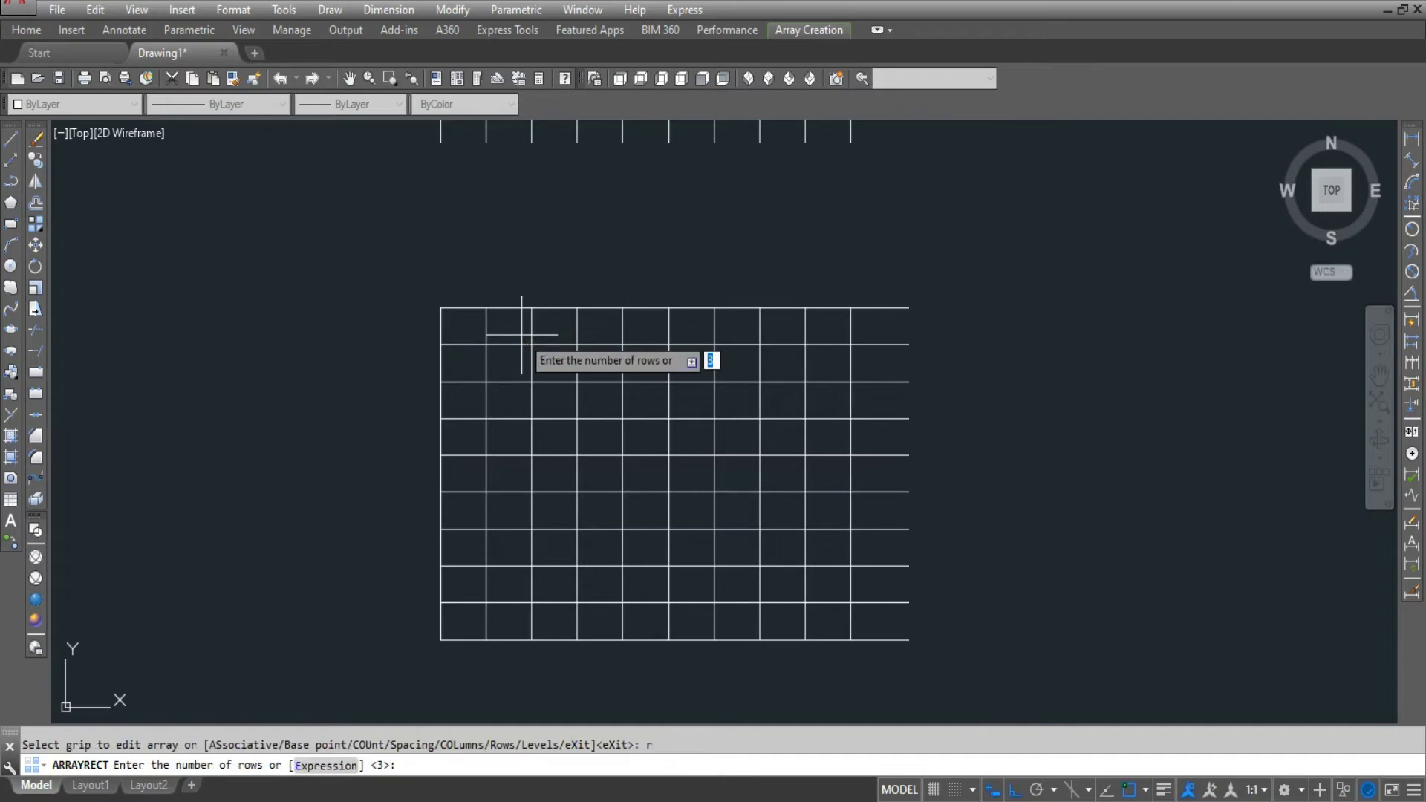
text(1)
key(Return)
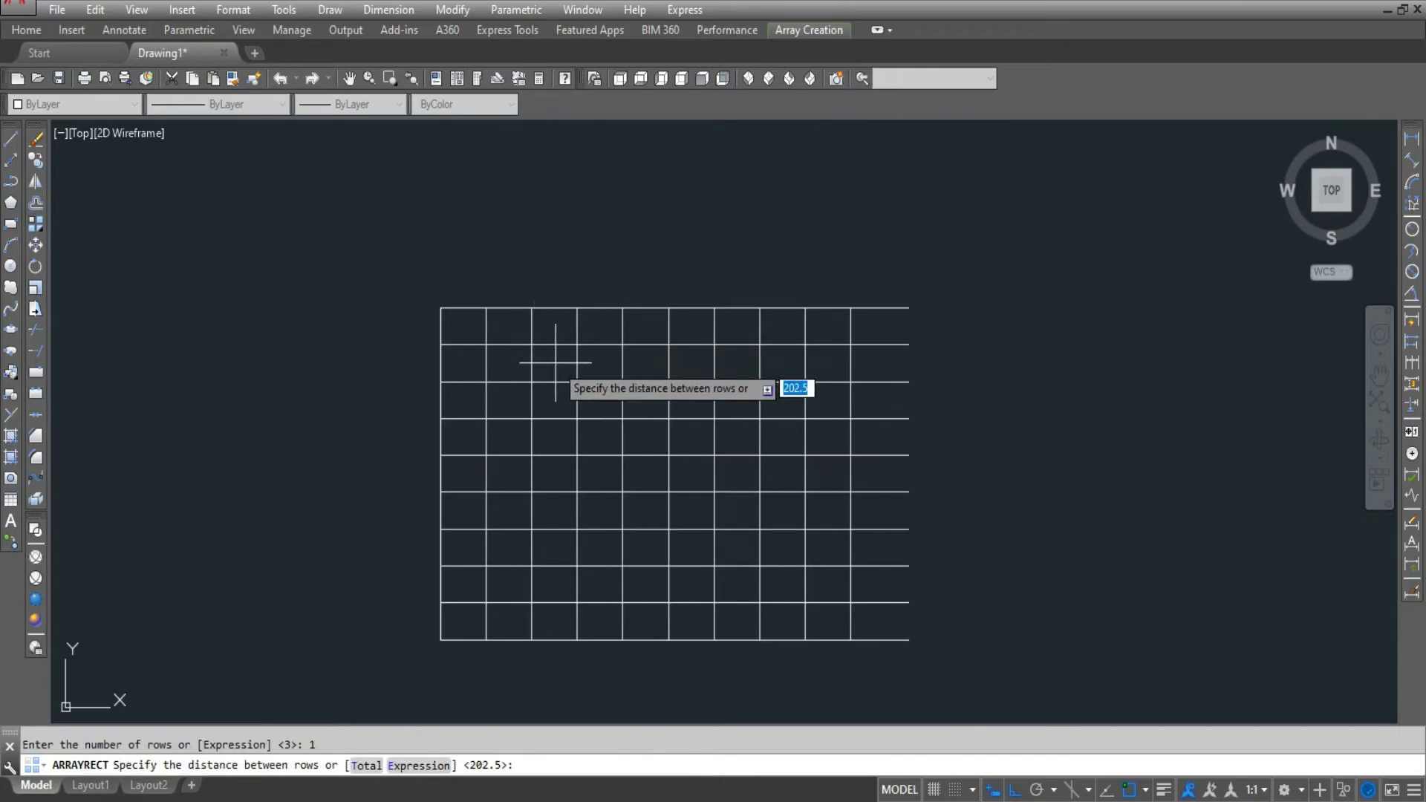
key(Return)
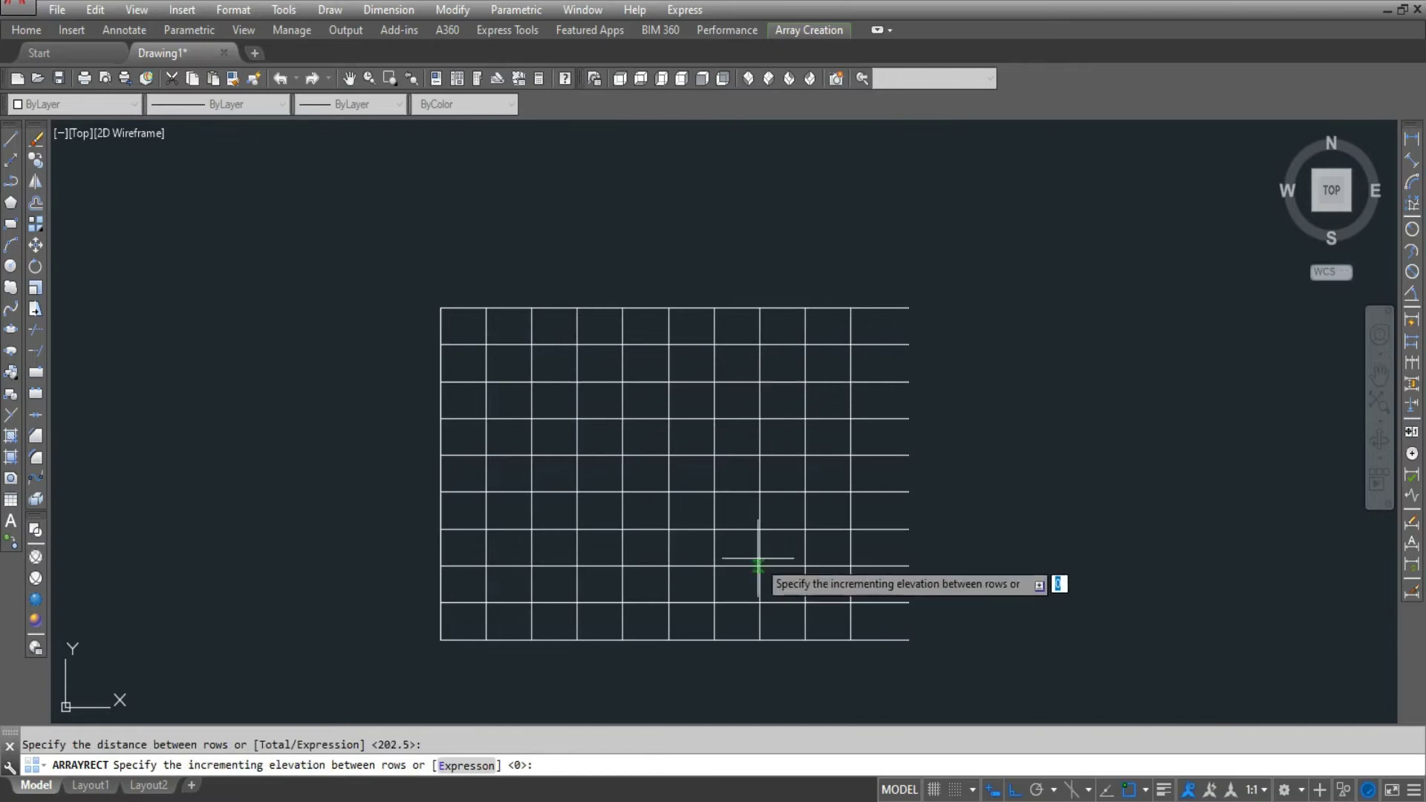
key(Escape)
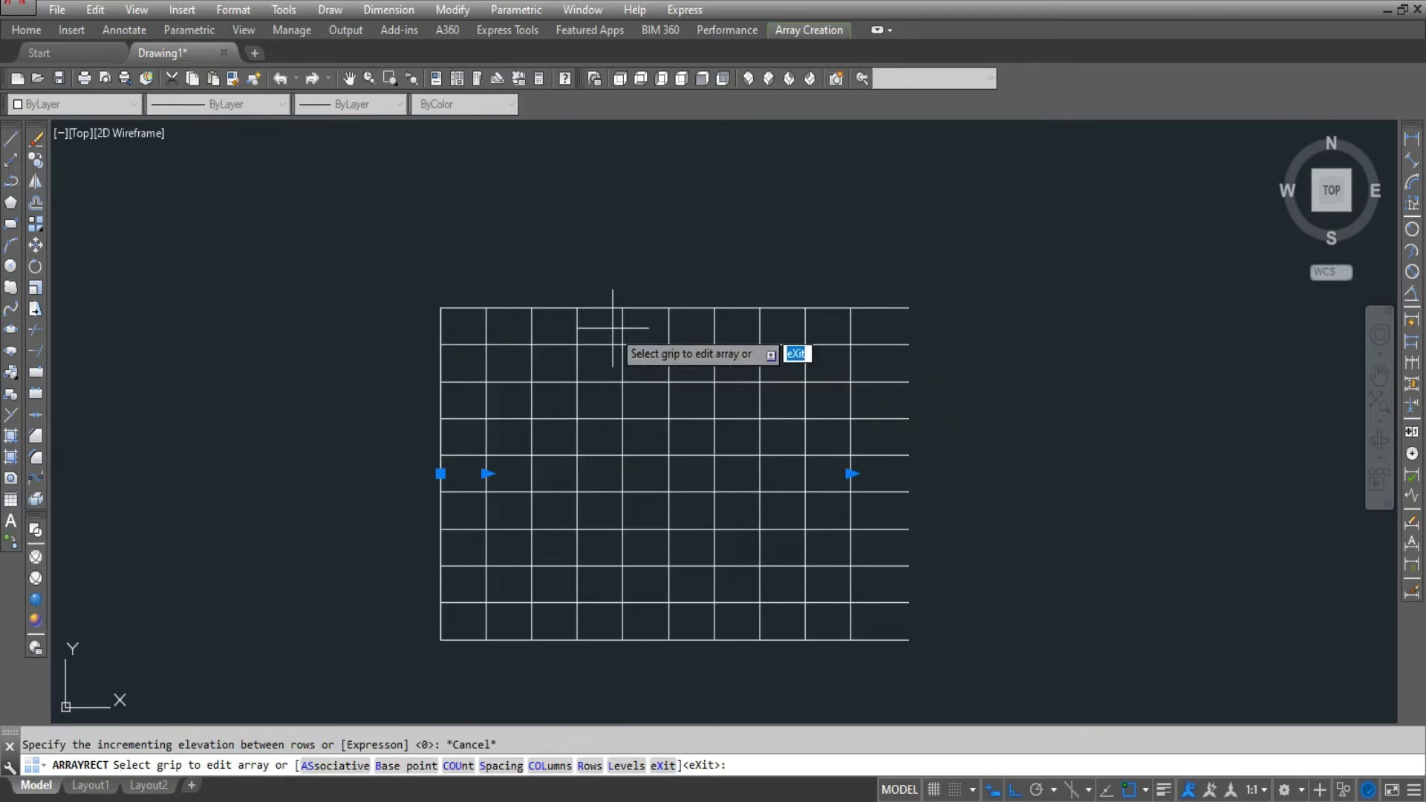
key(Escape)
Window-select and delete the entire line grid
click(399, 289)
click(953, 677)
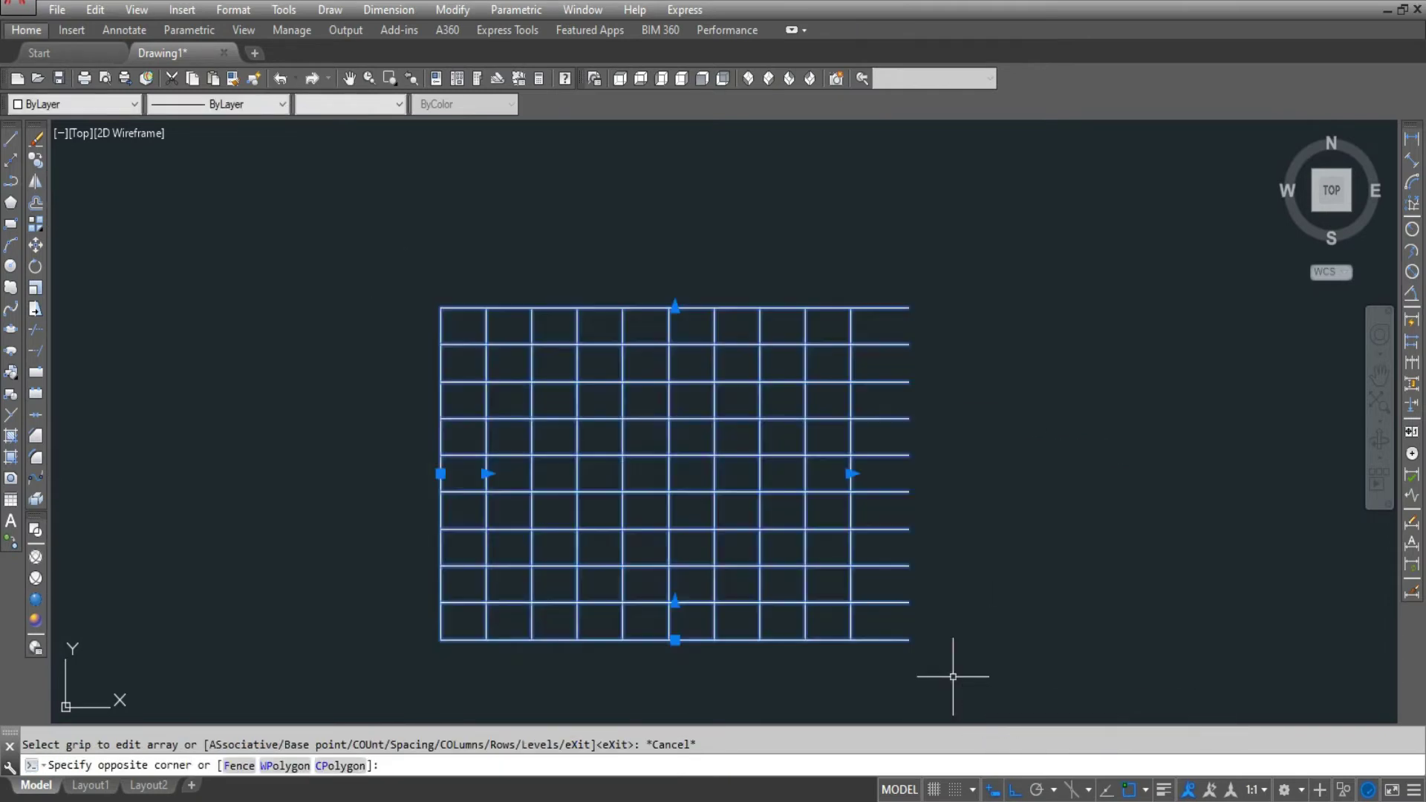
key(Delete)
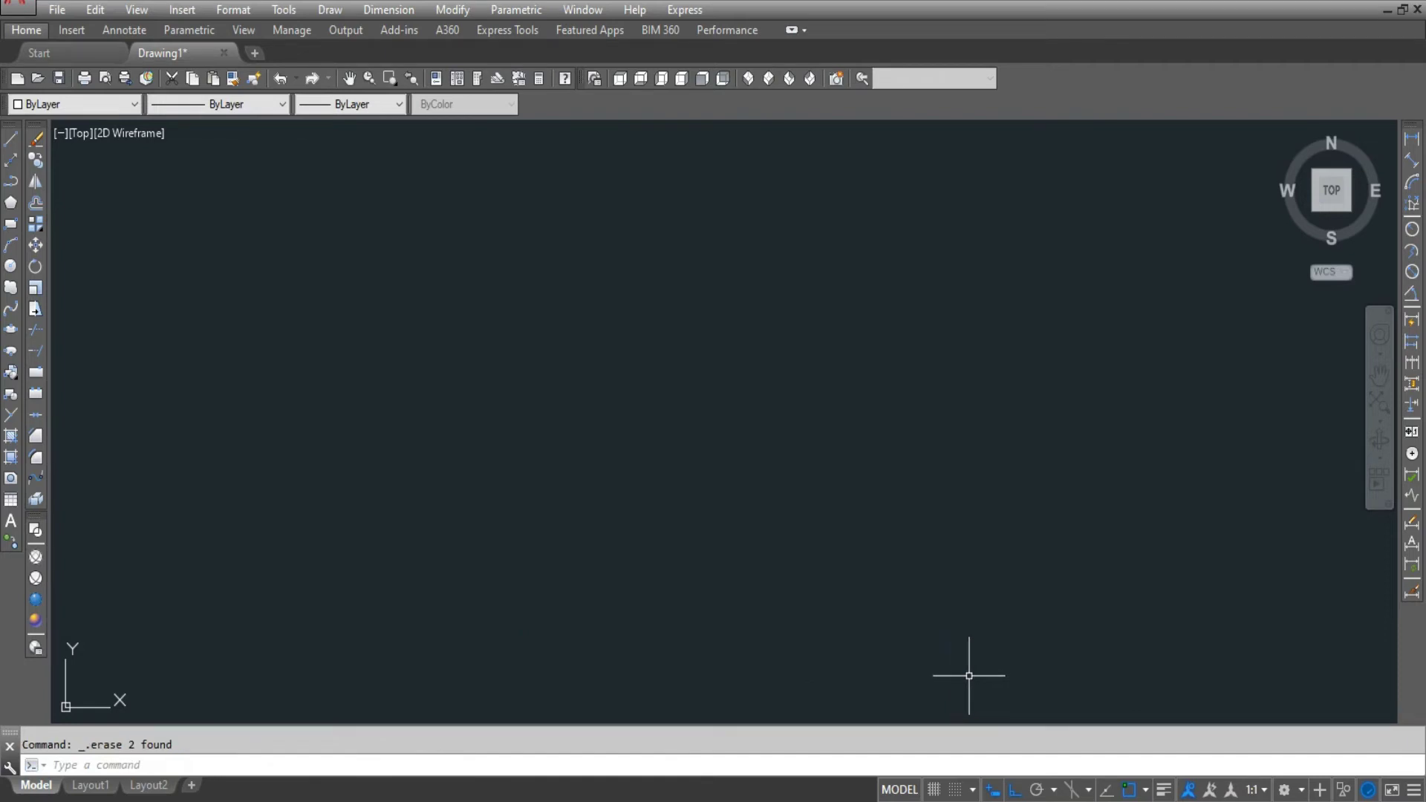
Draw a large circle centred near the middle of the canvas
click(12, 265)
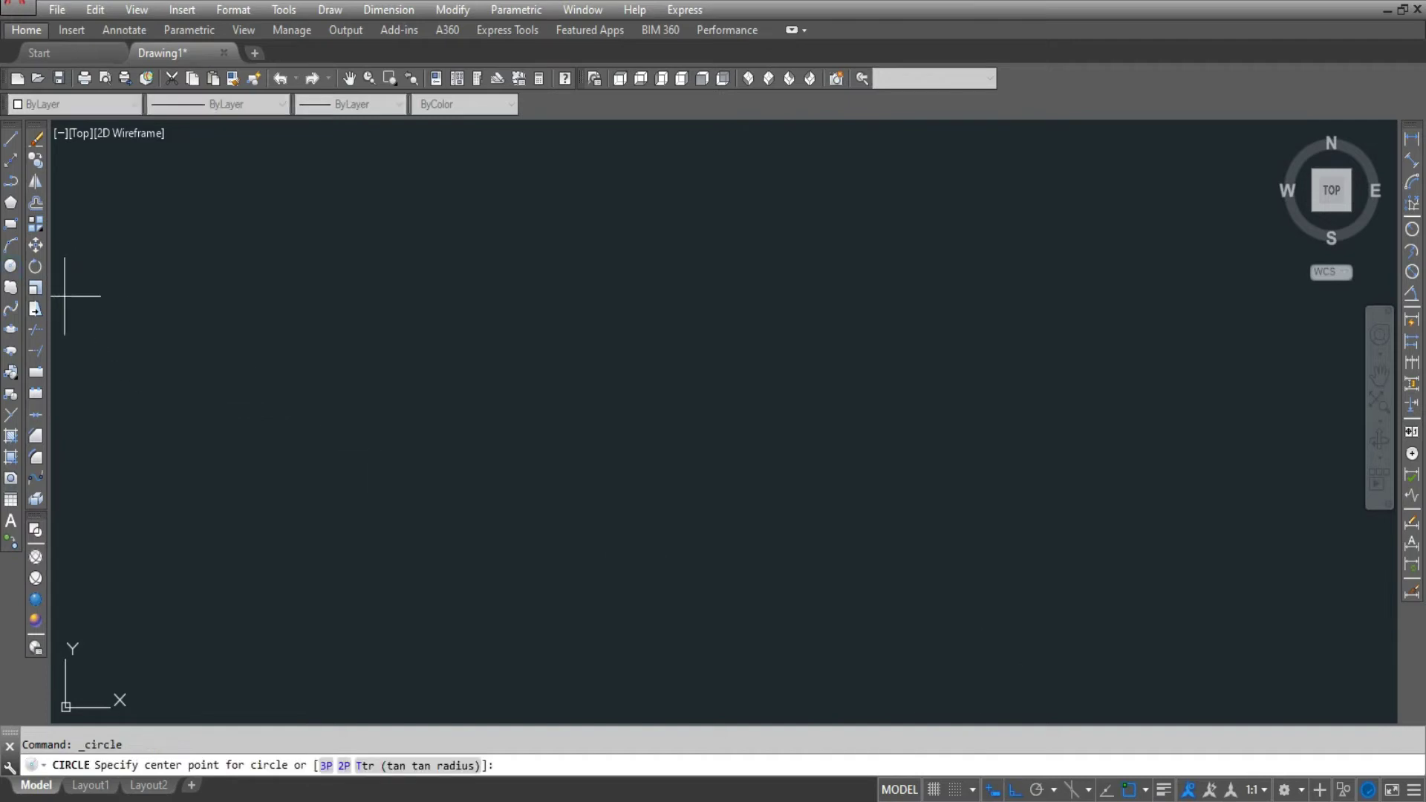
click(651, 434)
click(652, 664)
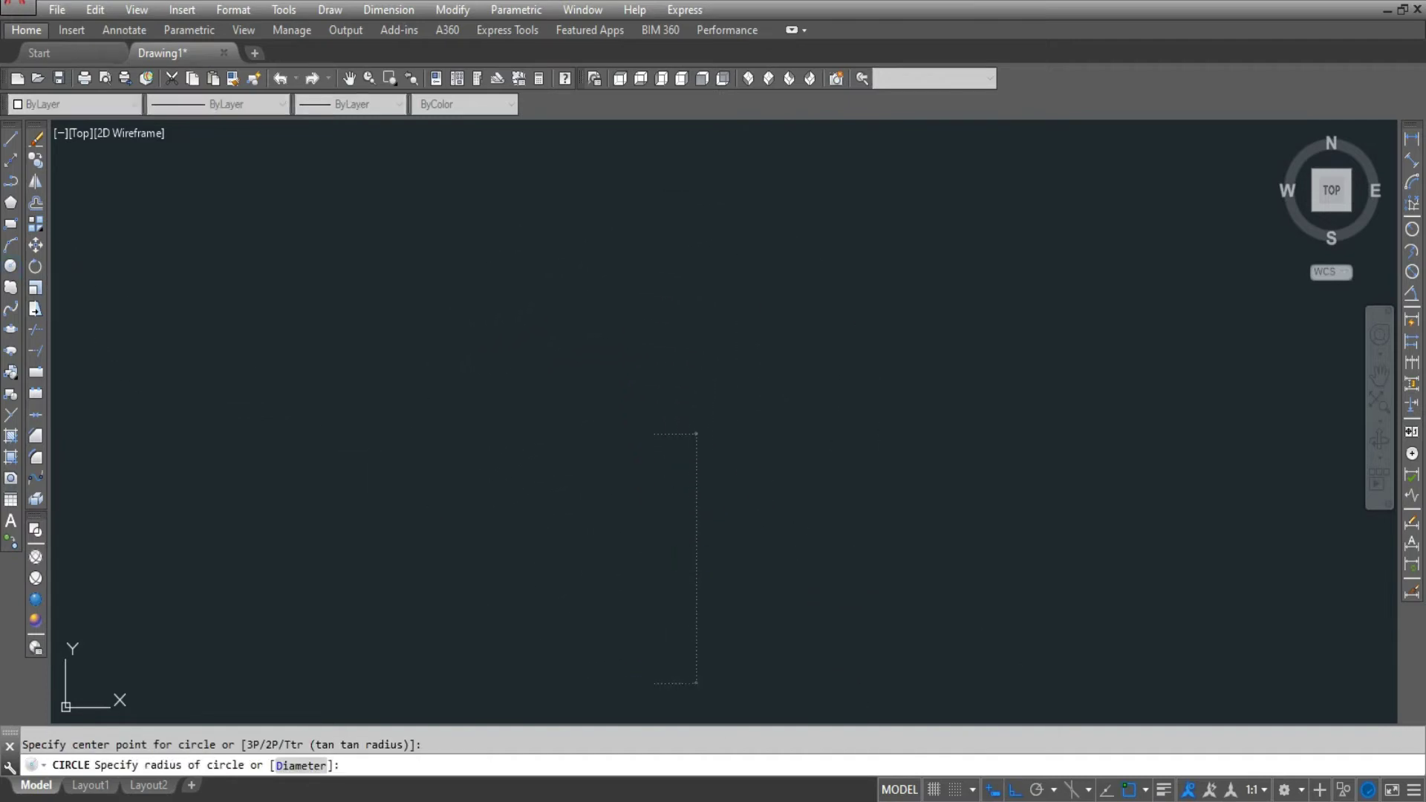
Draw a small circle centred on the large circle's leftmost quadrant point
click(11, 266)
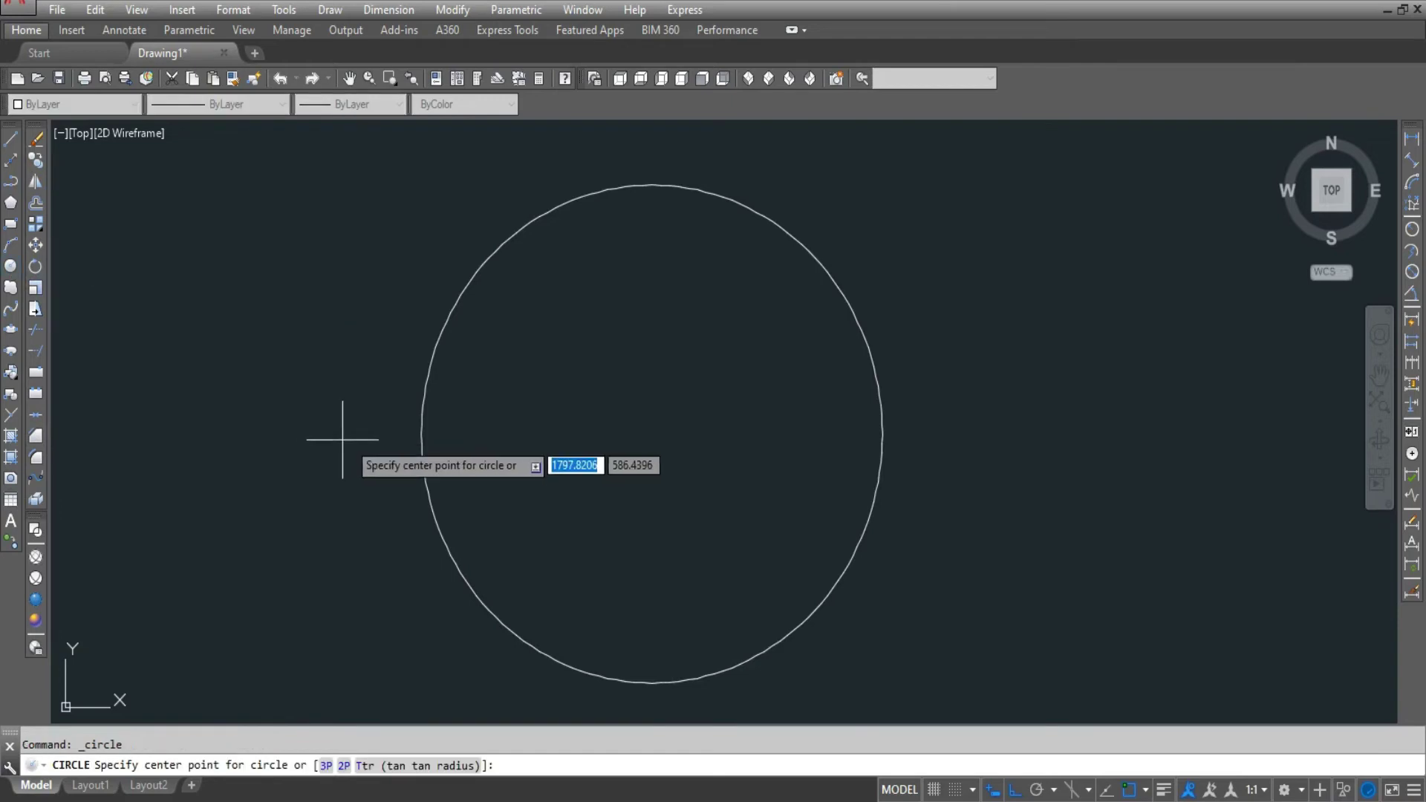
click(421, 434)
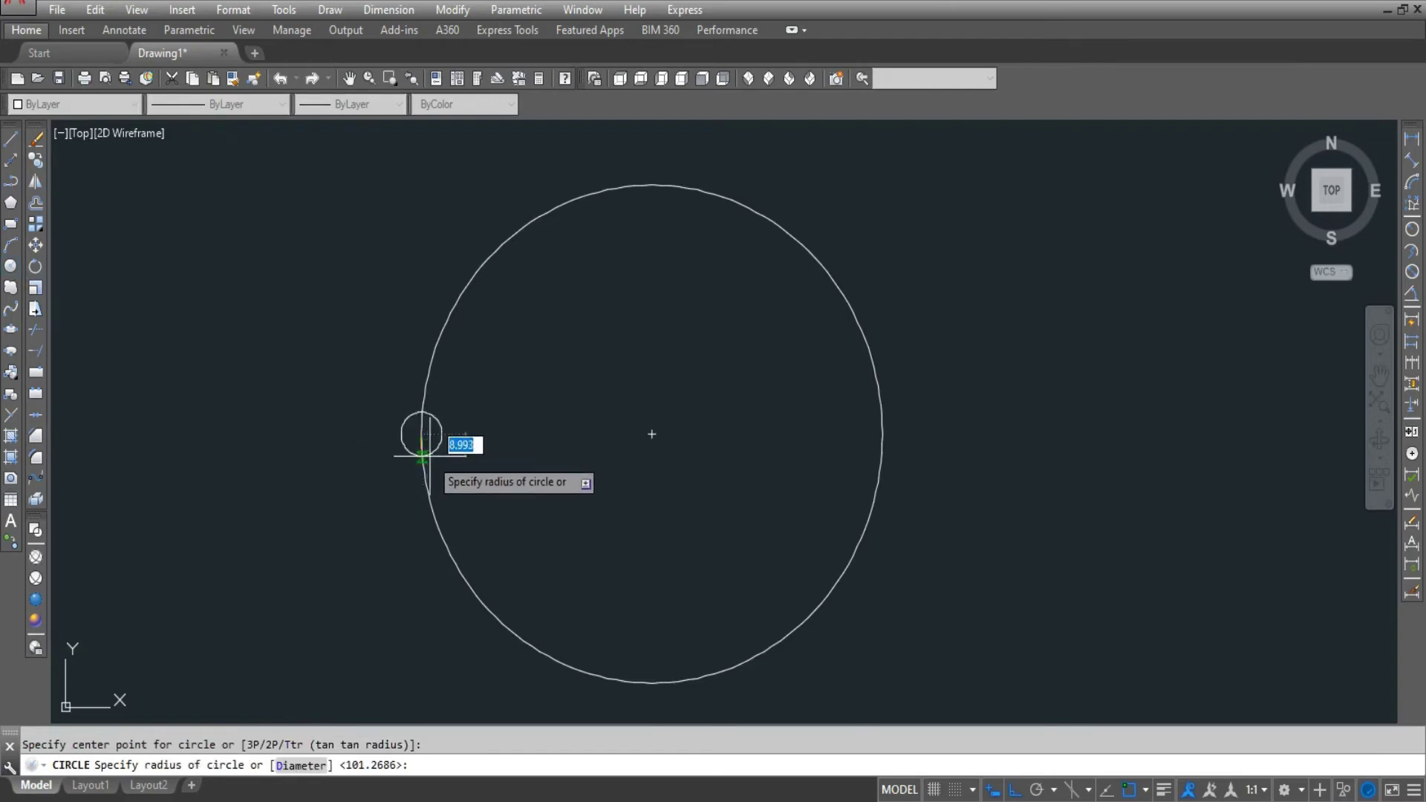
click(425, 473)
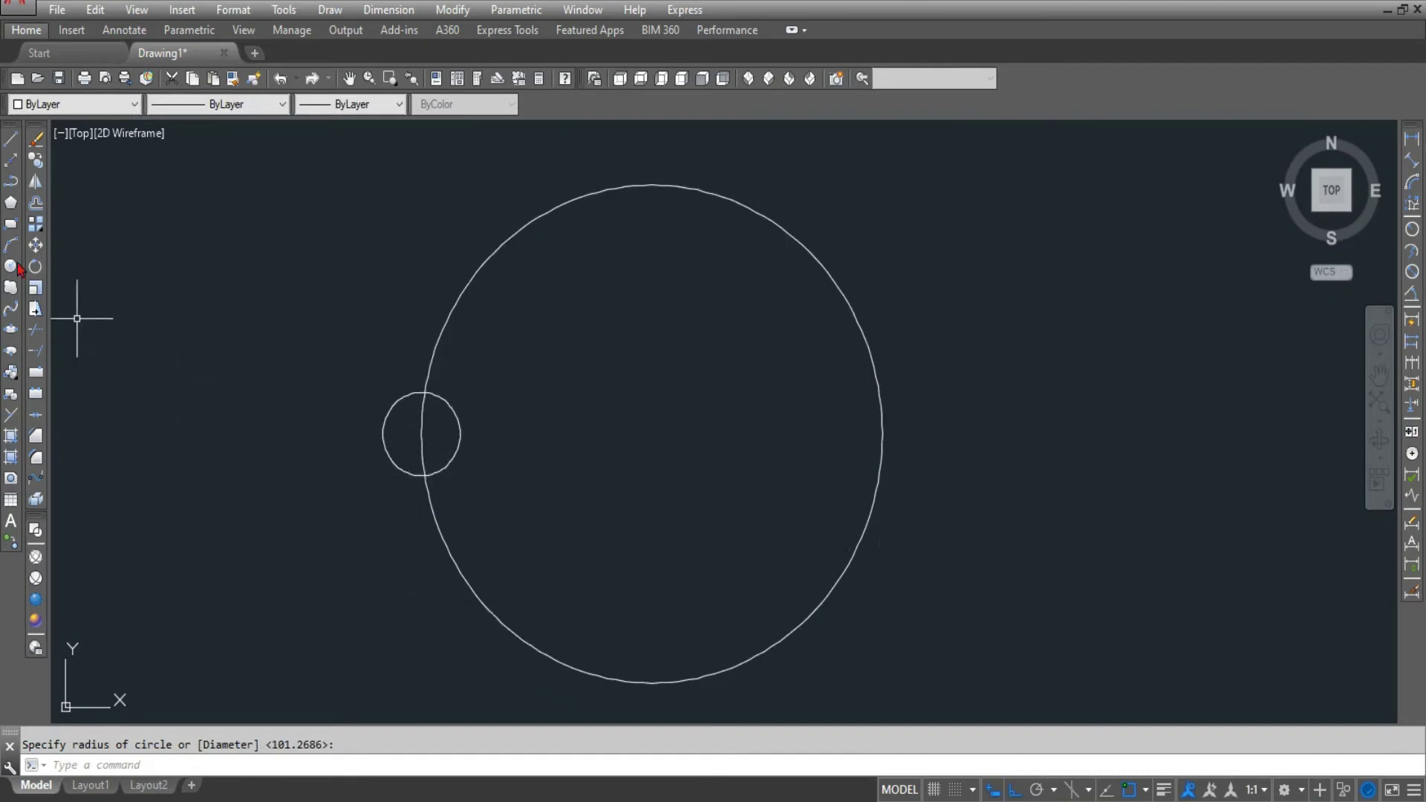
click(34, 227)
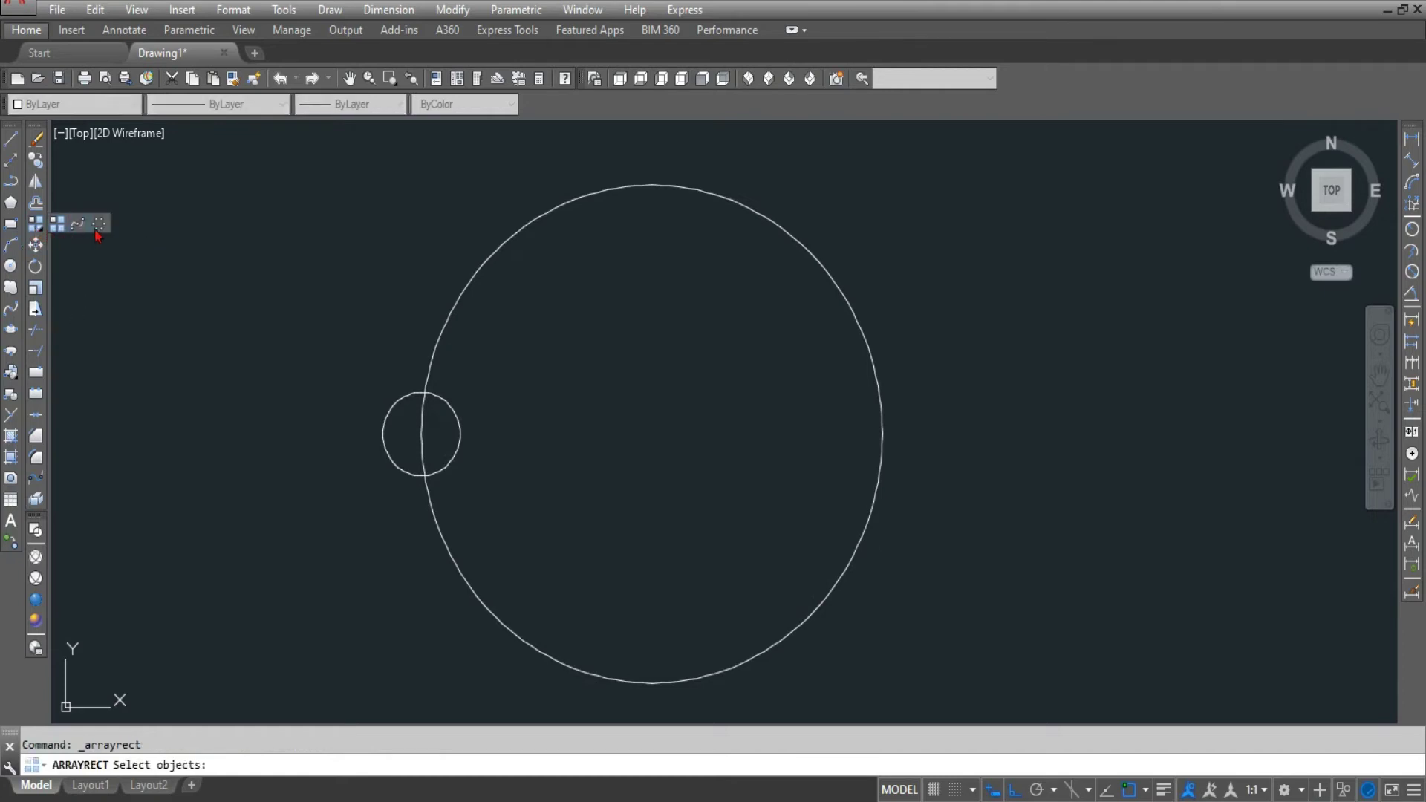
Polar-array the small circle about the large circle's centre into 10 evenly spaced copies
click(97, 227)
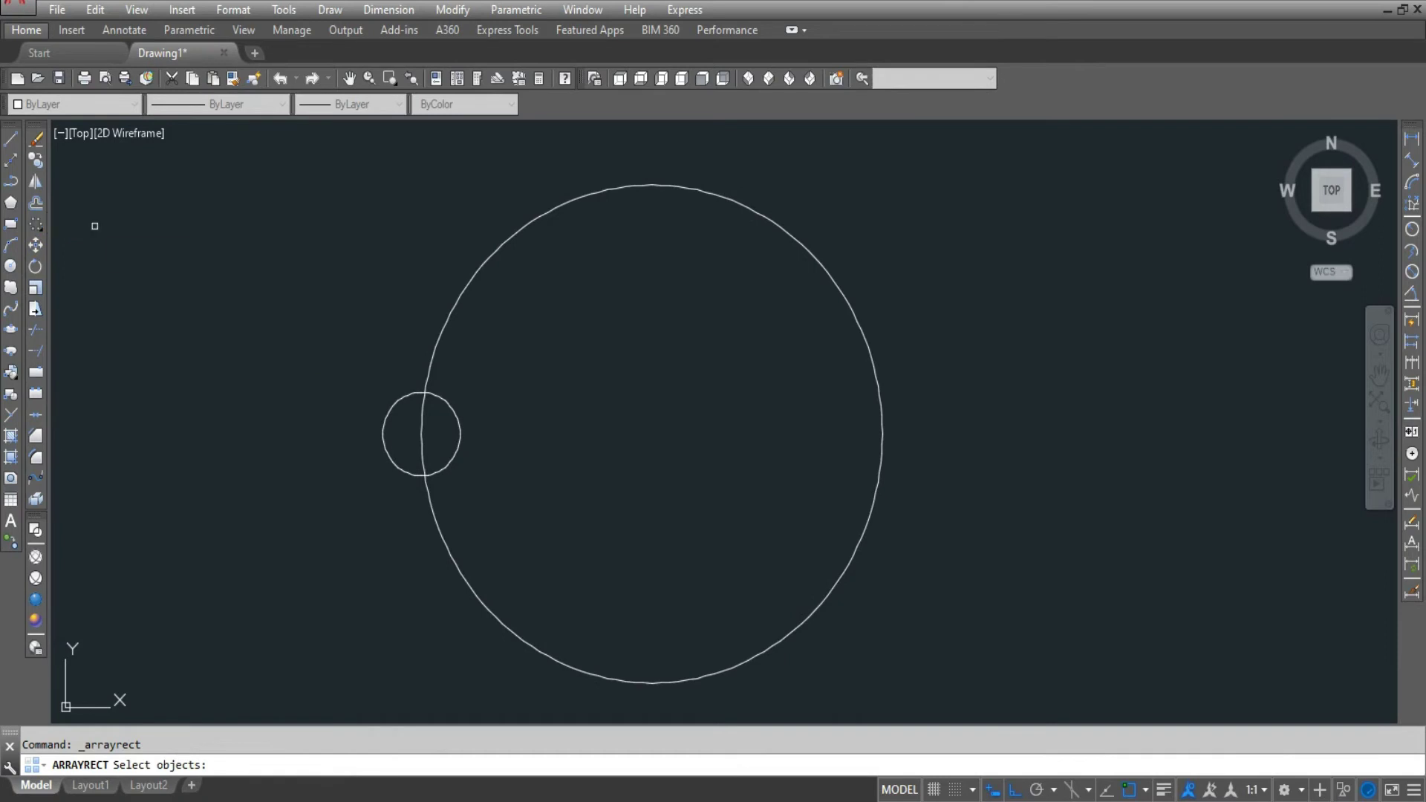
click(397, 465)
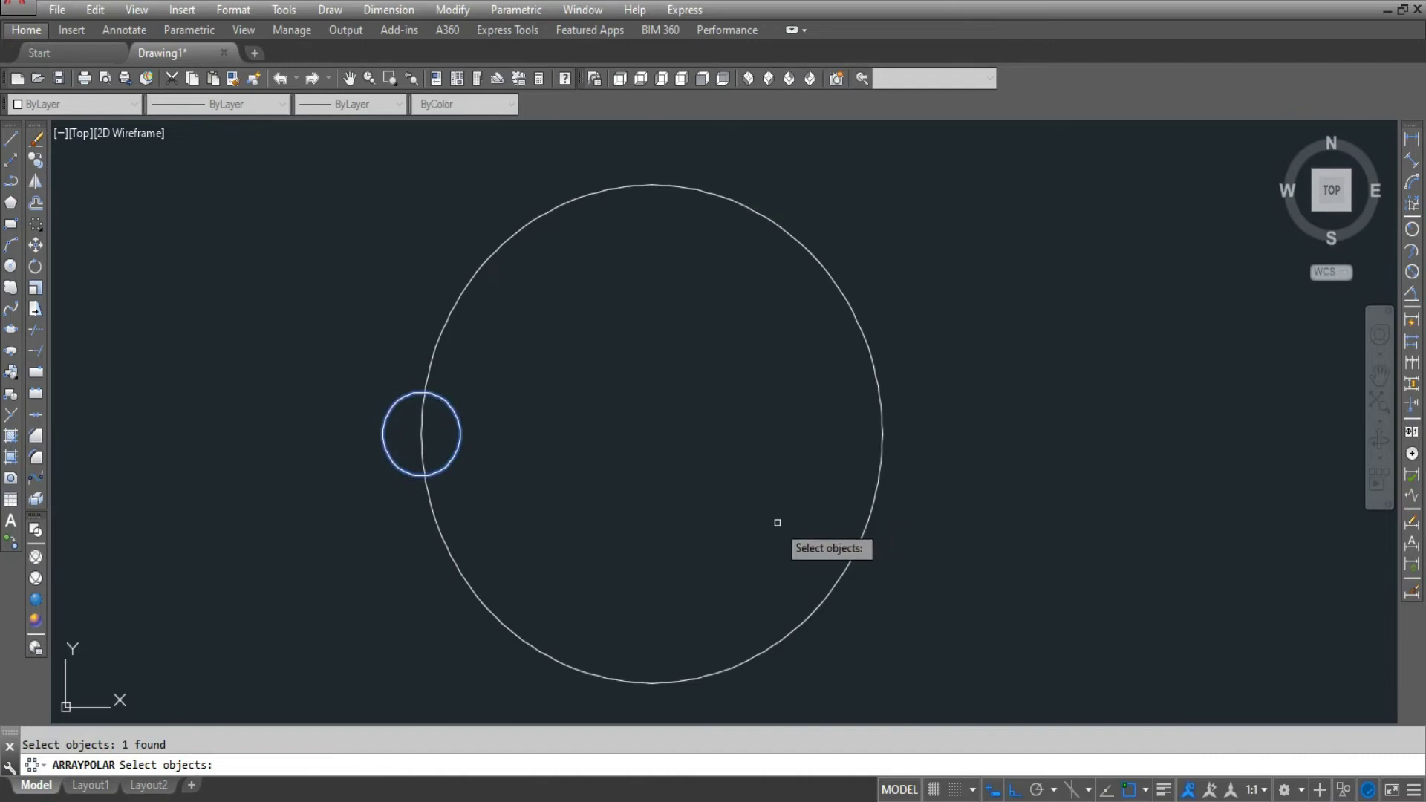
key(Return)
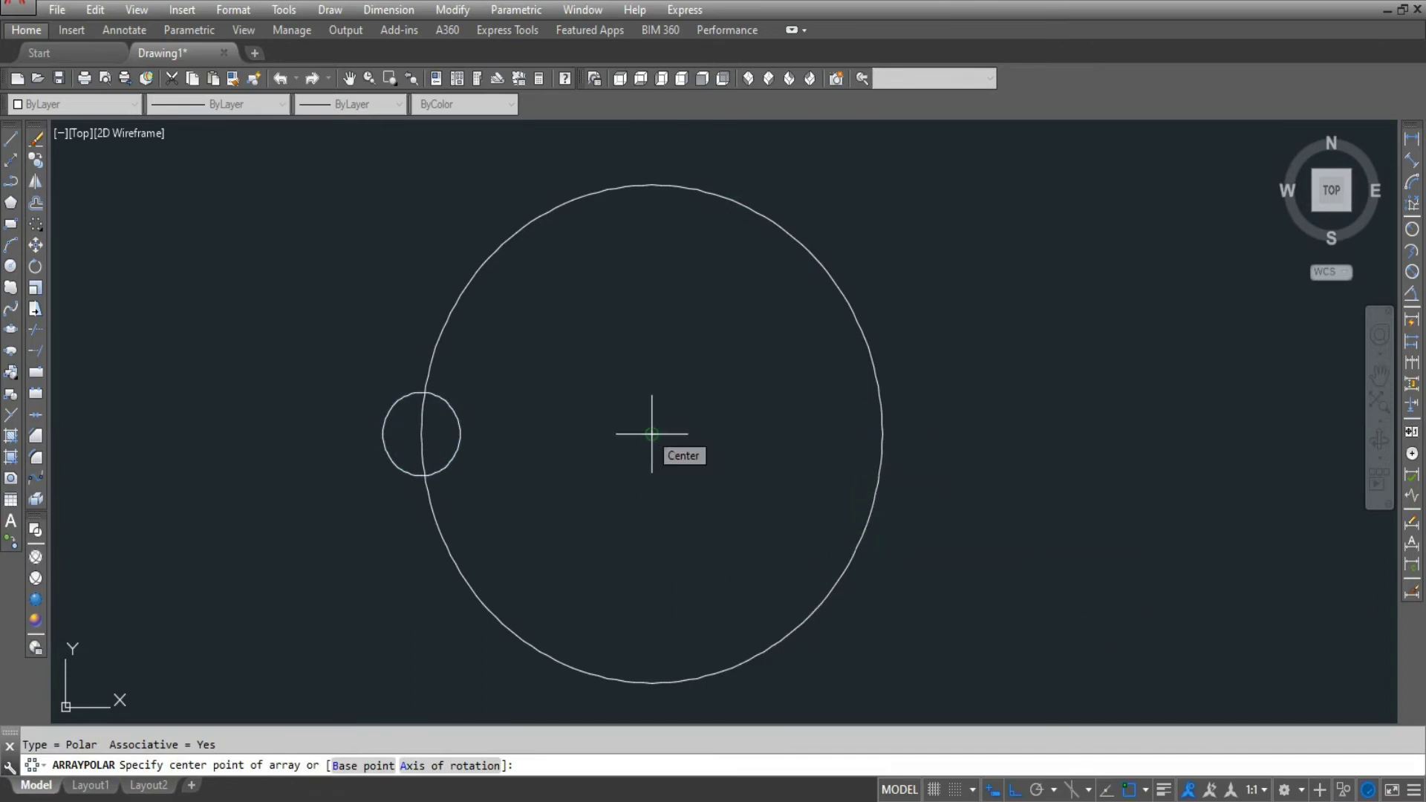
click(651, 434)
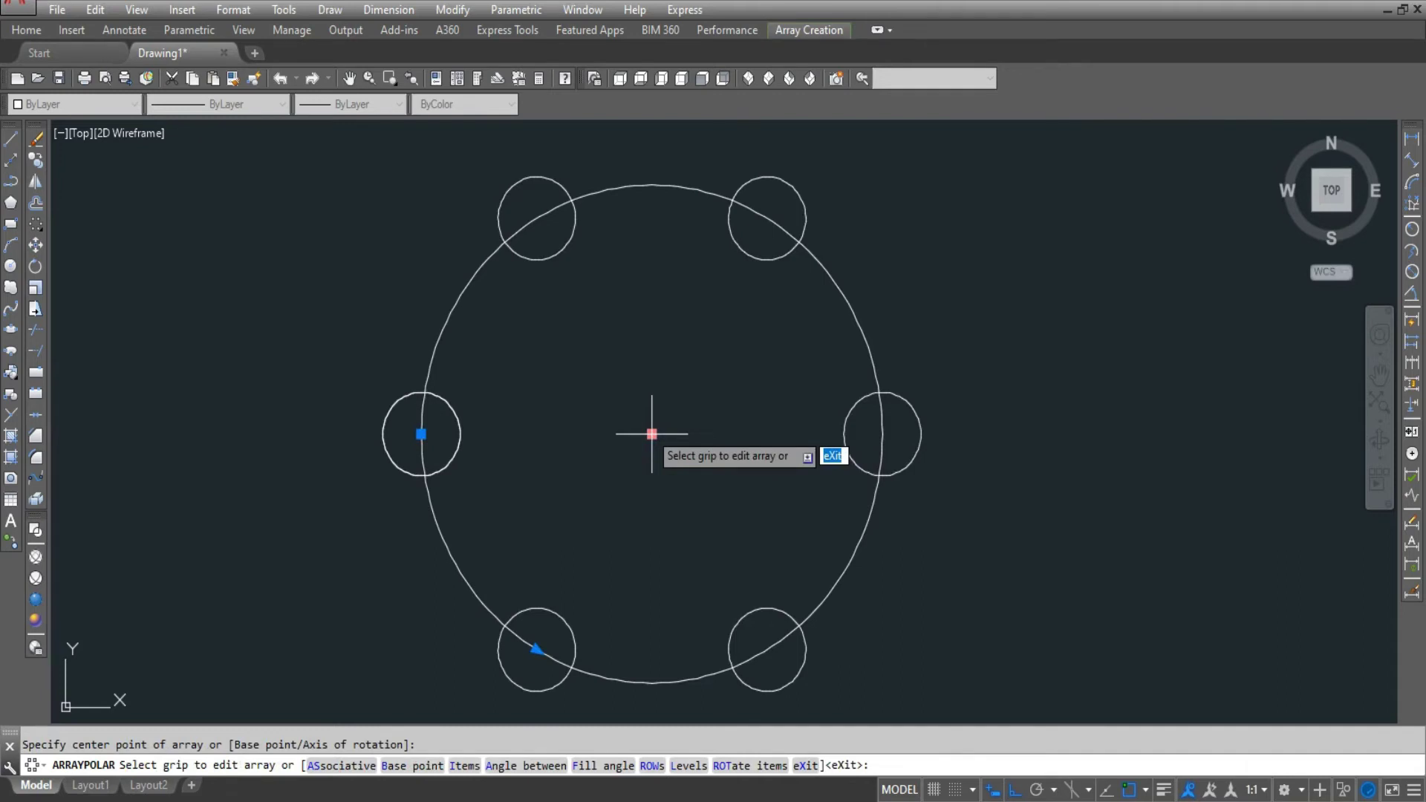
text(t)
key(Return)
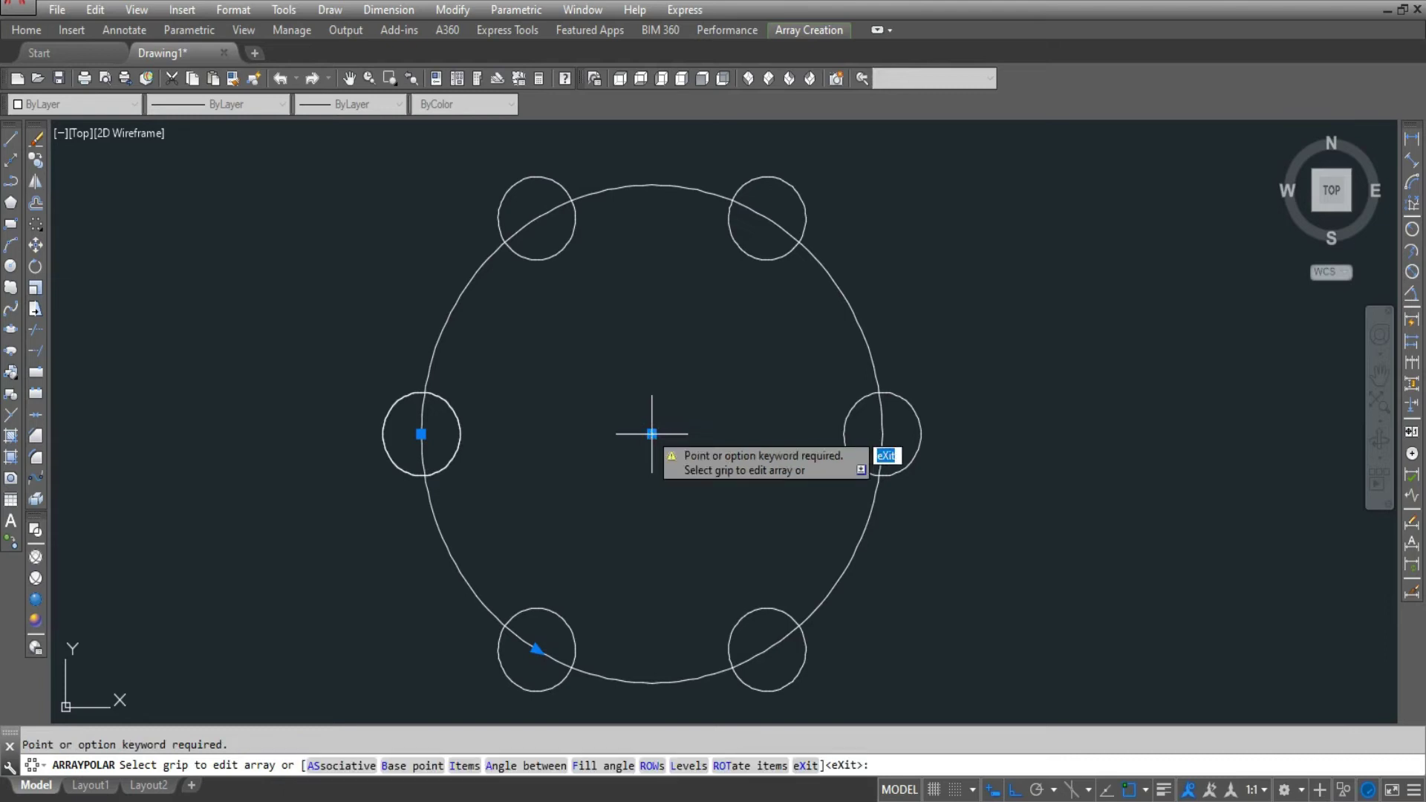
text(i)
key(Return)
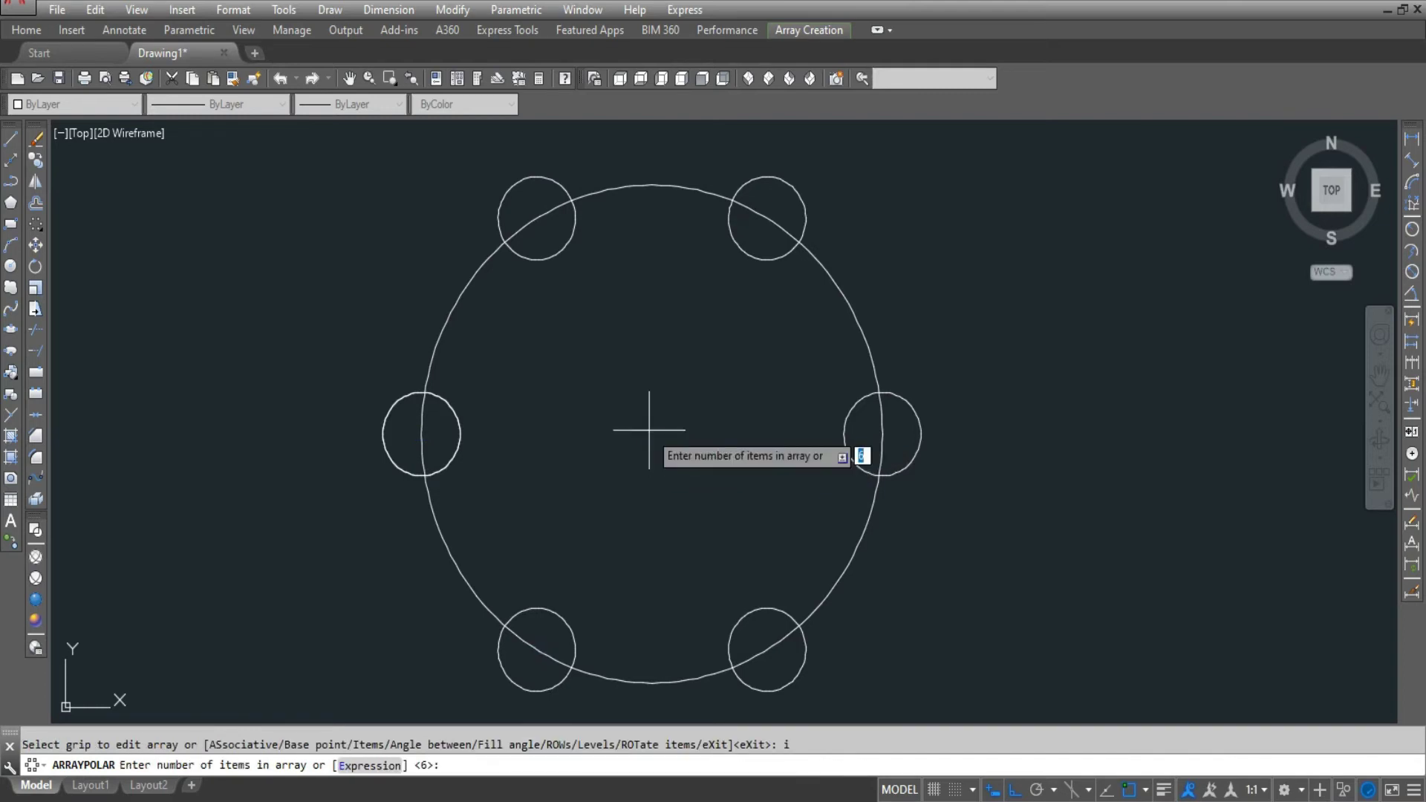
text(10)
key(Return)
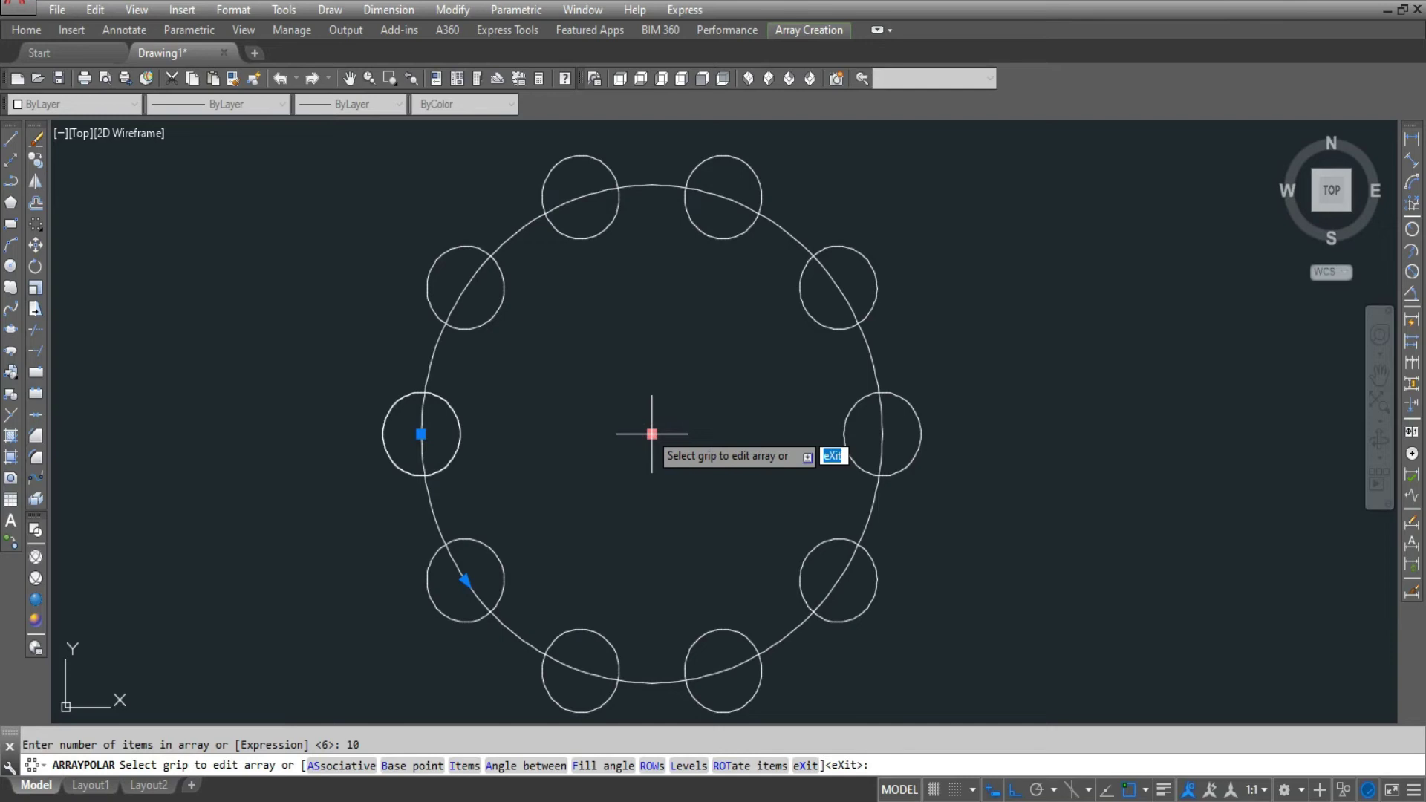
key(Return)
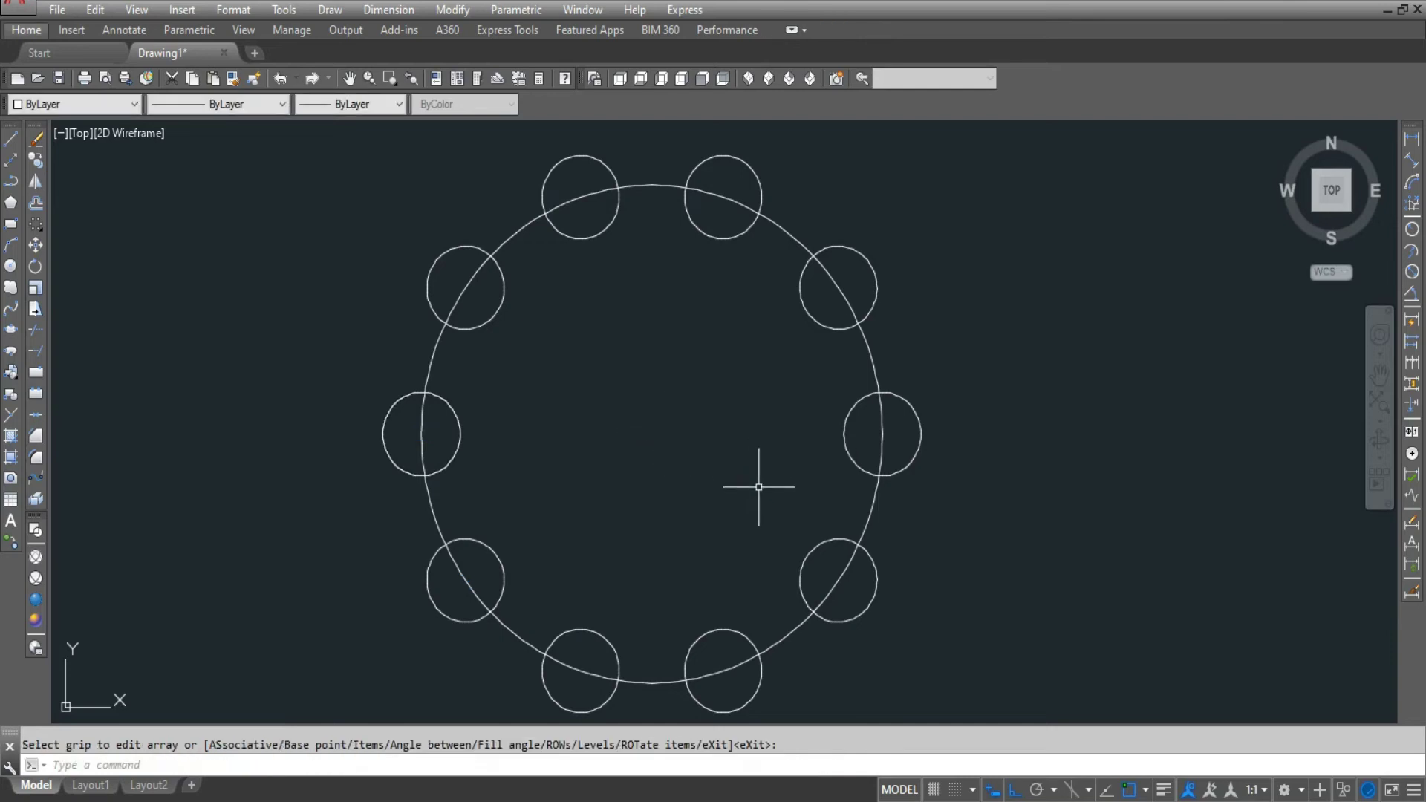
Draw a line from the left small circle's centre to the large circle's centre
click(10, 138)
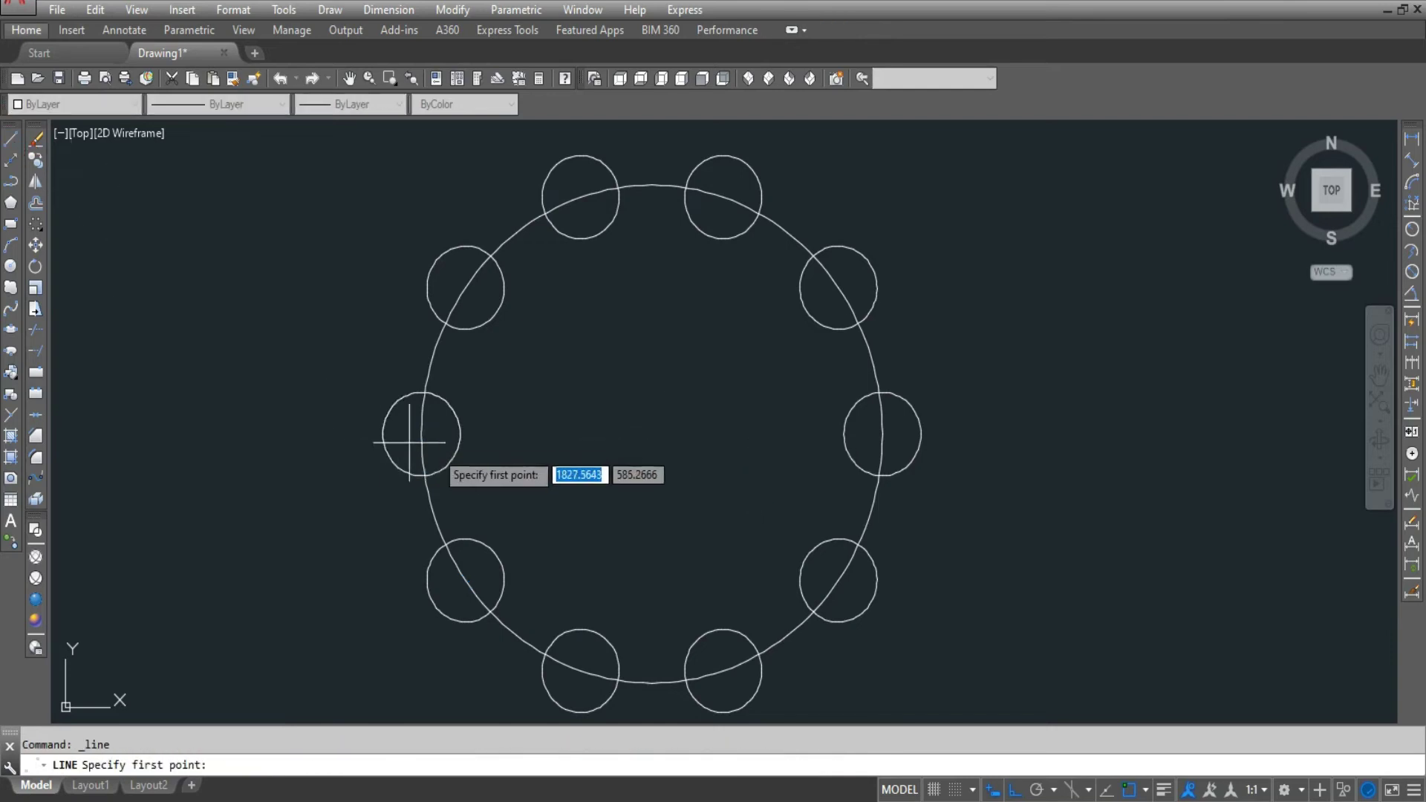
click(422, 434)
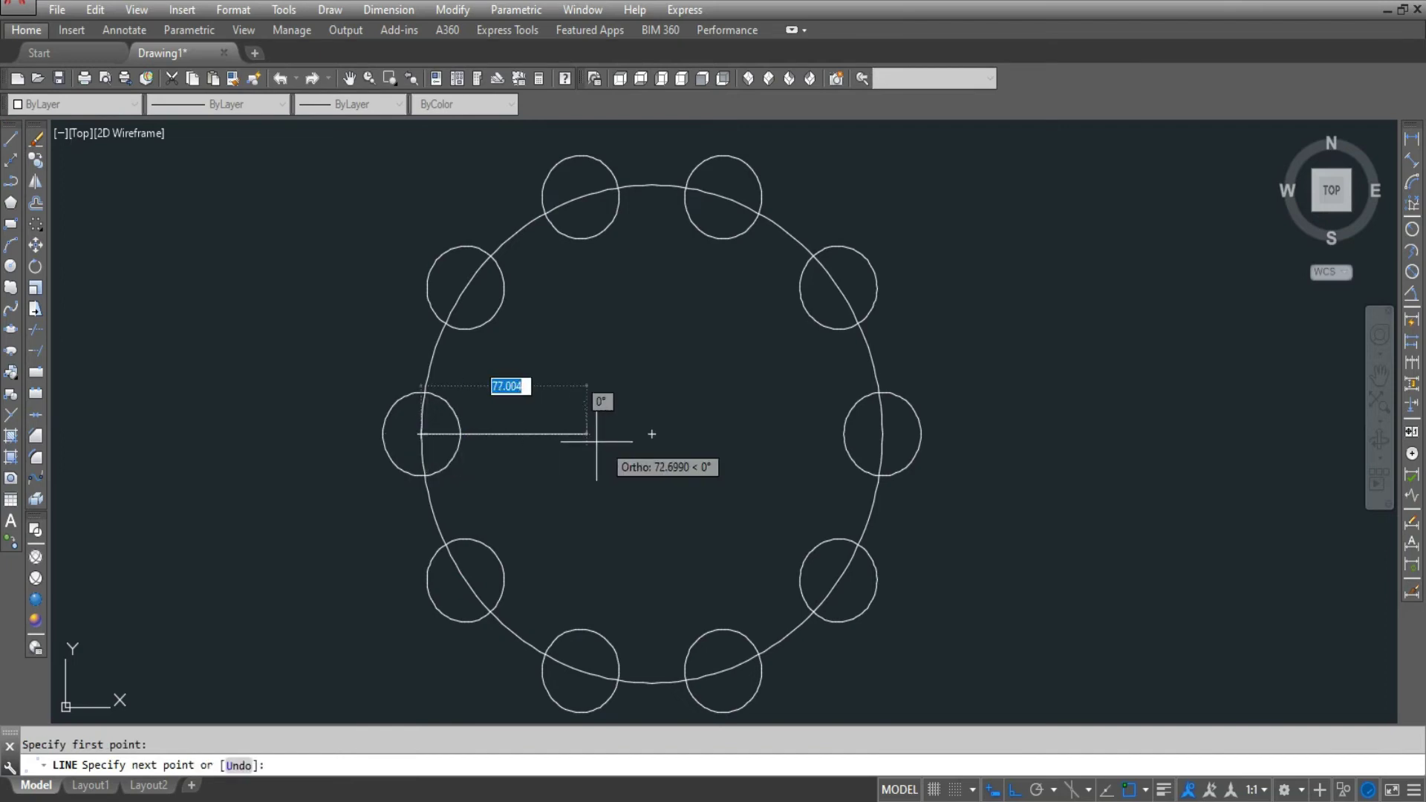
click(651, 433)
key(Return)
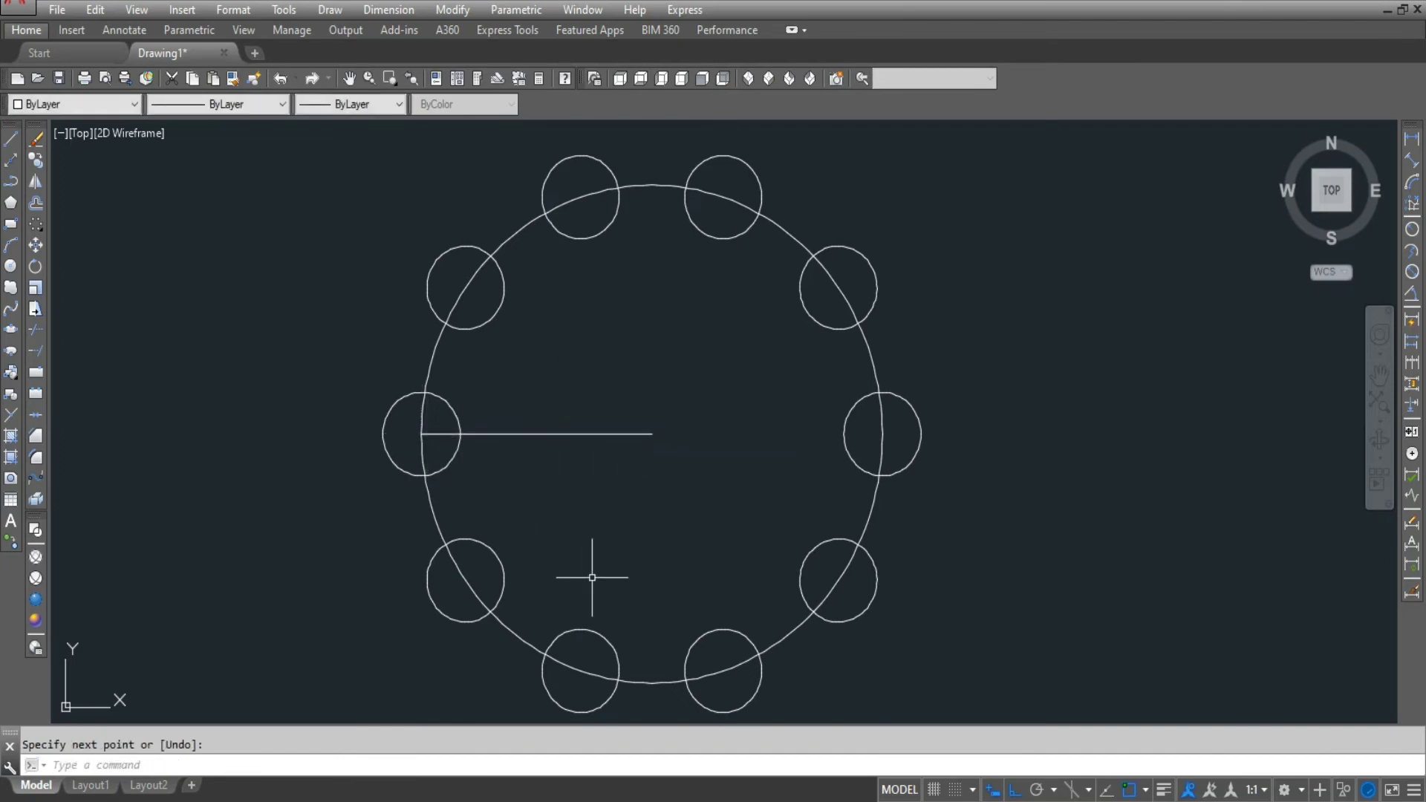
Polar-array the line into 10 spokes about the large circle's centre, then select everything
click(35, 225)
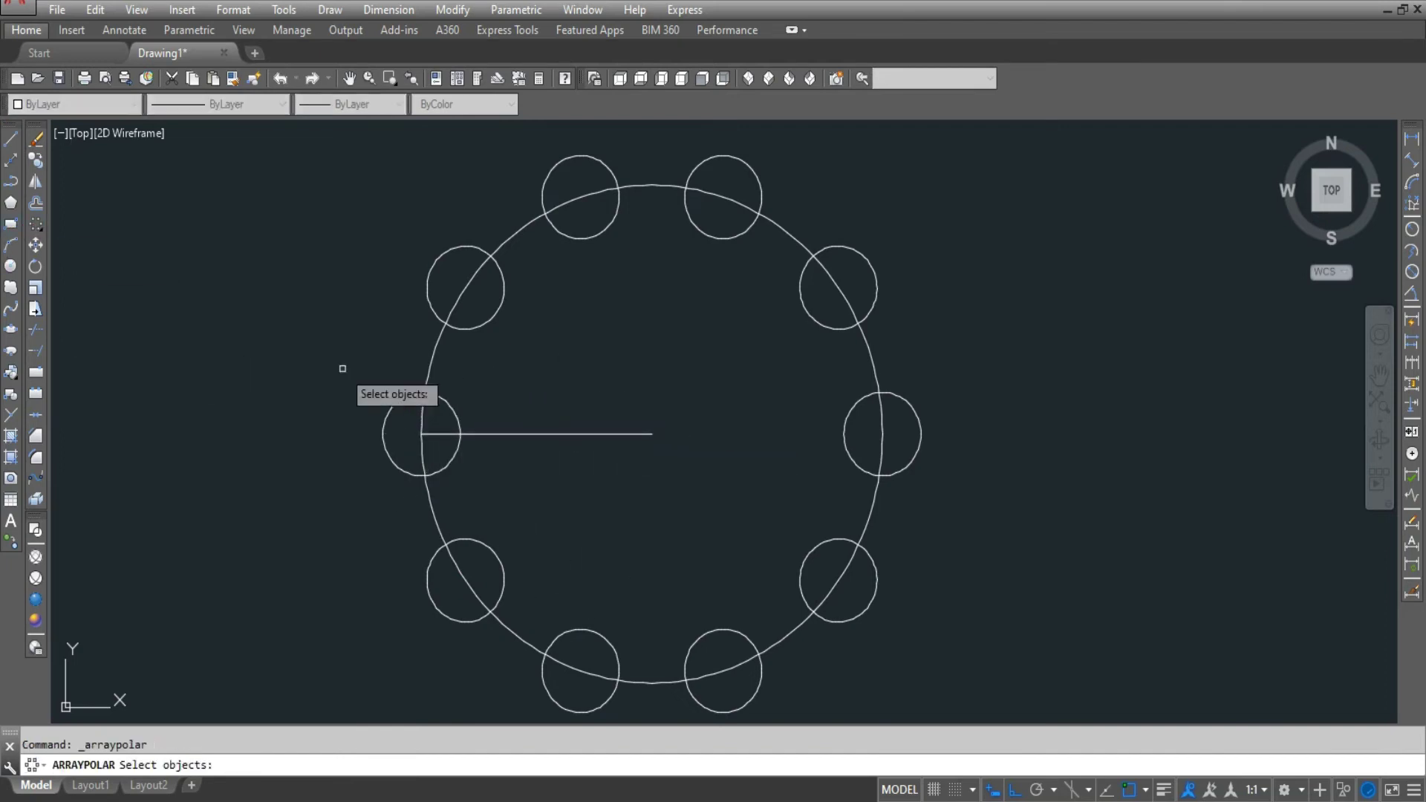
click(497, 434)
key(Return)
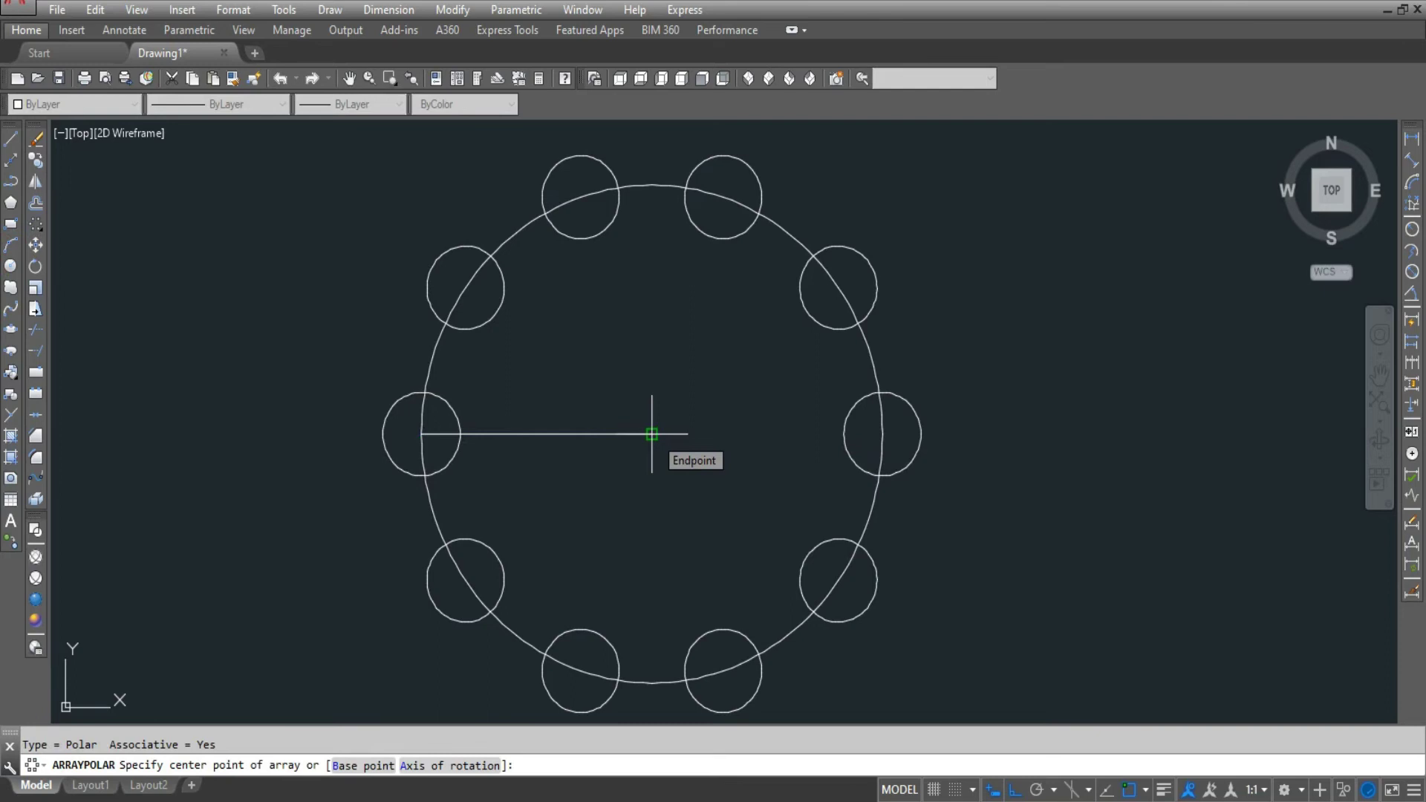
click(652, 433)
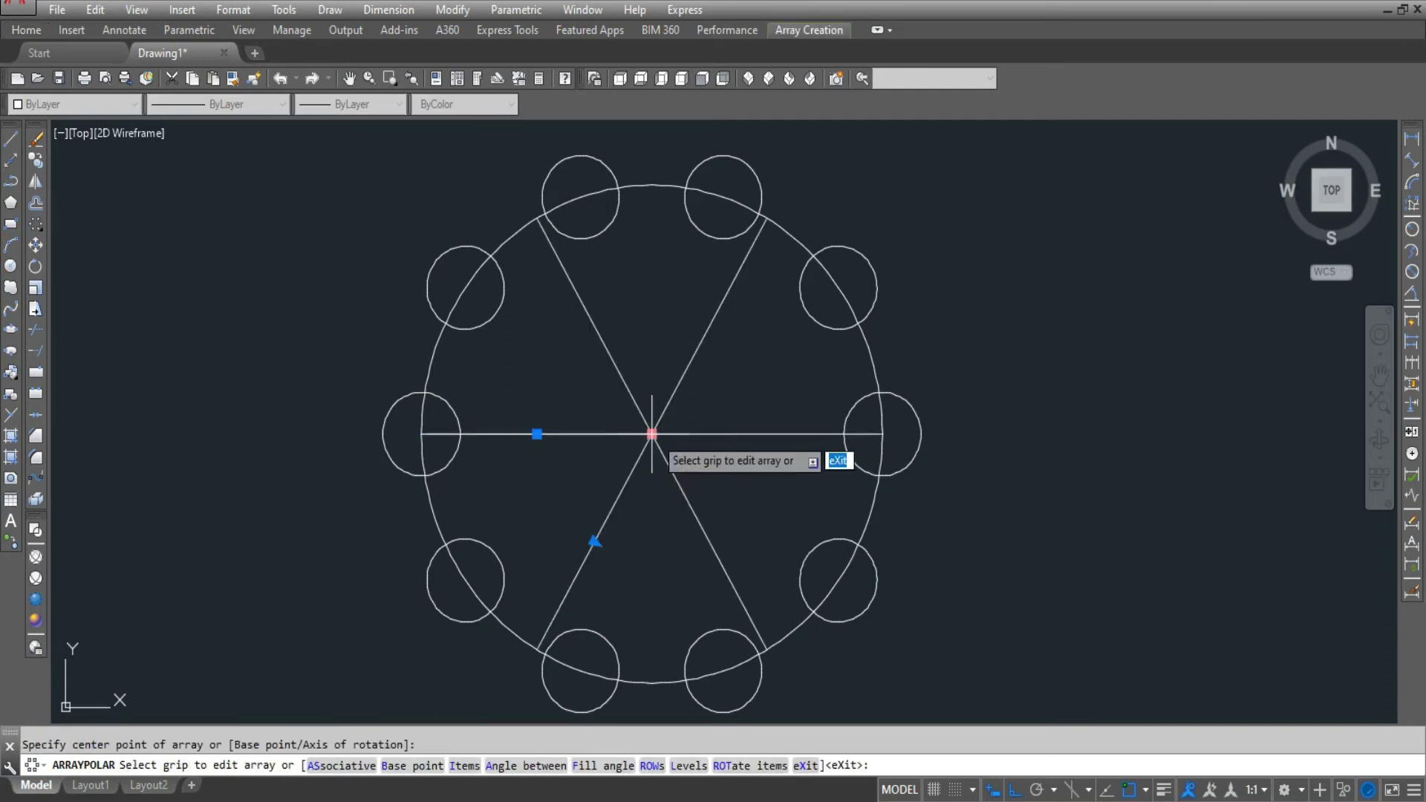
text(i)
key(Return)
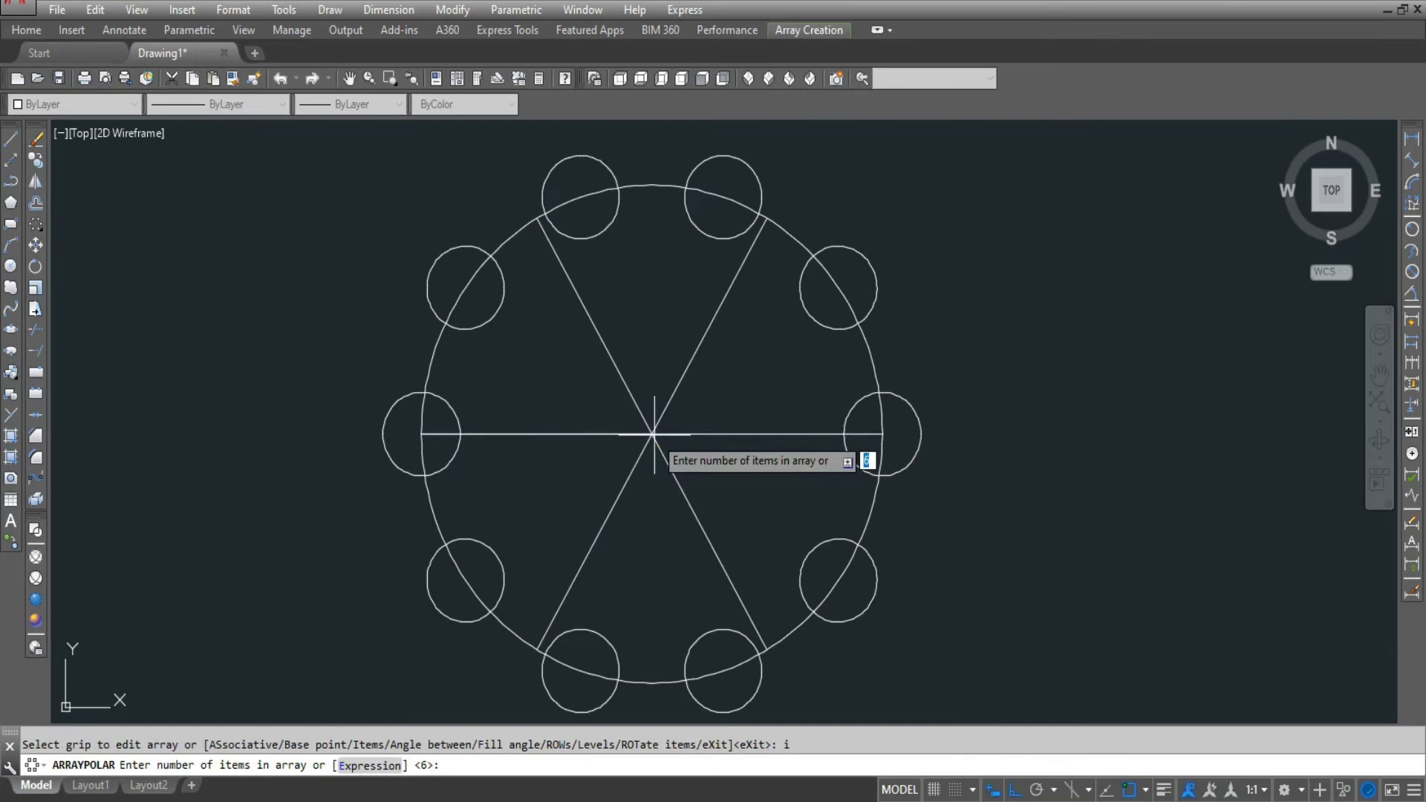
text(10)
key(Return)
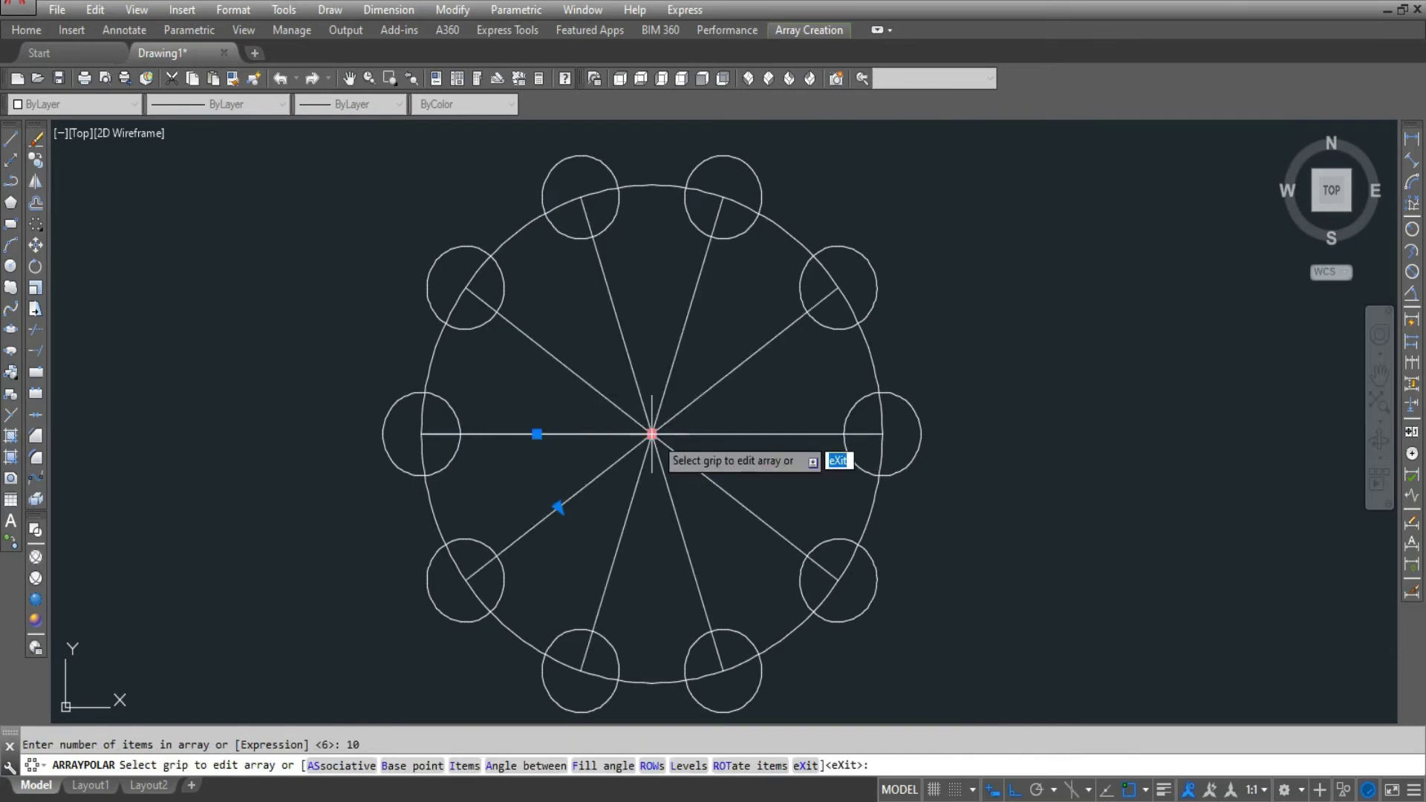
key(Return)
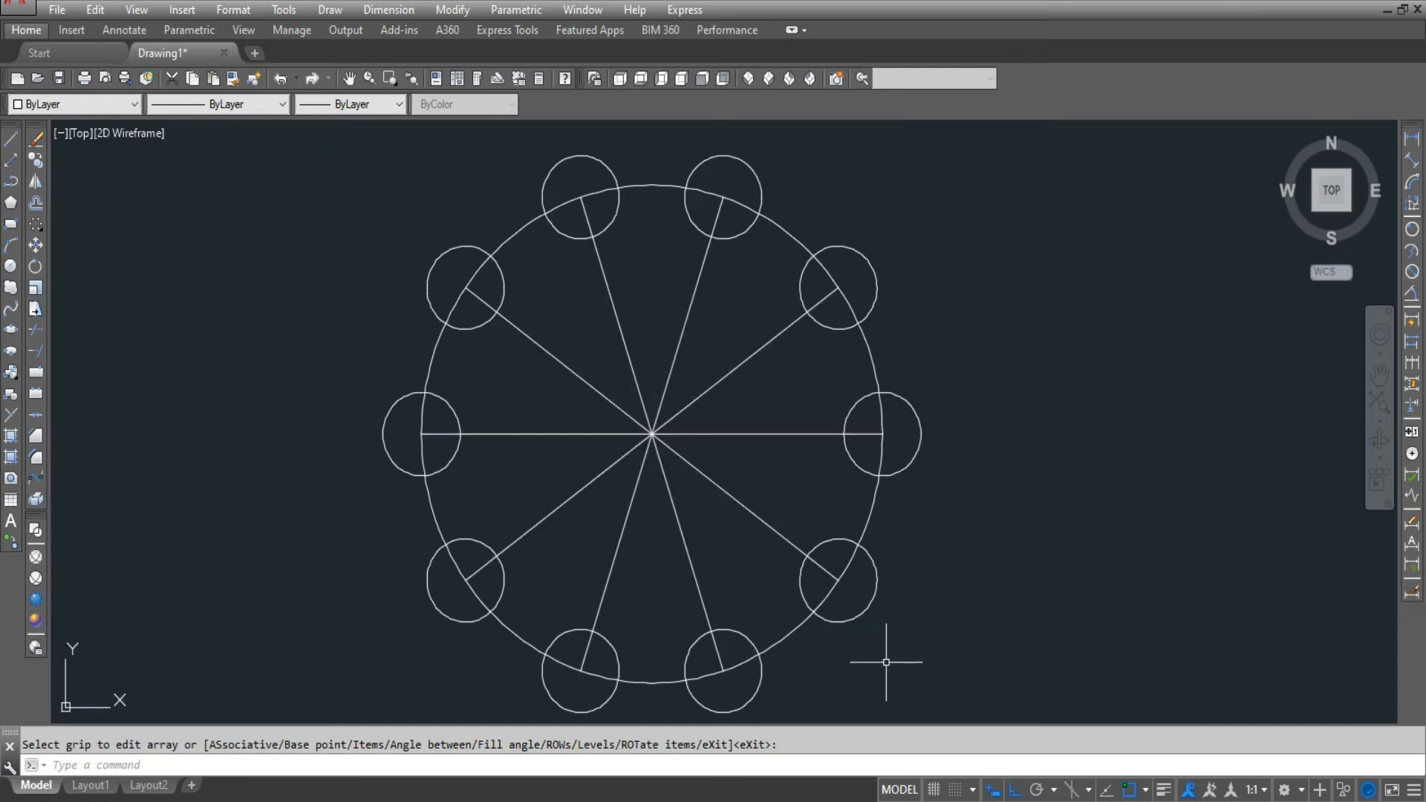
key(ctrl+a)
Erase the whole ring drawing and draw a new large circle
key(Delete)
text(c)
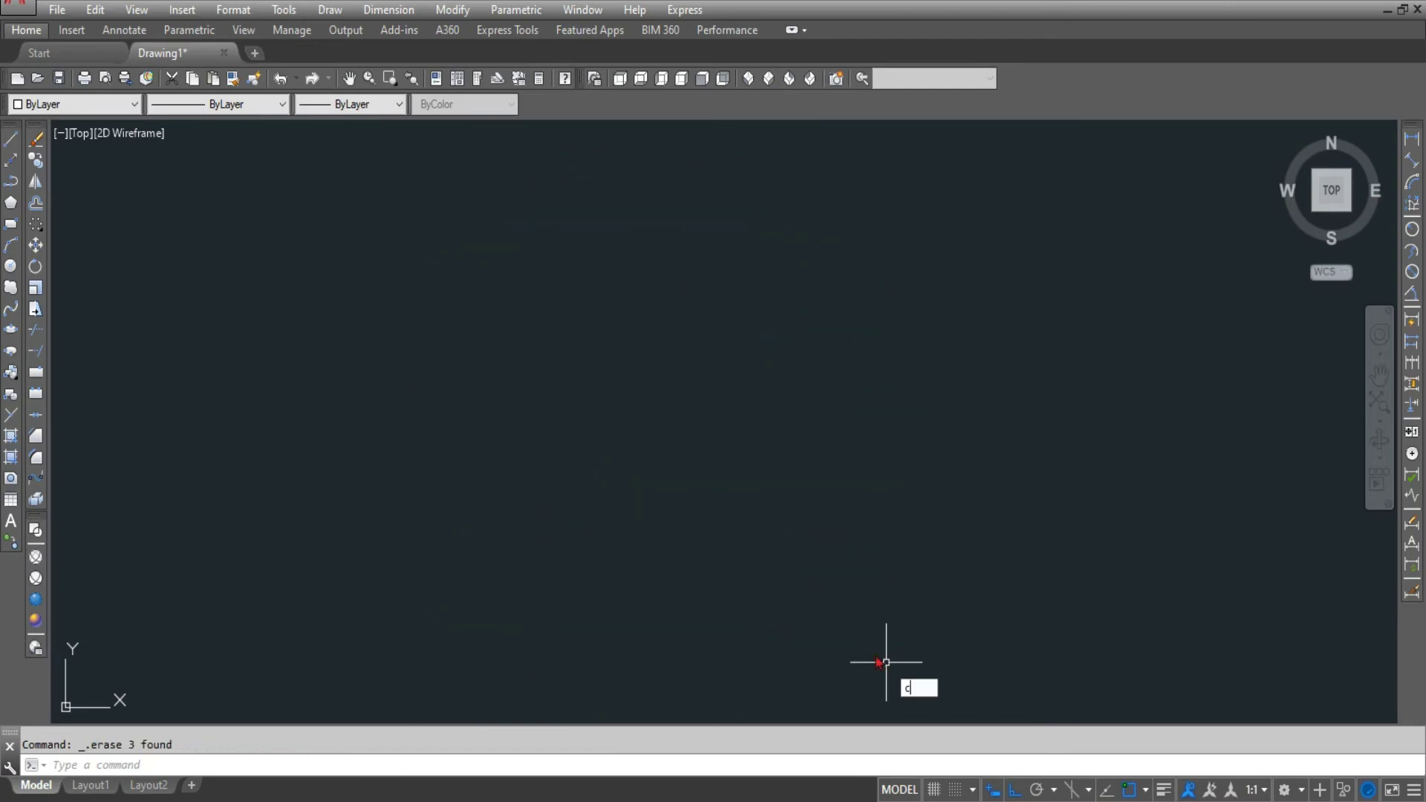
key(Return)
click(682, 423)
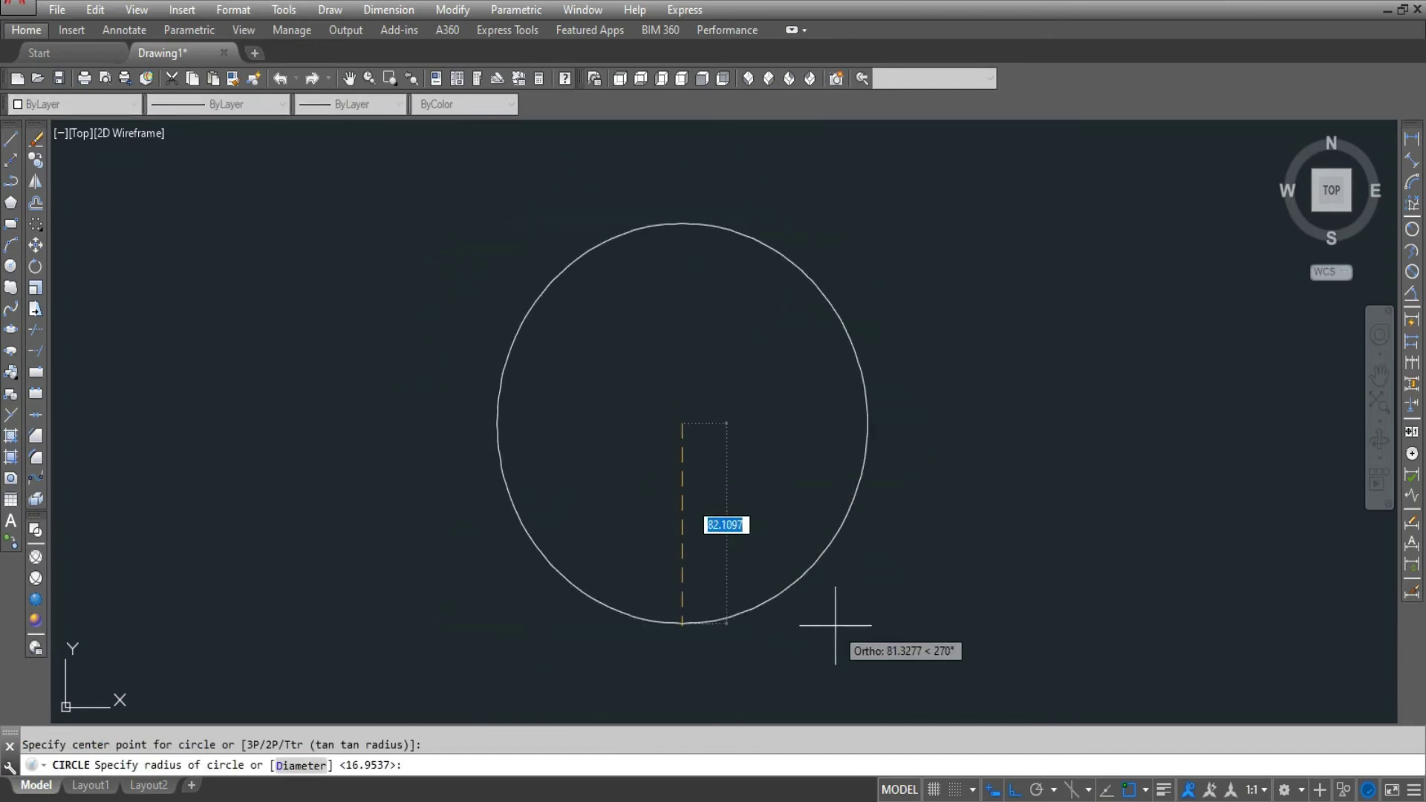
Draw a line from the circle's left quadrant to its centre
click(10, 138)
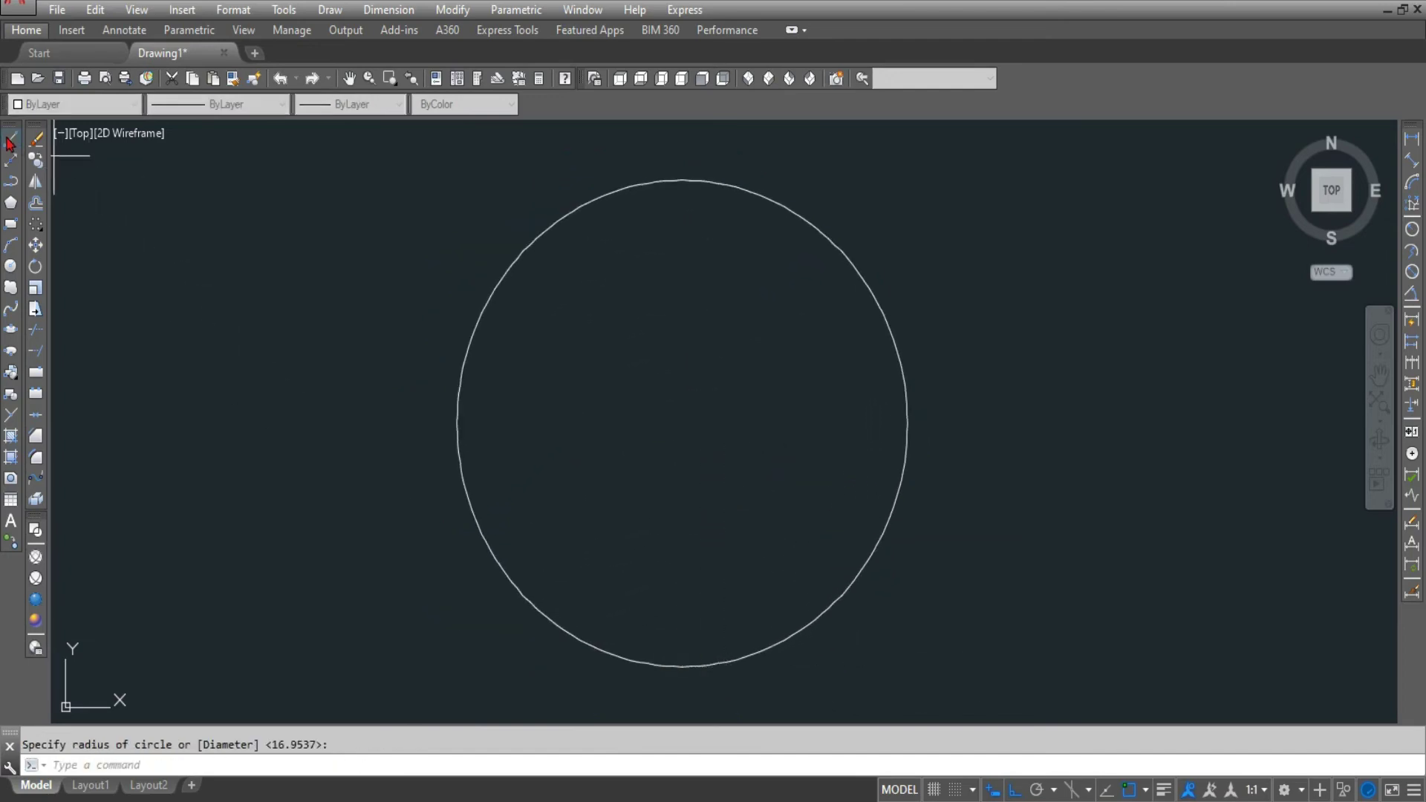
click(457, 423)
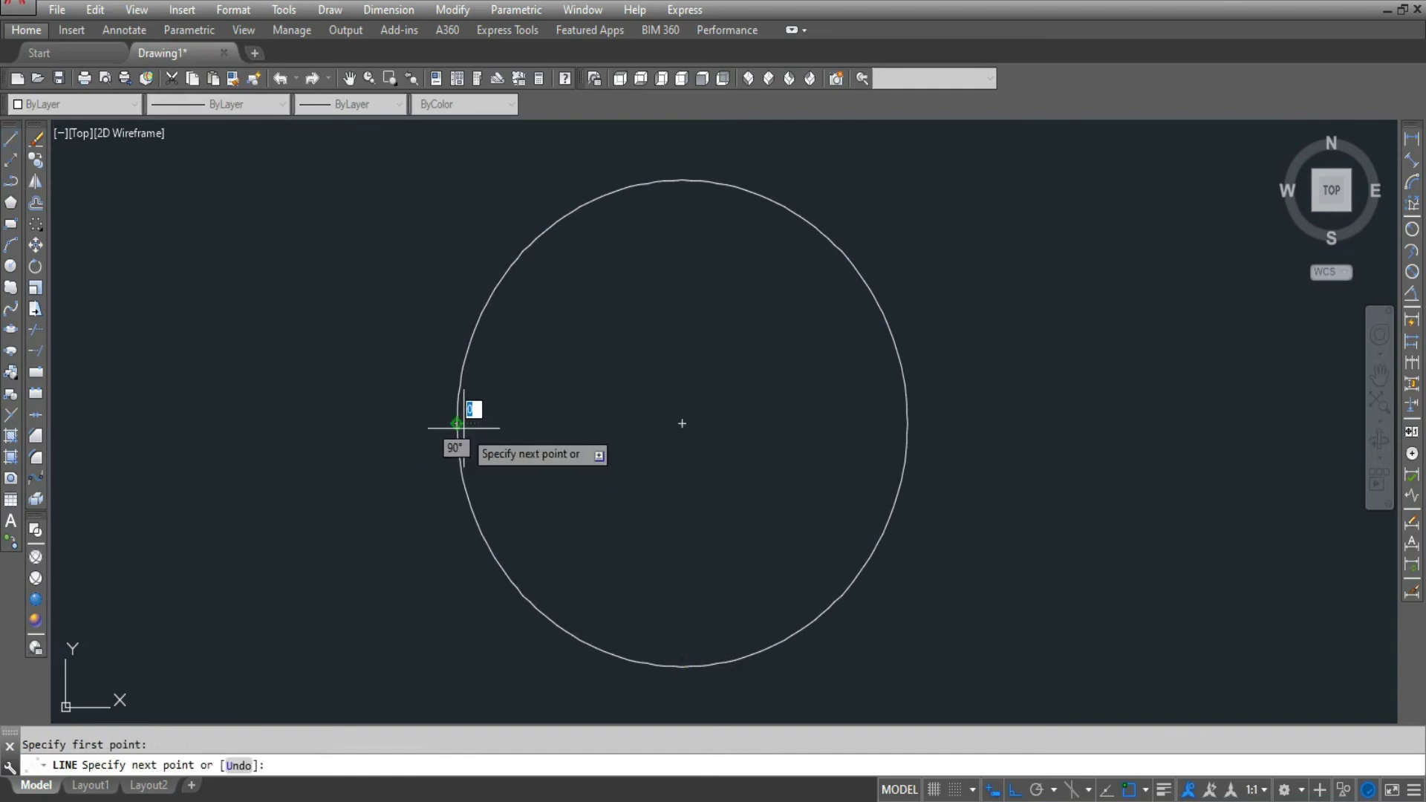
click(681, 427)
key(Return)
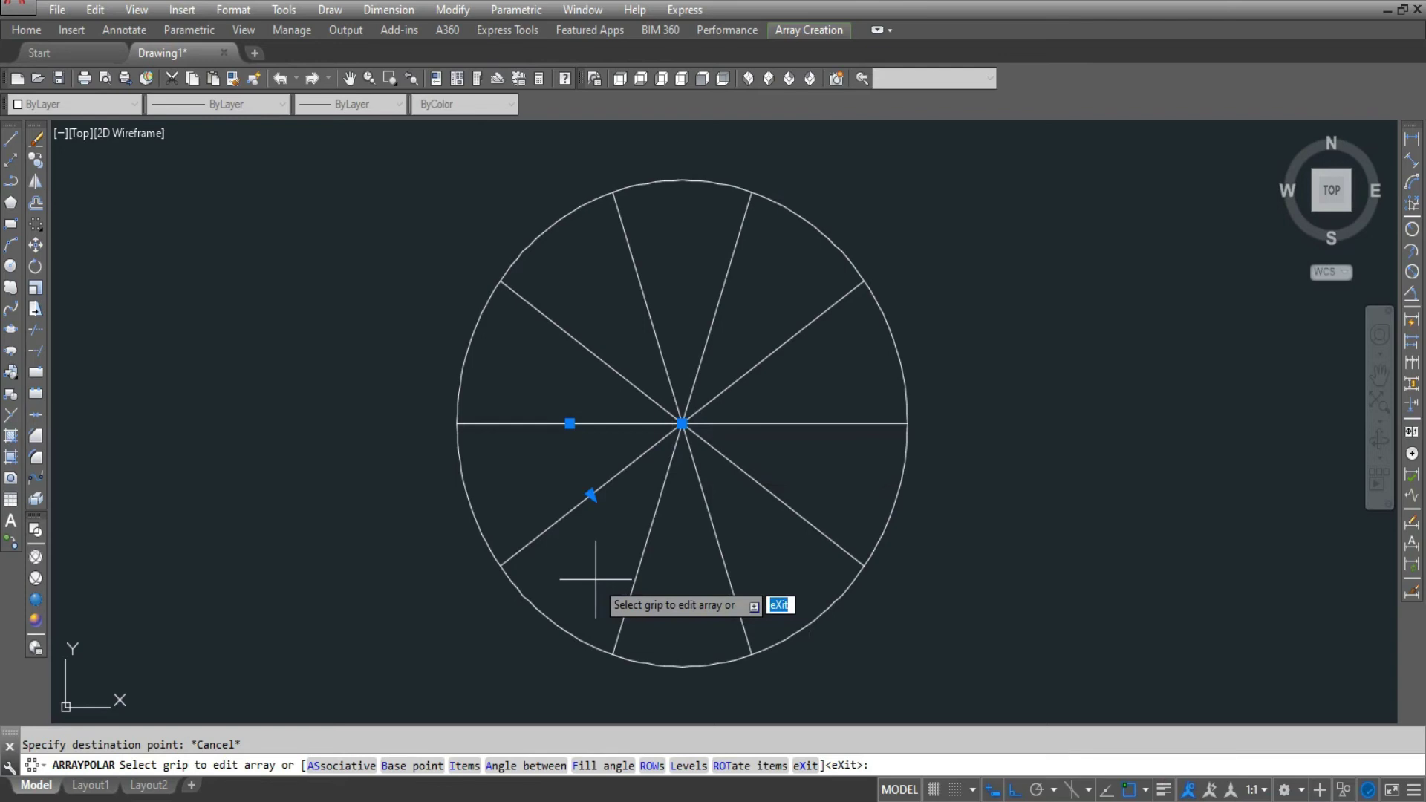
Try polar array fill angles of 180, 270, then back to 360 degrees
text(f)
key(Return)
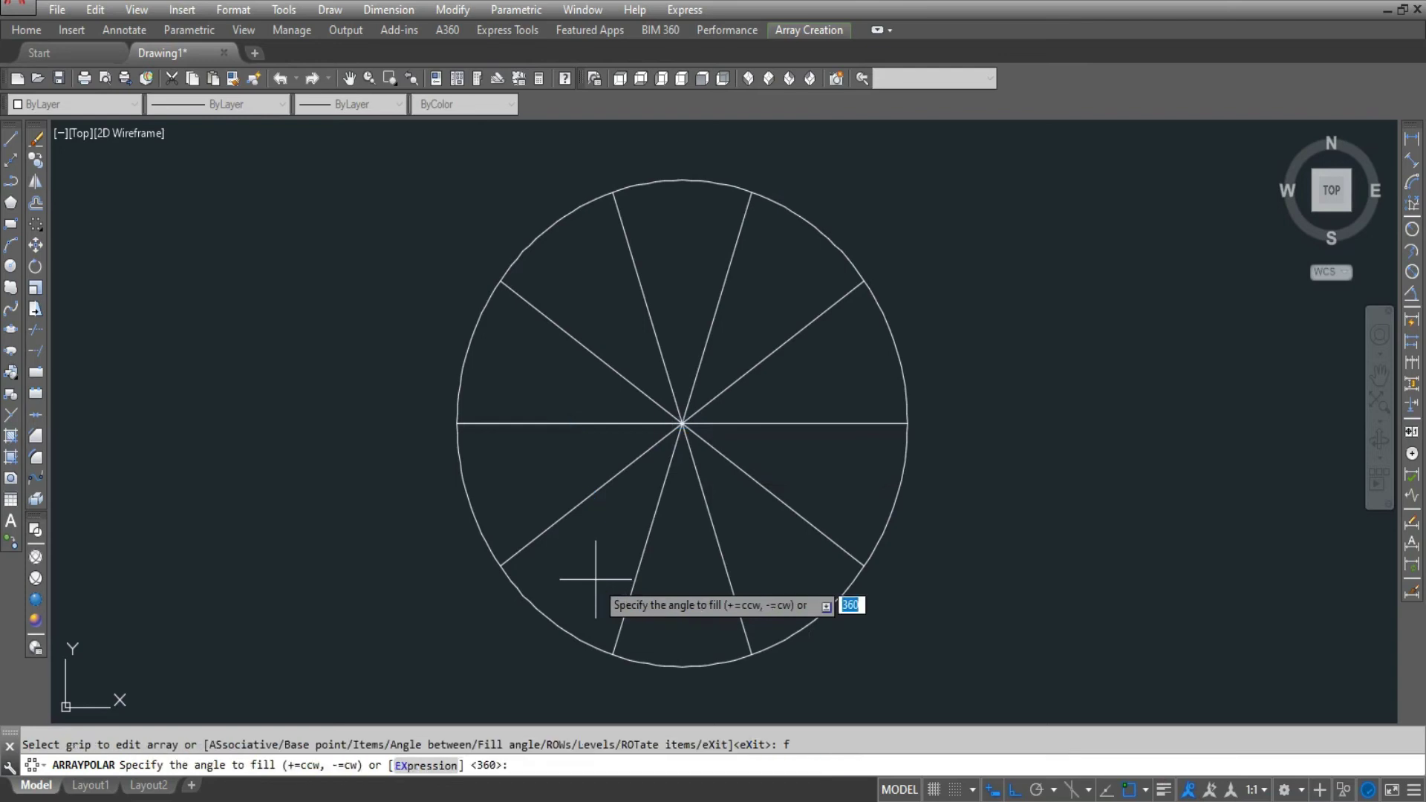
text(180)
key(Return)
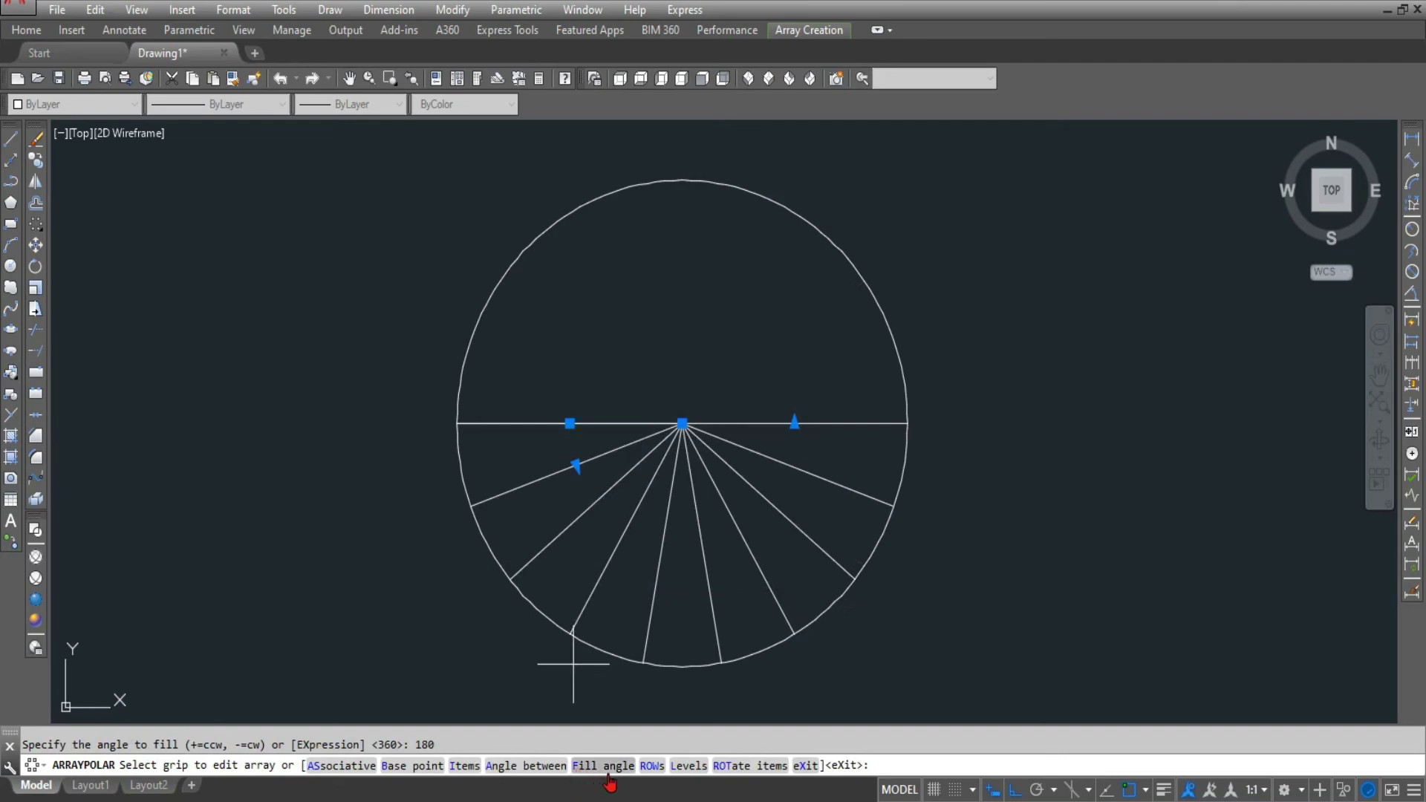
text(f)
click(608, 772)
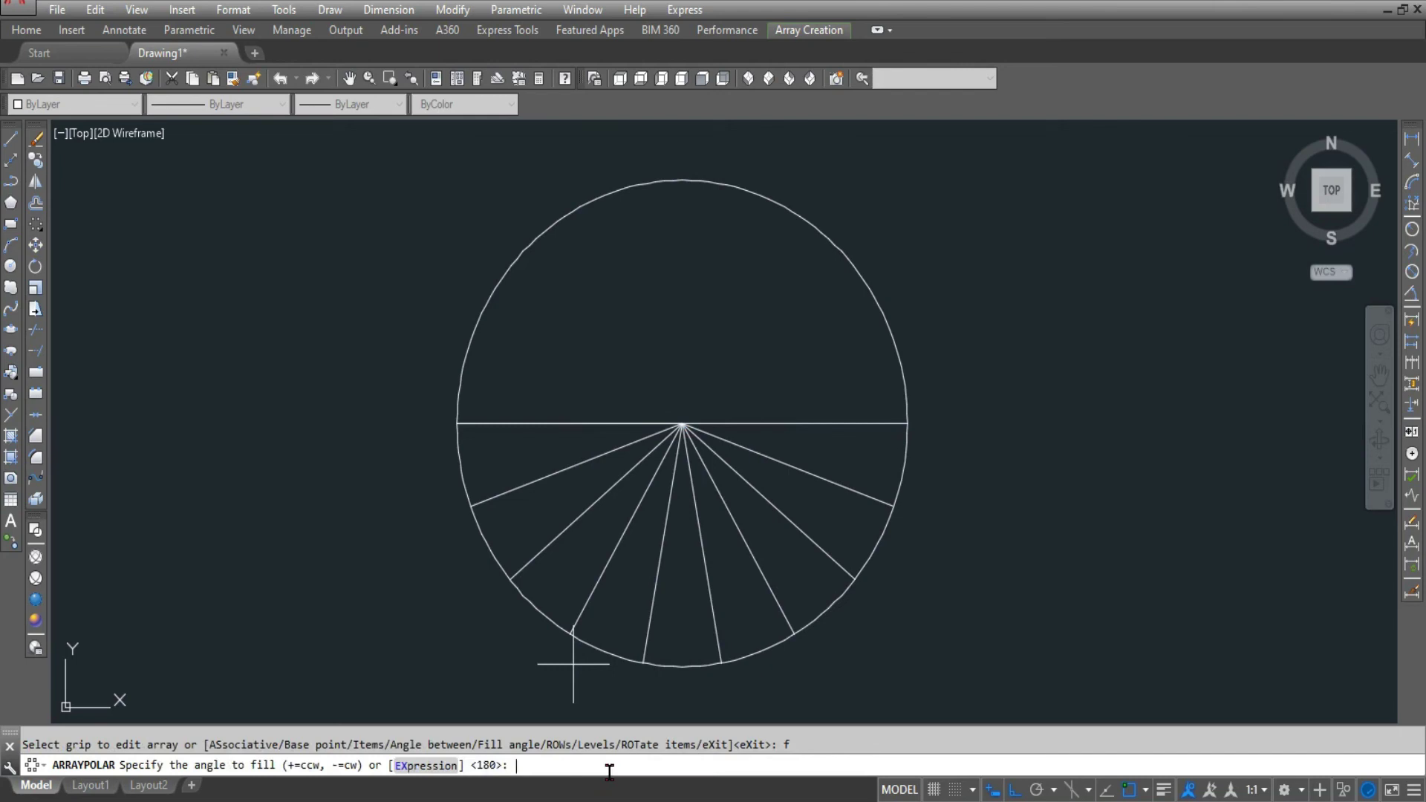
text(270)
key(Return)
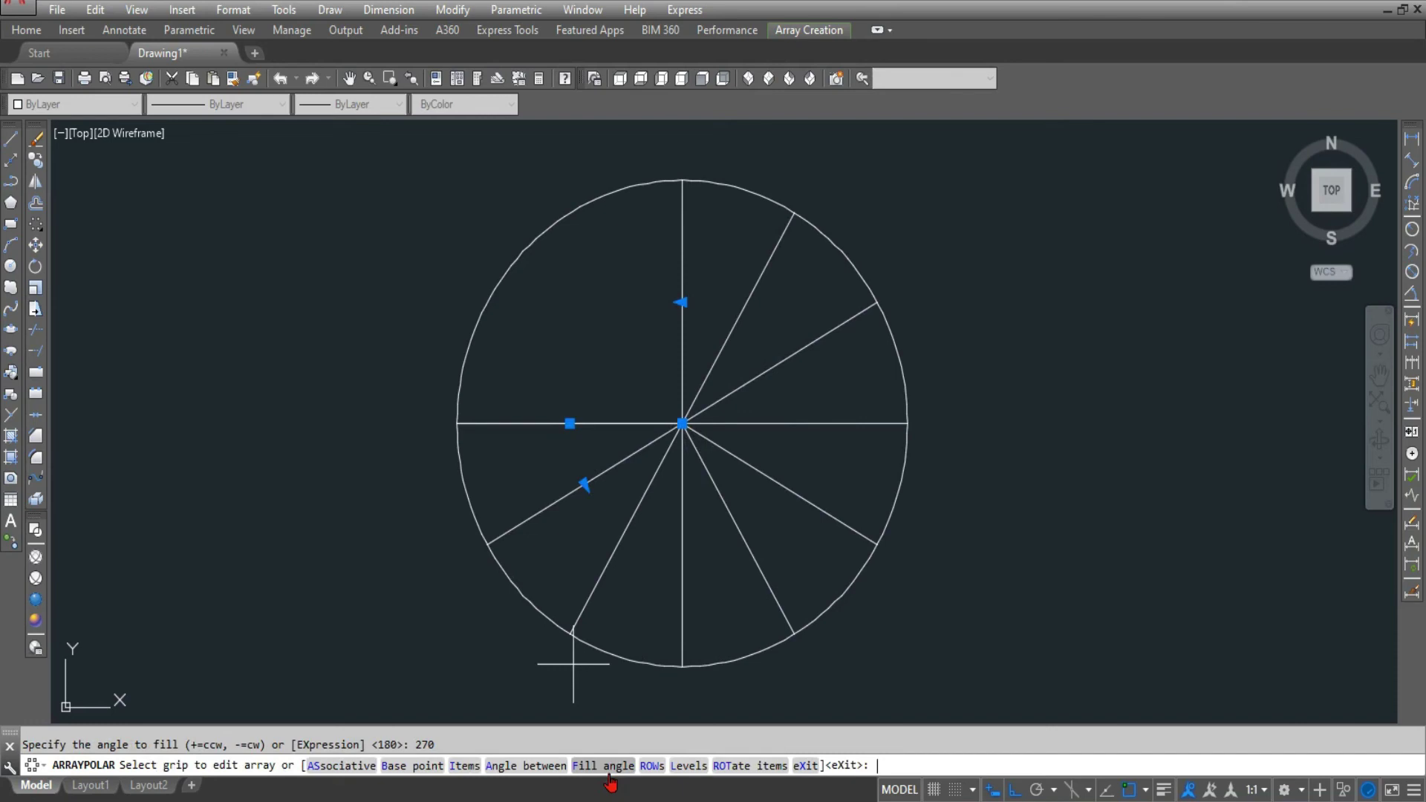
click(609, 772)
text(3)
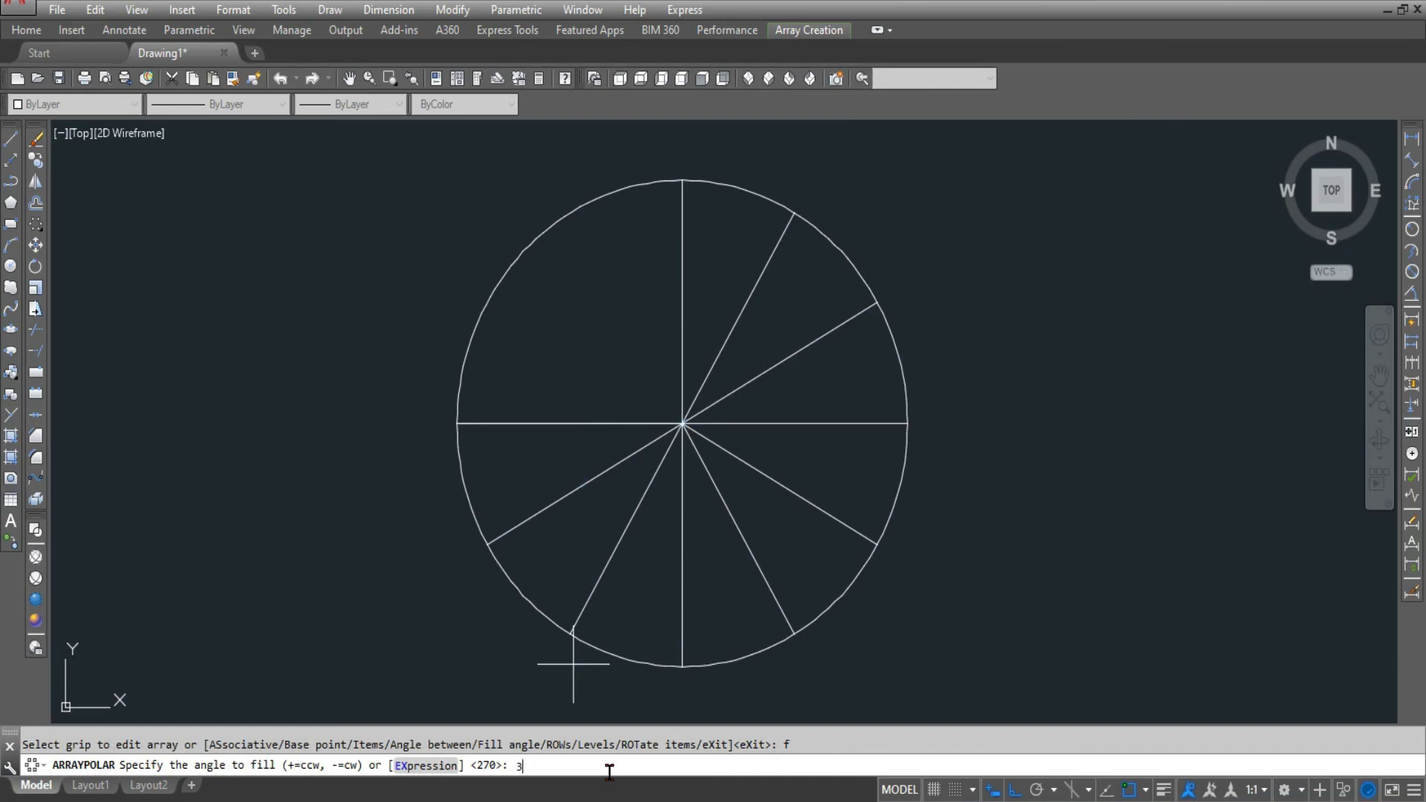
text(60)
key(Return)
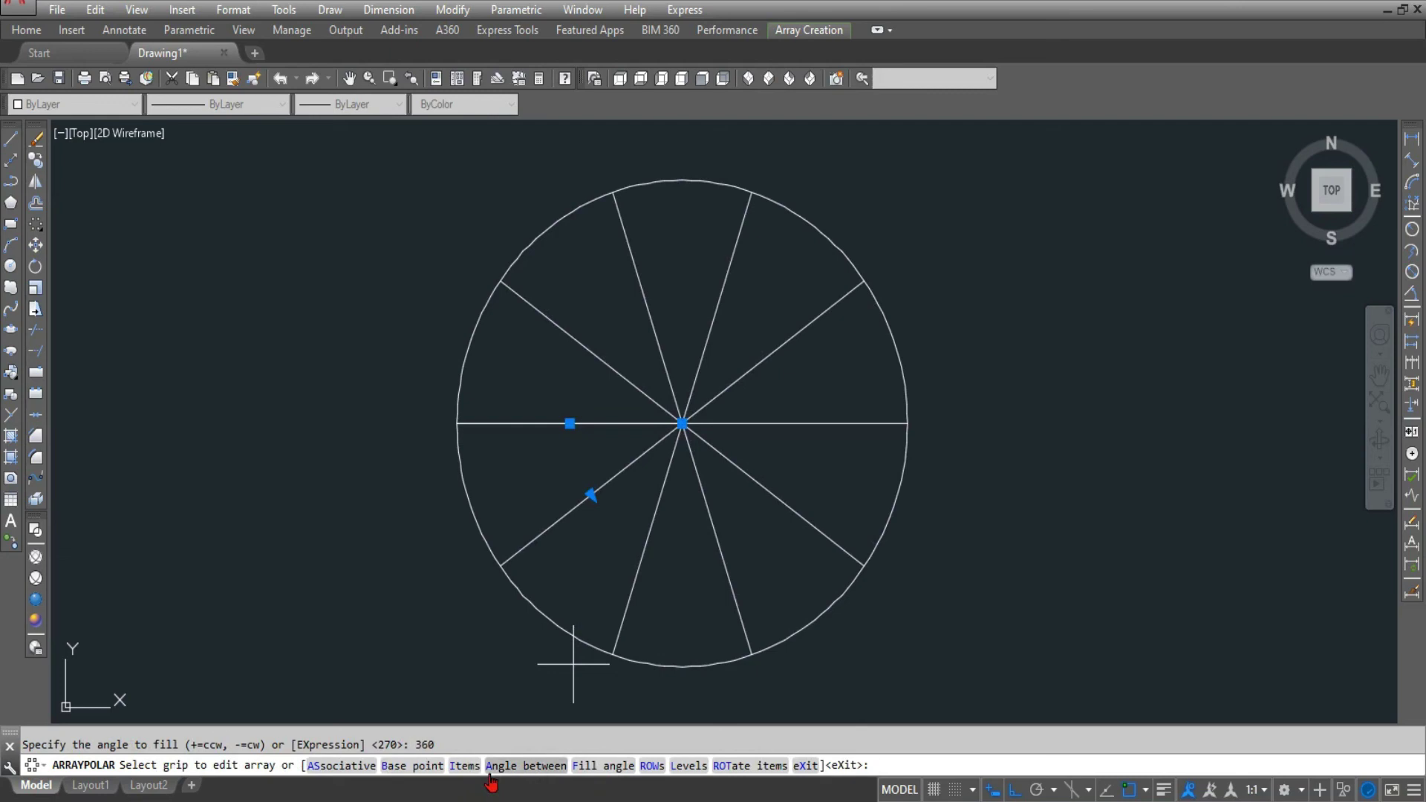
Set 20 degrees between array items and finish the array
text(a)
key(Return)
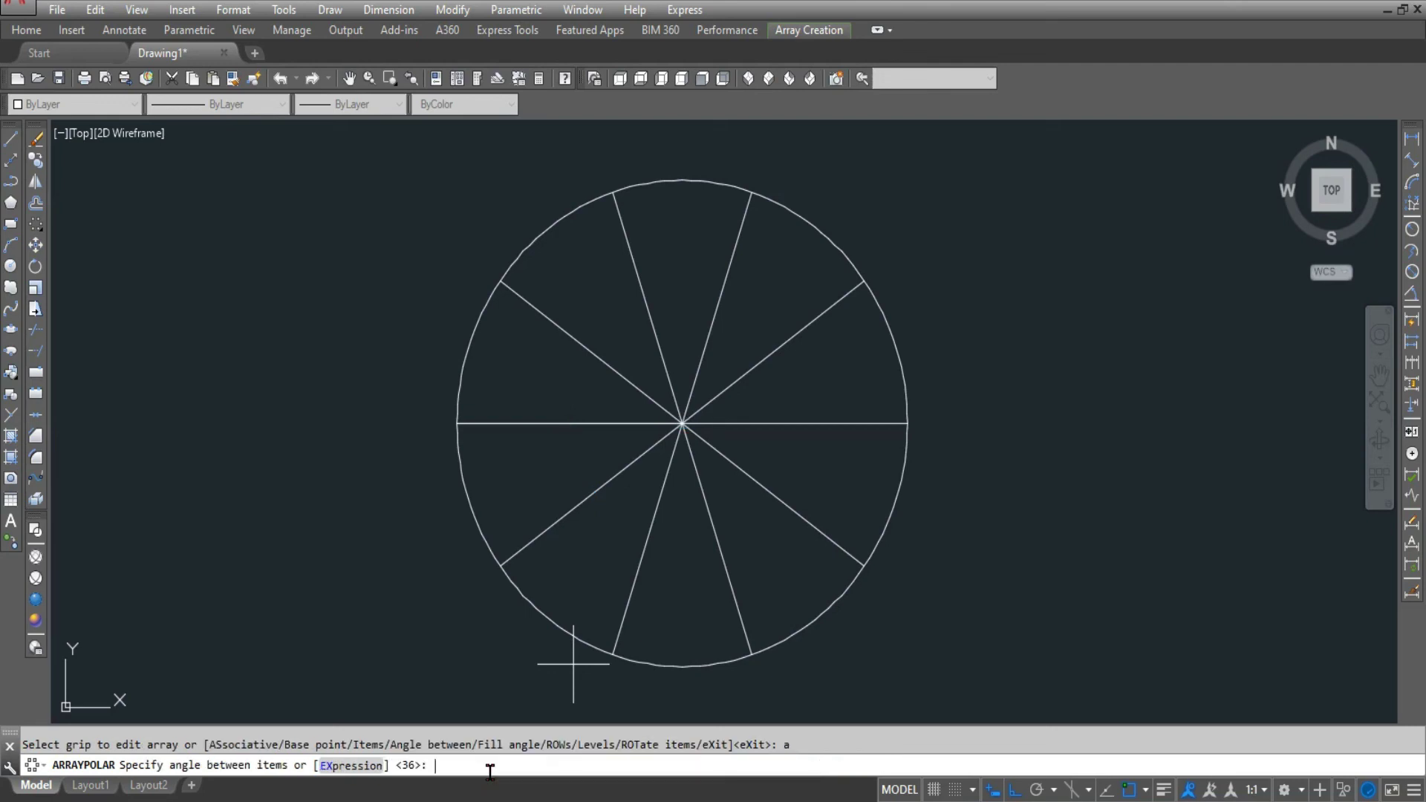
text(2)
text(0)
key(Return)
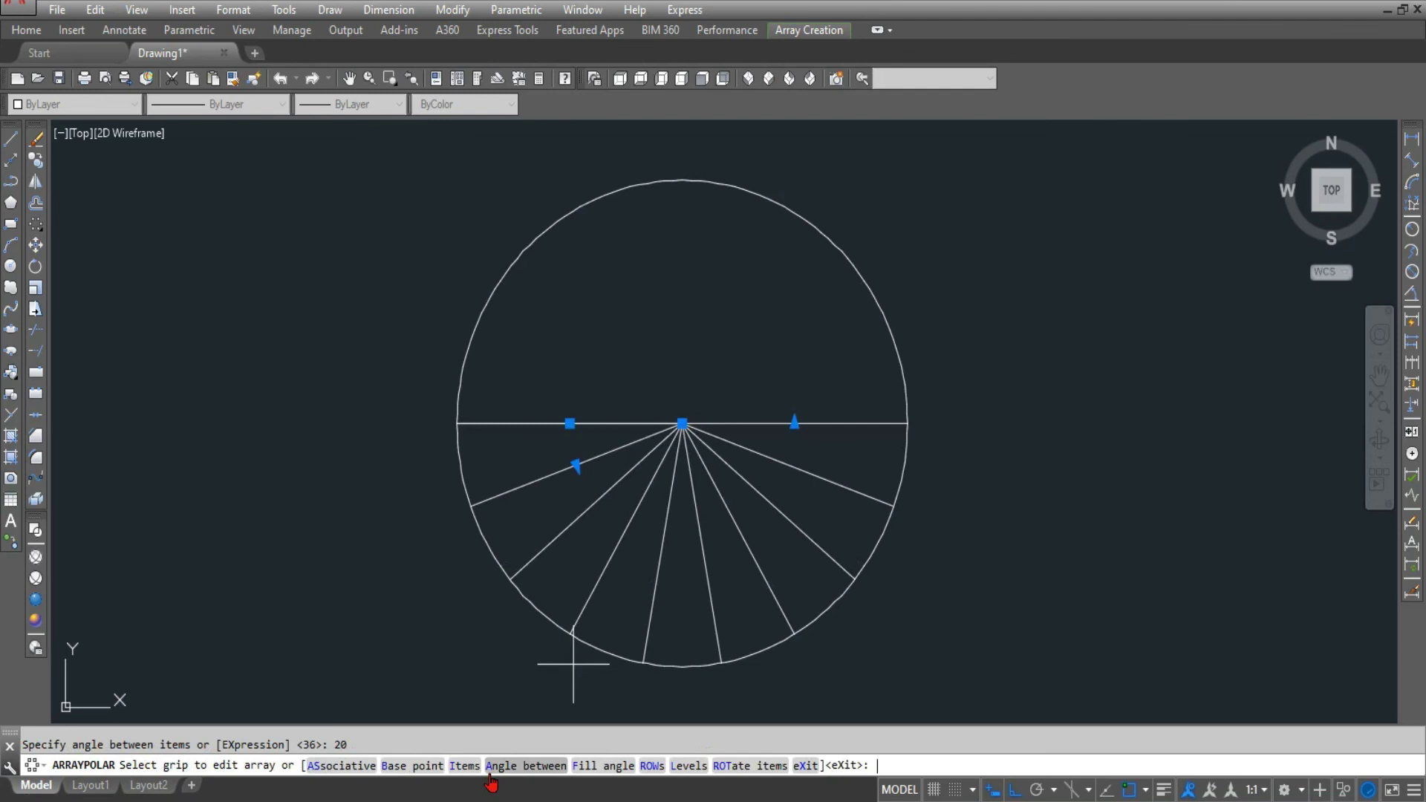
key(Return)
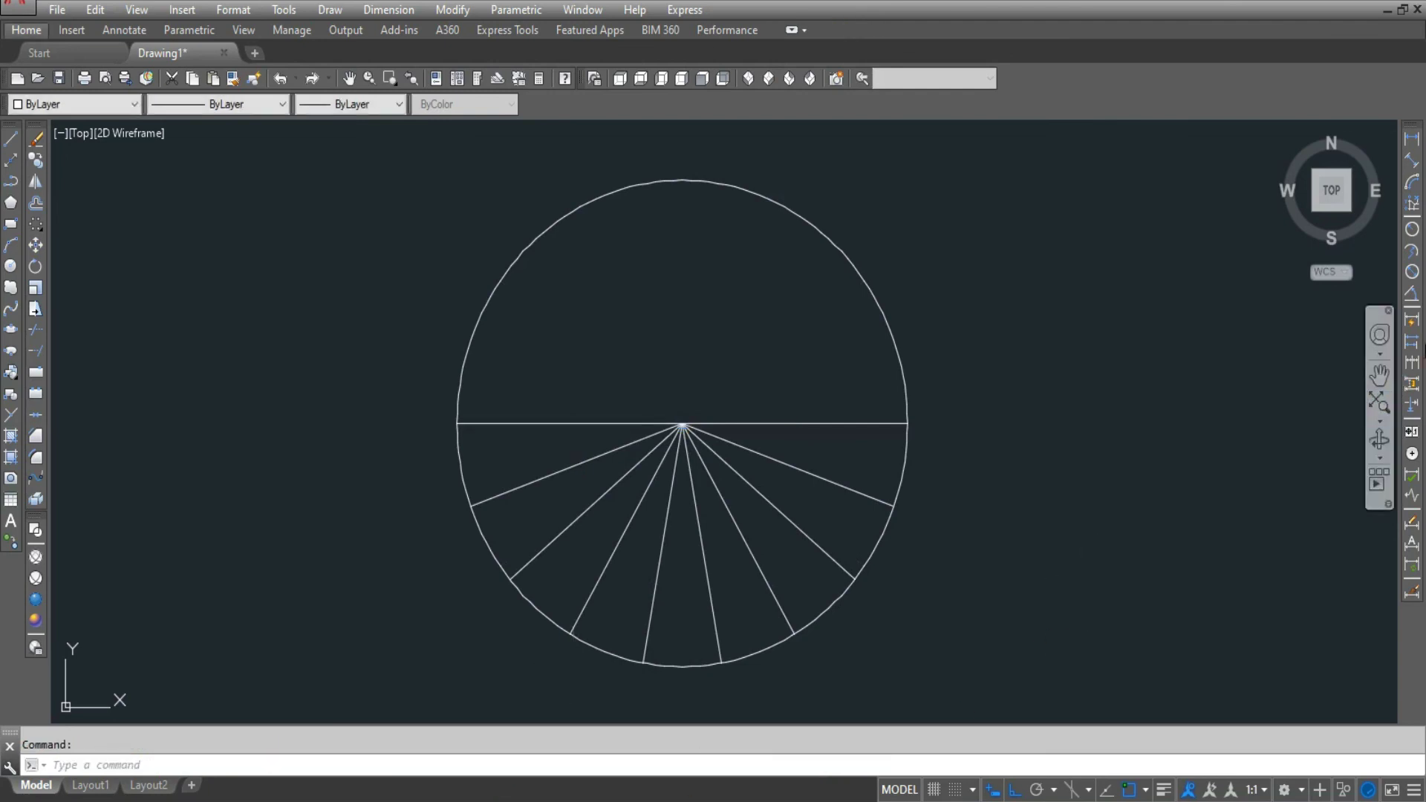
Add an angular dimension showing the 20° between the horizontal line and the next fan line
click(1411, 294)
click(547, 425)
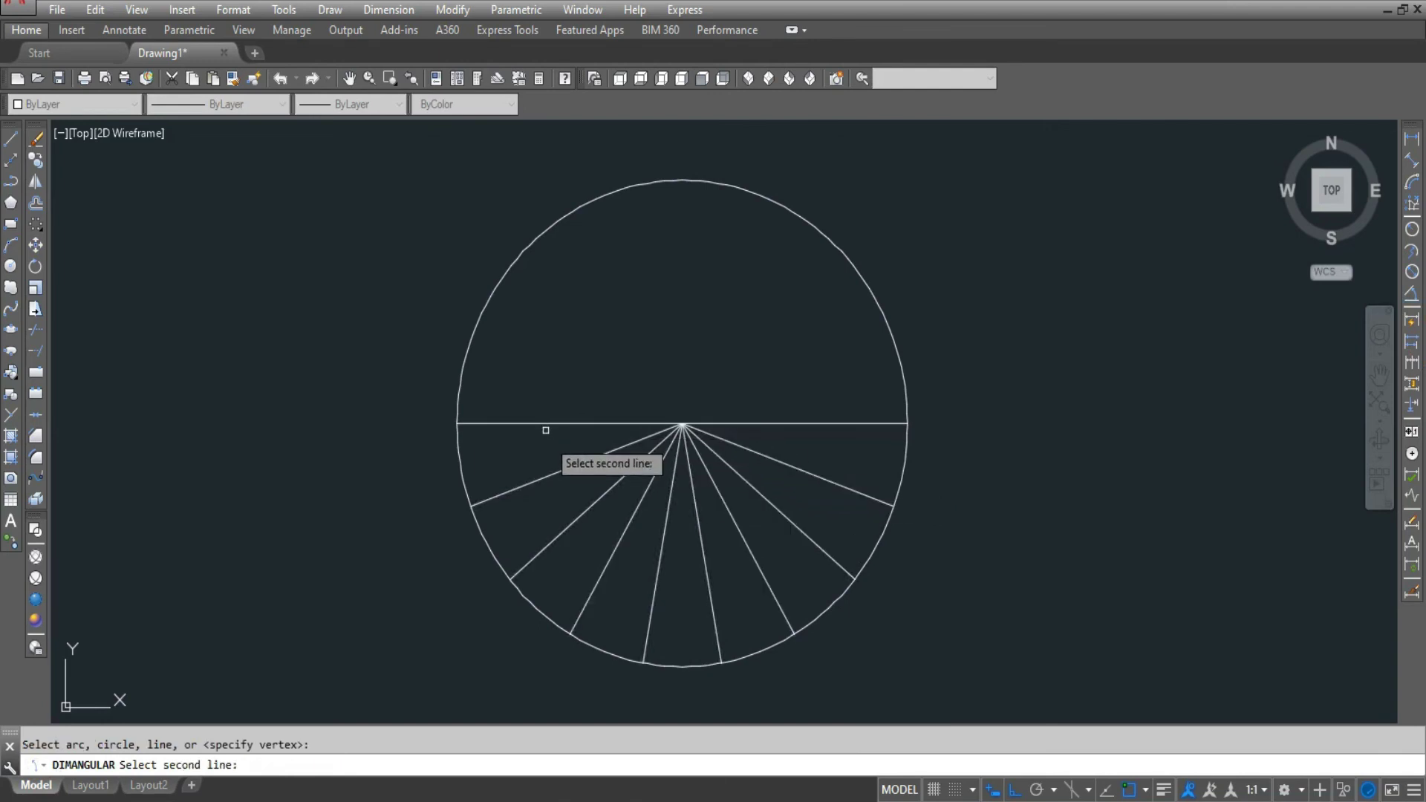
click(567, 469)
scroll(547, 467, up, 2)
click(537, 444)
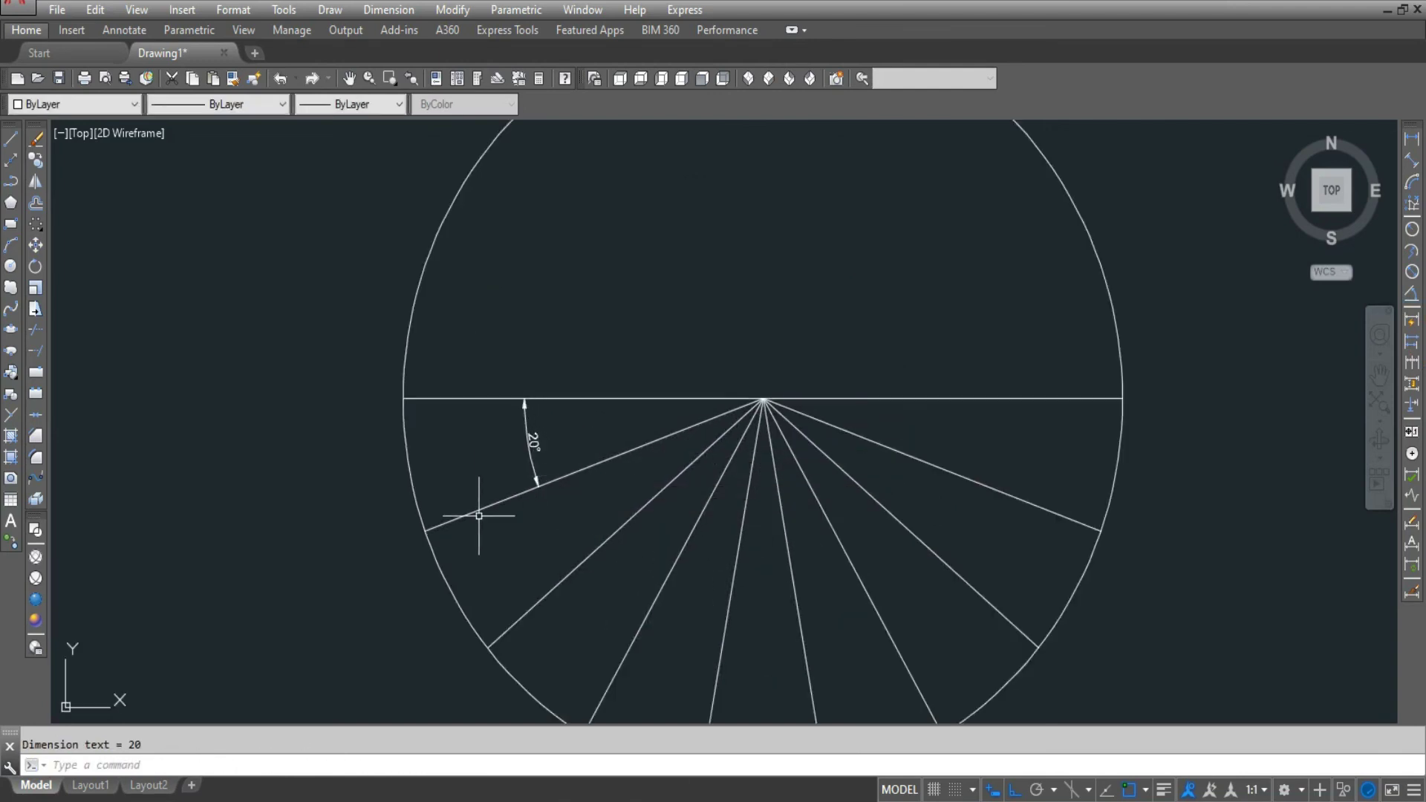
scroll(606, 477, down, 2)
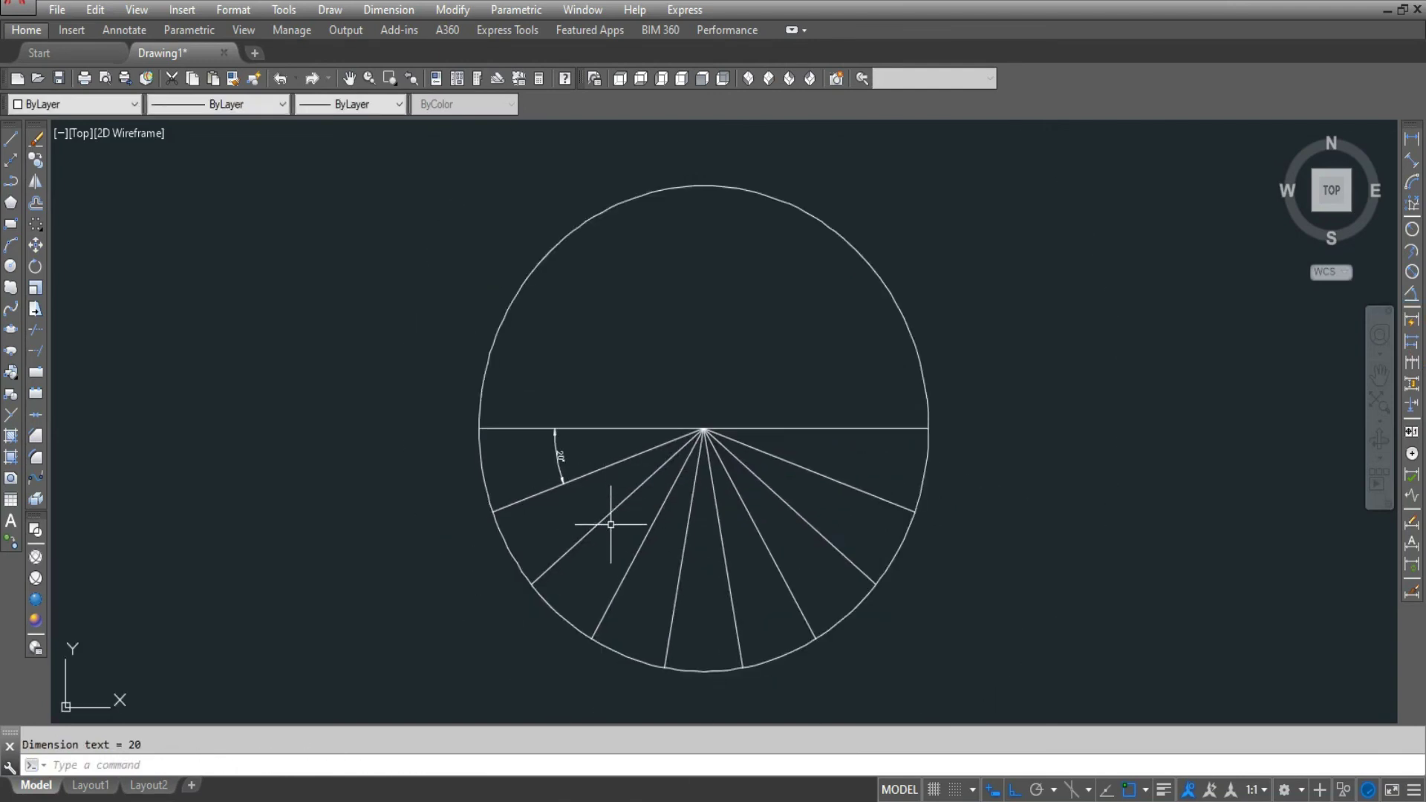